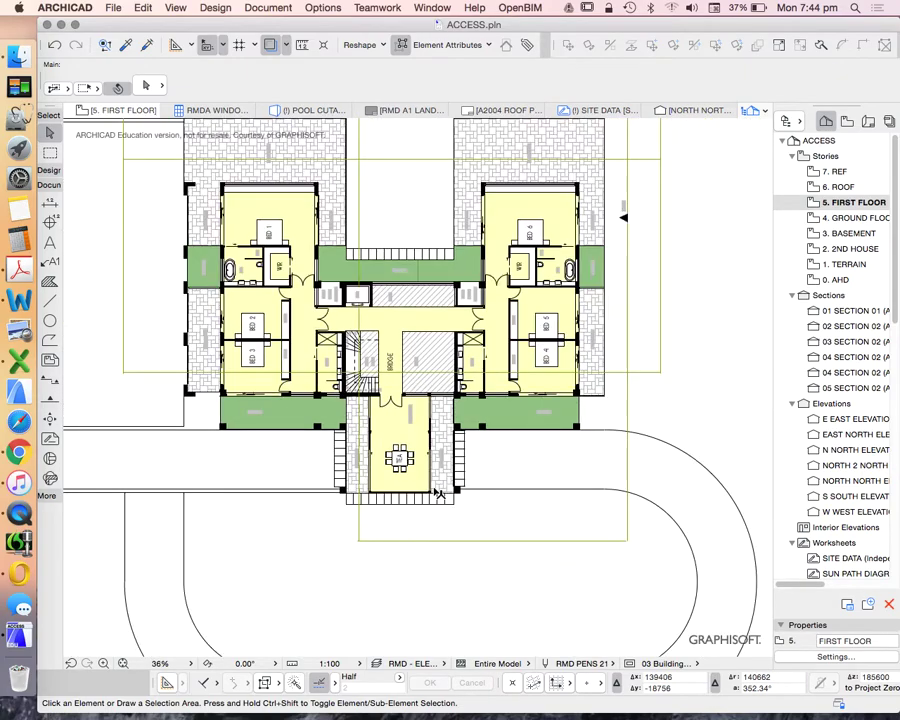
- Zoom out on the first-floor plan and activate the Section tool for section 06, SECTION 01
scroll(395, 410, "down", 5)
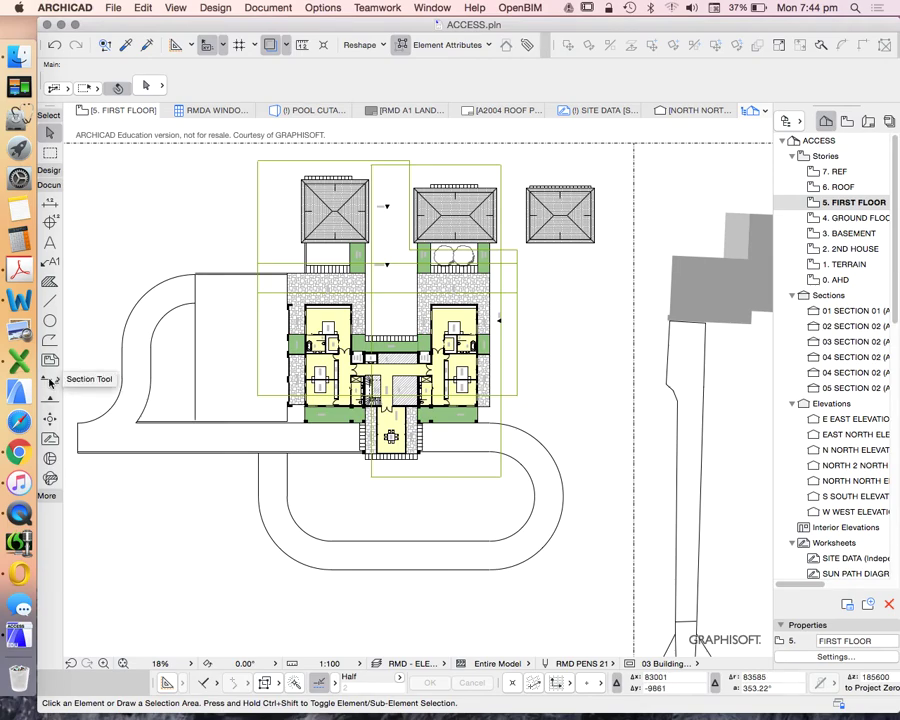
left_click(49, 383)
scroll(362, 352, "down", 5)
scroll(500, 472, "up", 4)
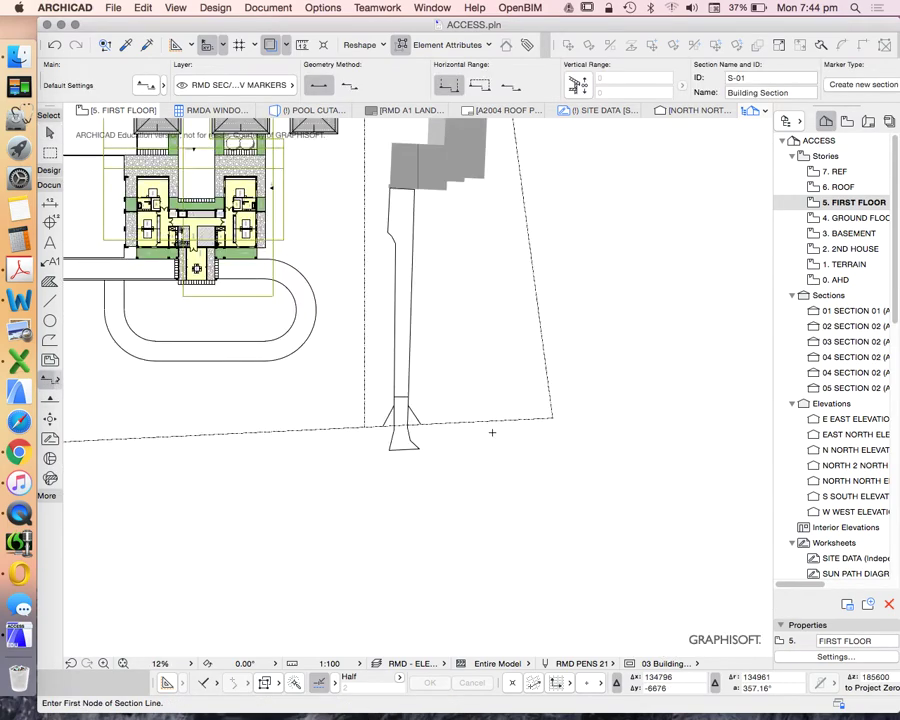
scroll(492, 432, "down", 4)
scroll(602, 522, "up", 6)
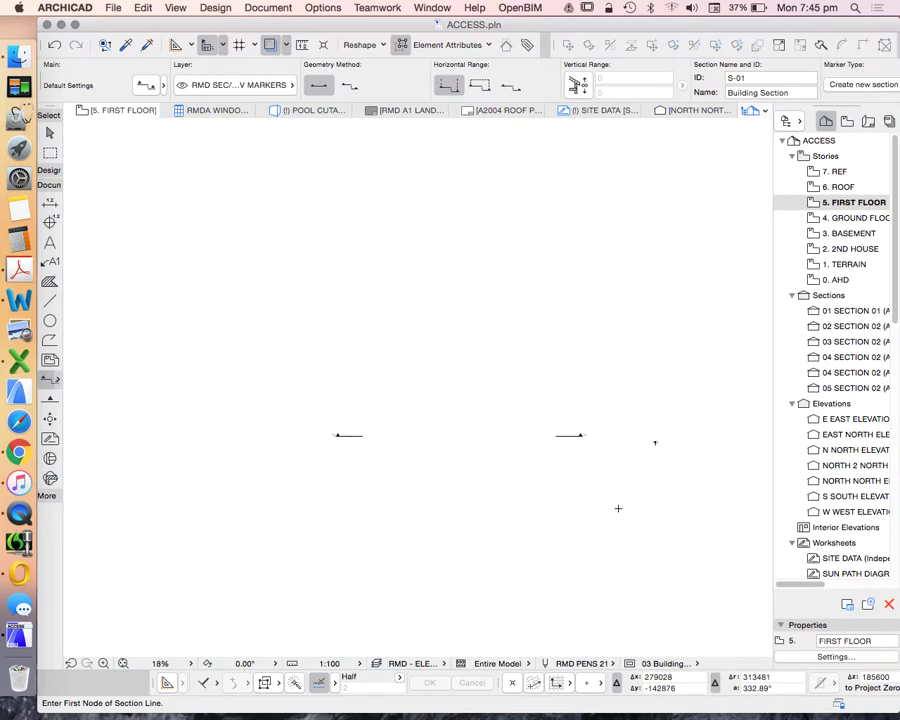
scroll(600, 460, "up", 5)
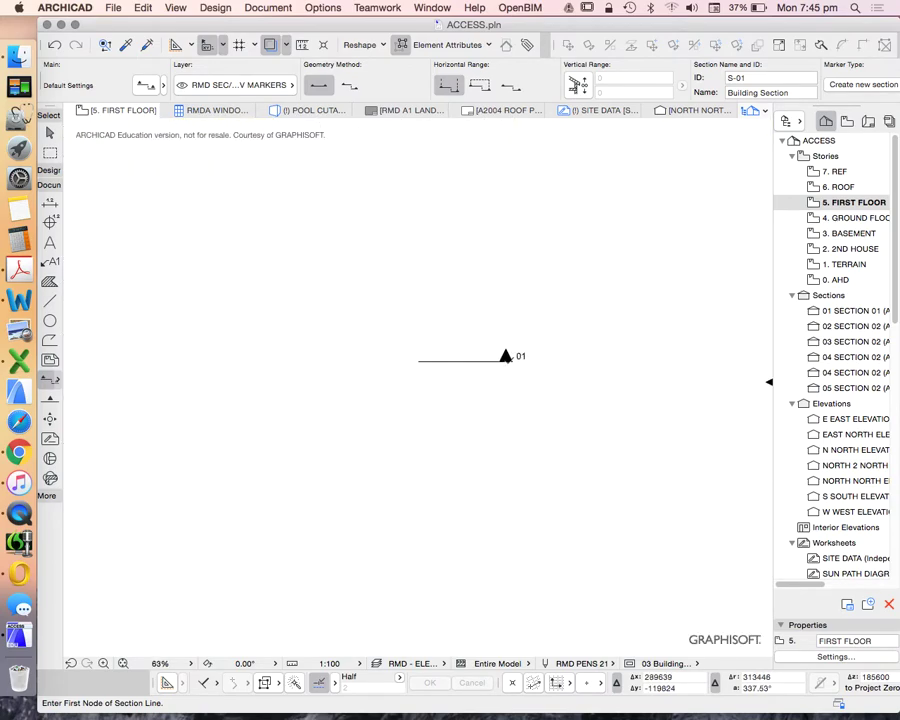
scroll(587, 400, "down", 8)
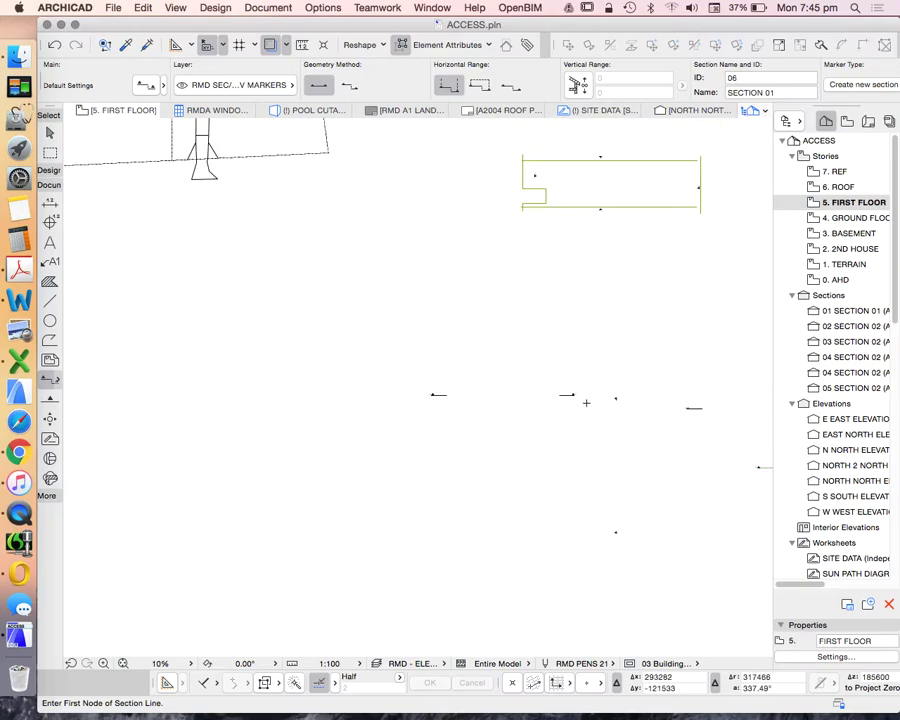
scroll(380, 205, "up", 5)
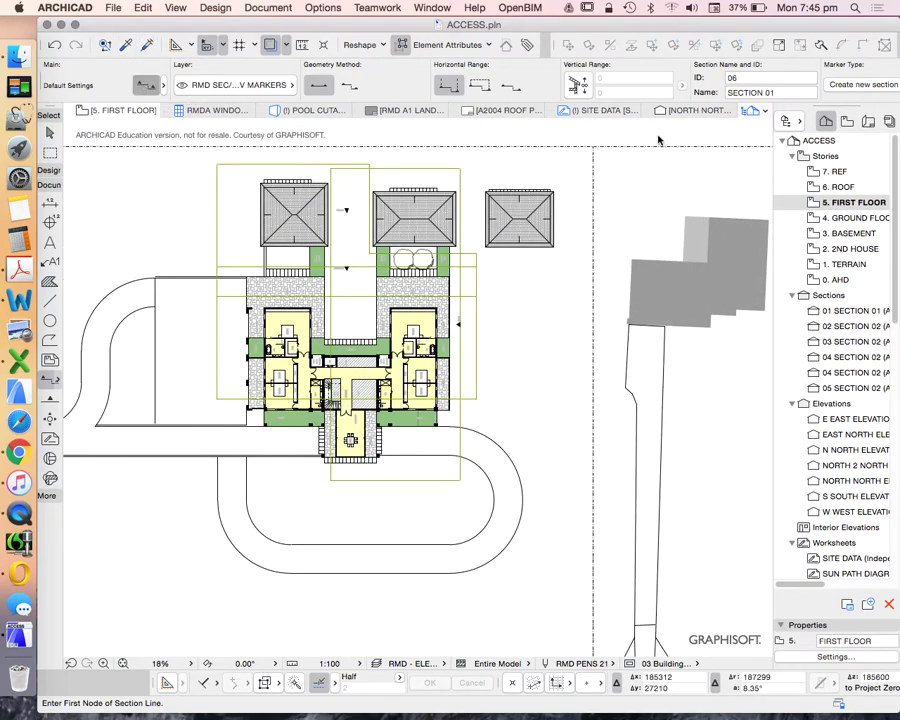
- In Section Default Settings, set Reference ID S1 and a Limited horizontal range, showing the Marker panel
left_click(90, 82)
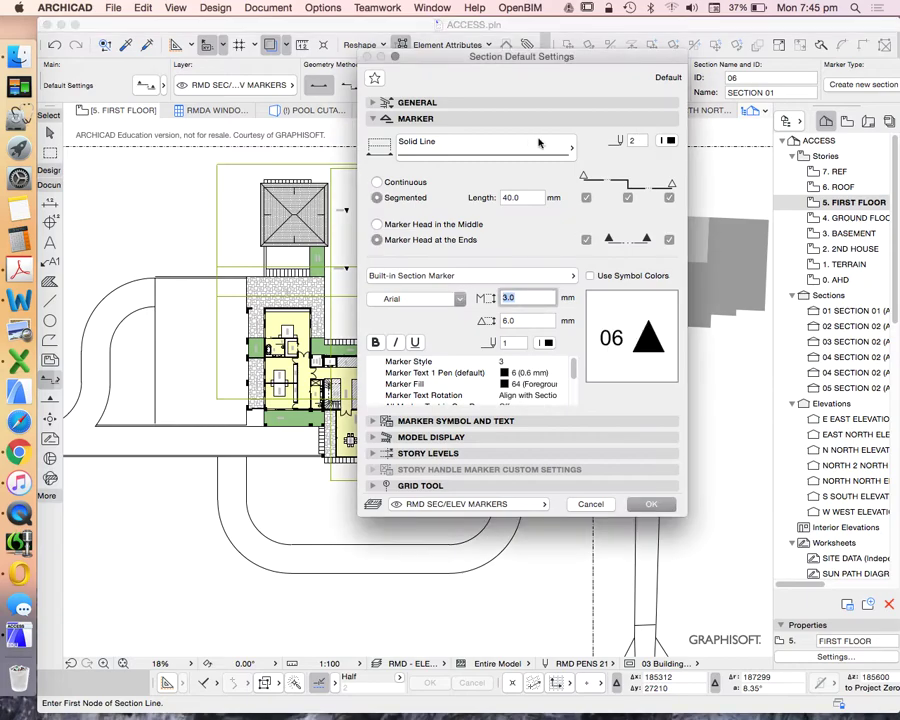
left_click(385, 117)
left_click(386, 102)
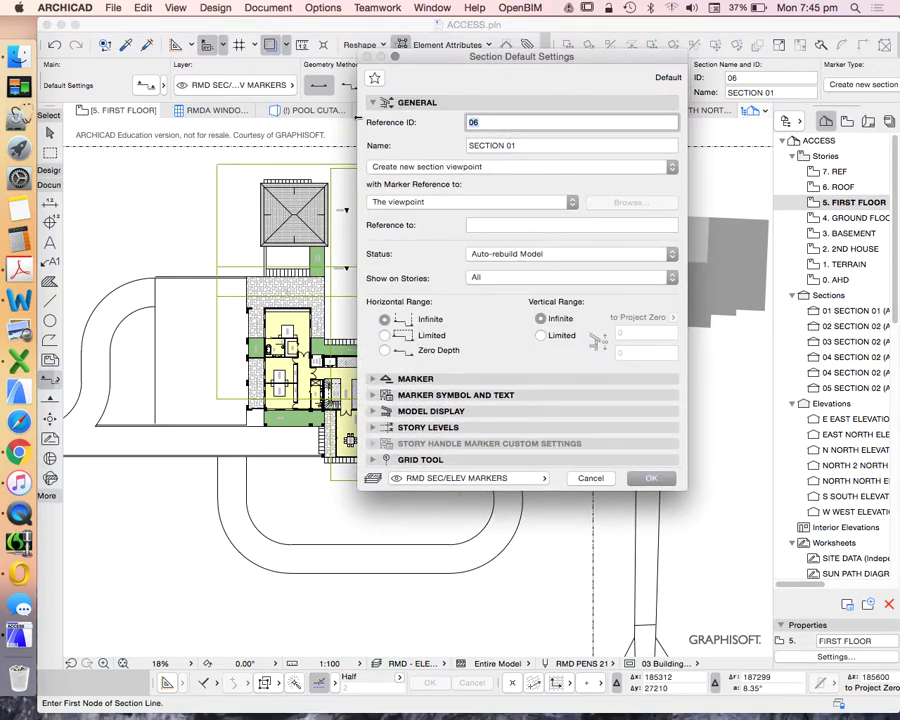
type("S1")
left_click(548, 152)
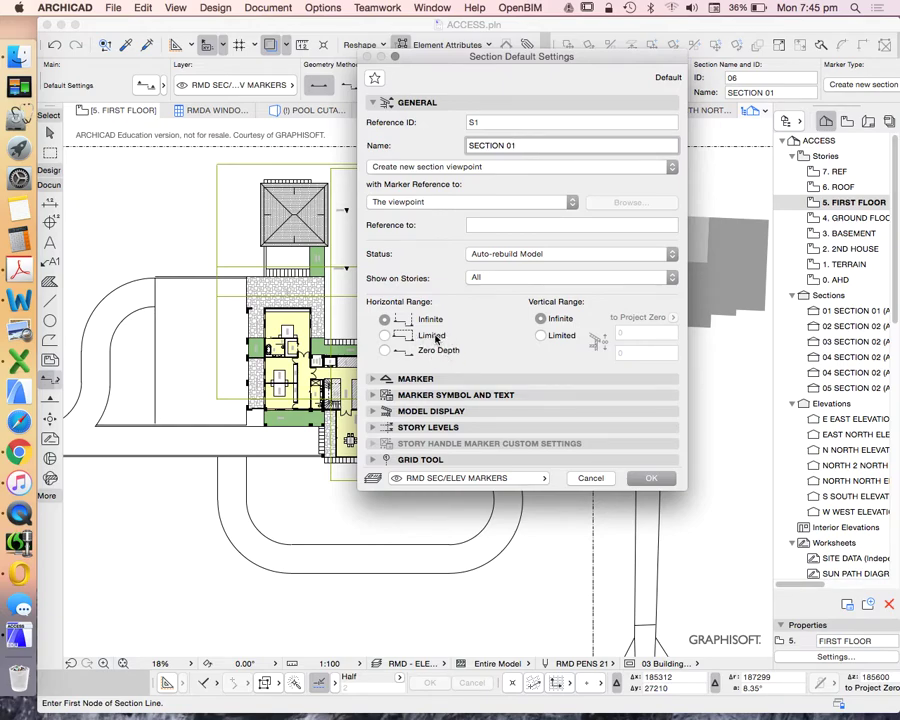
left_click(432, 338)
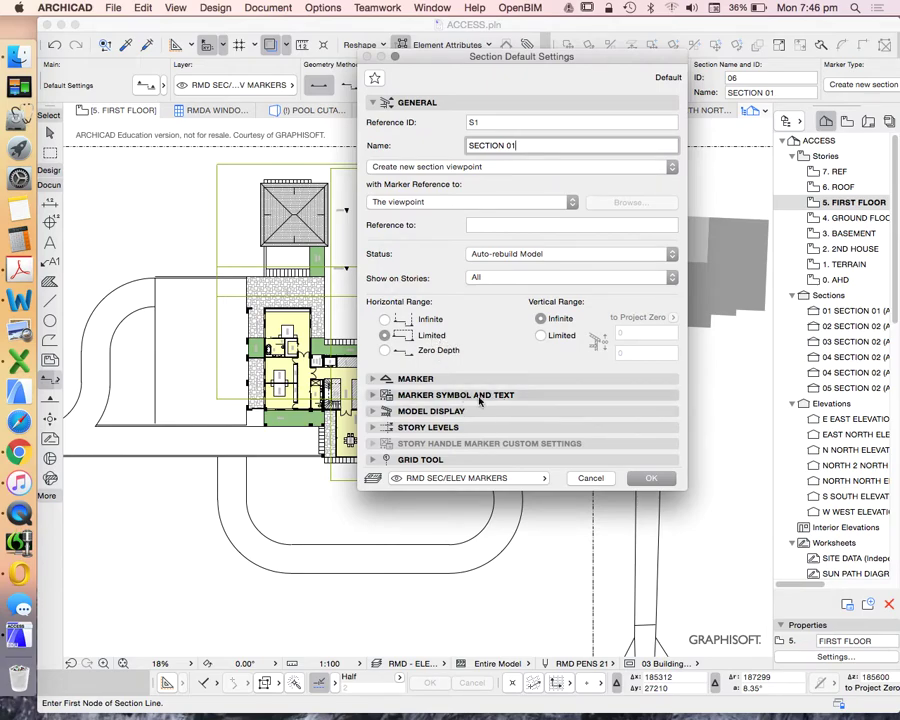
left_click(470, 379)
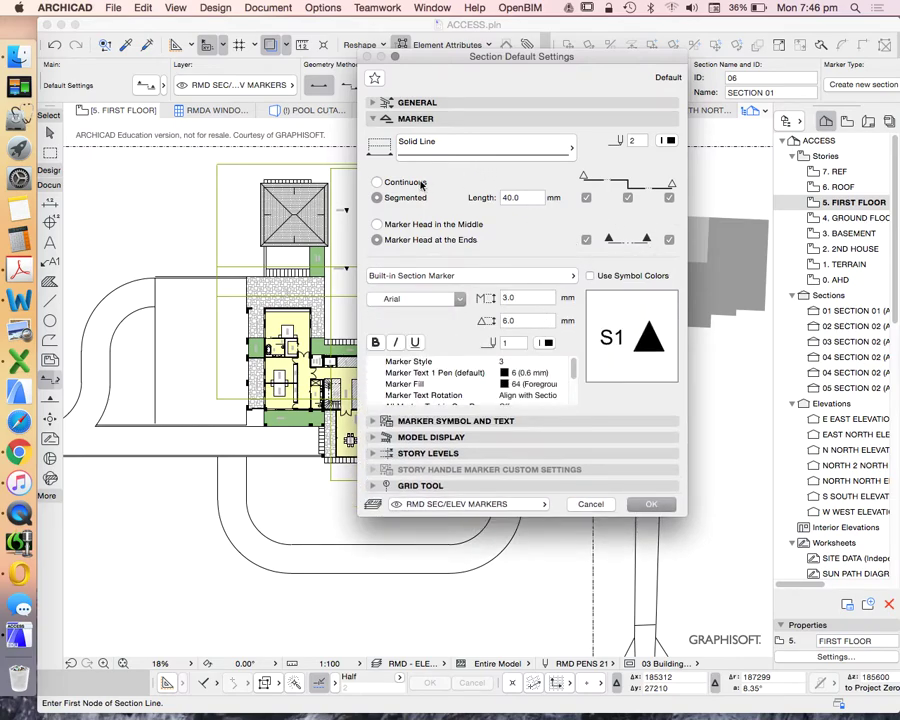
left_click_drag(452, 66, 397, 120)
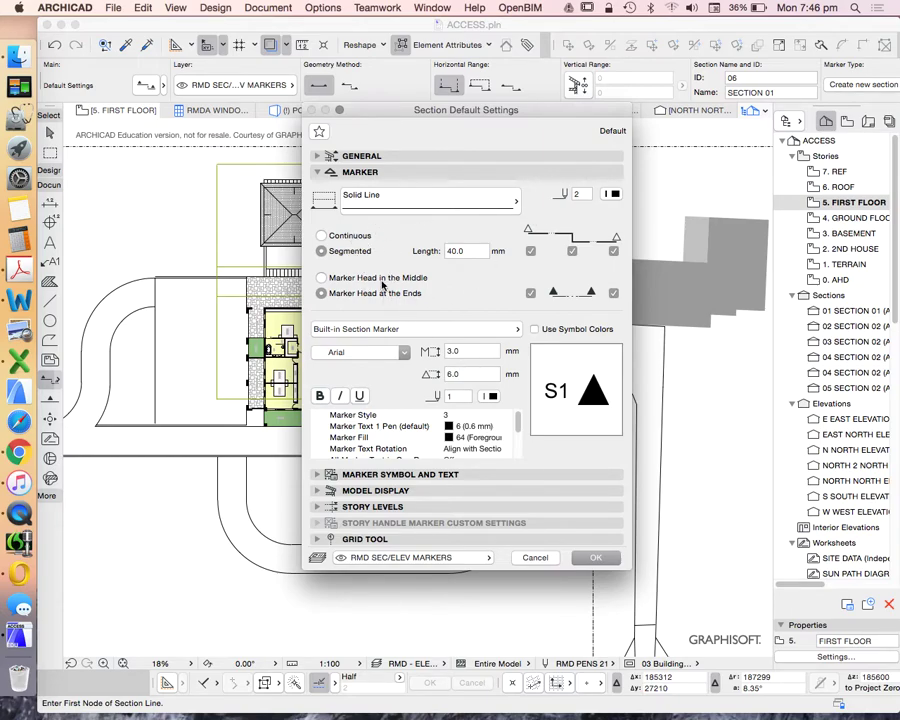
scroll(506, 443, "down", 1)
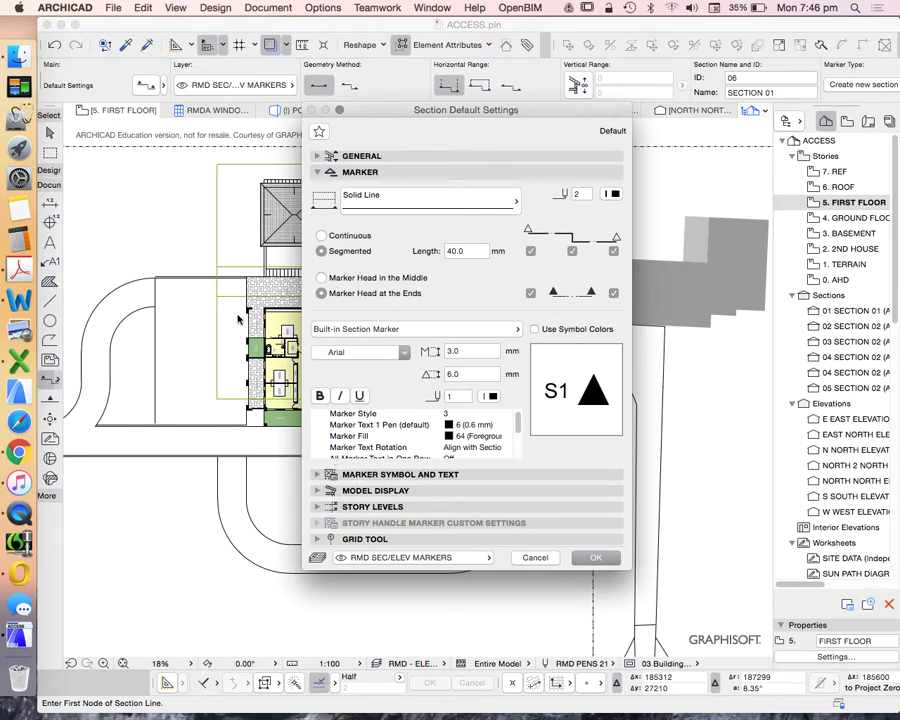
- Expand Model Display and keep cut surface fills as in settings
left_click(335, 492)
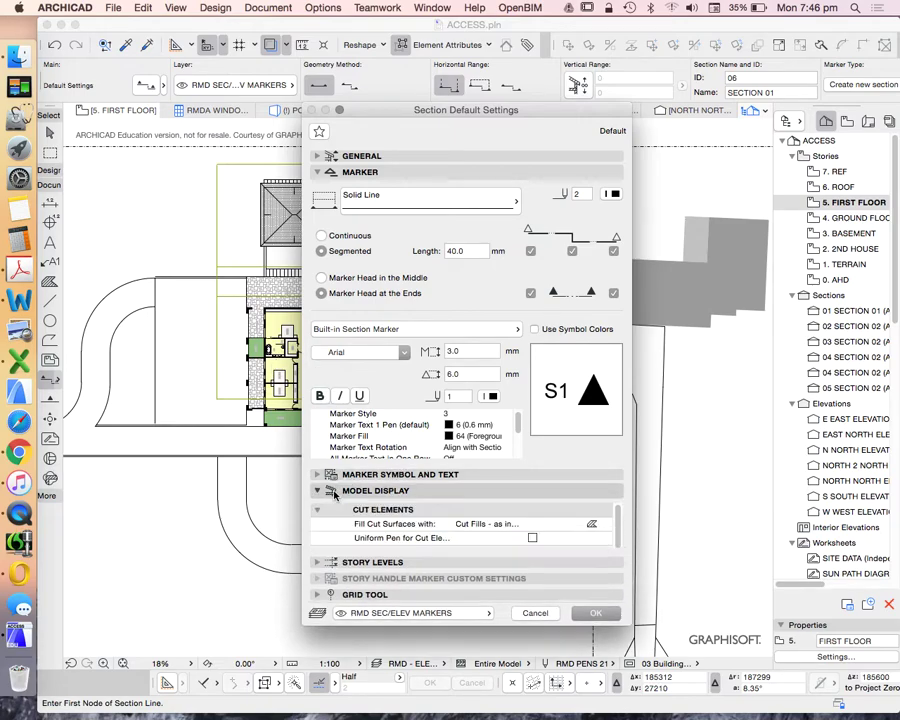
scroll(571, 556, "down", 2)
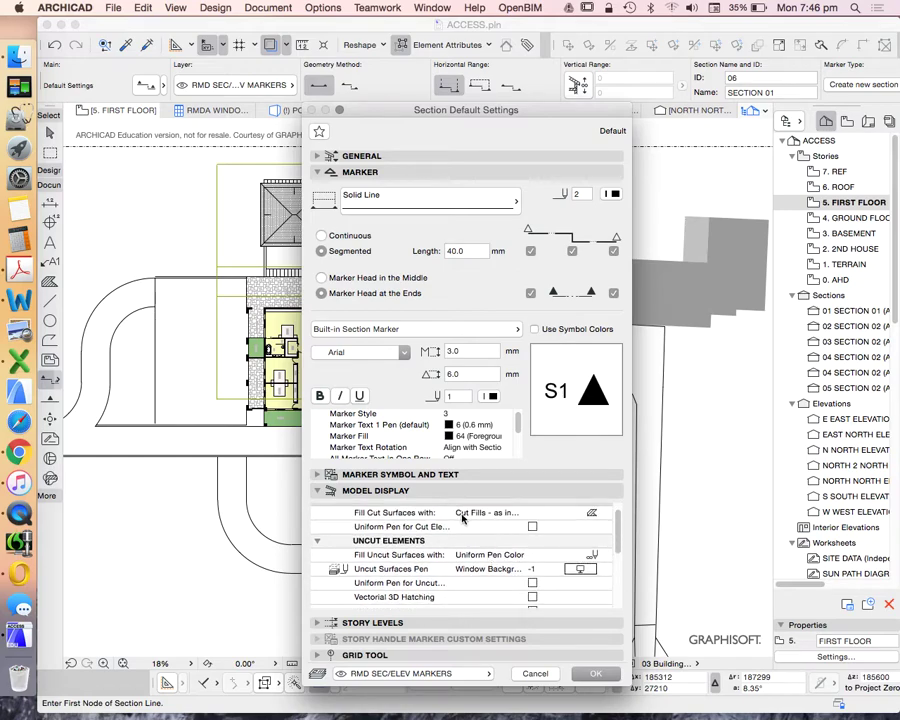
scroll(468, 520, "up", 1)
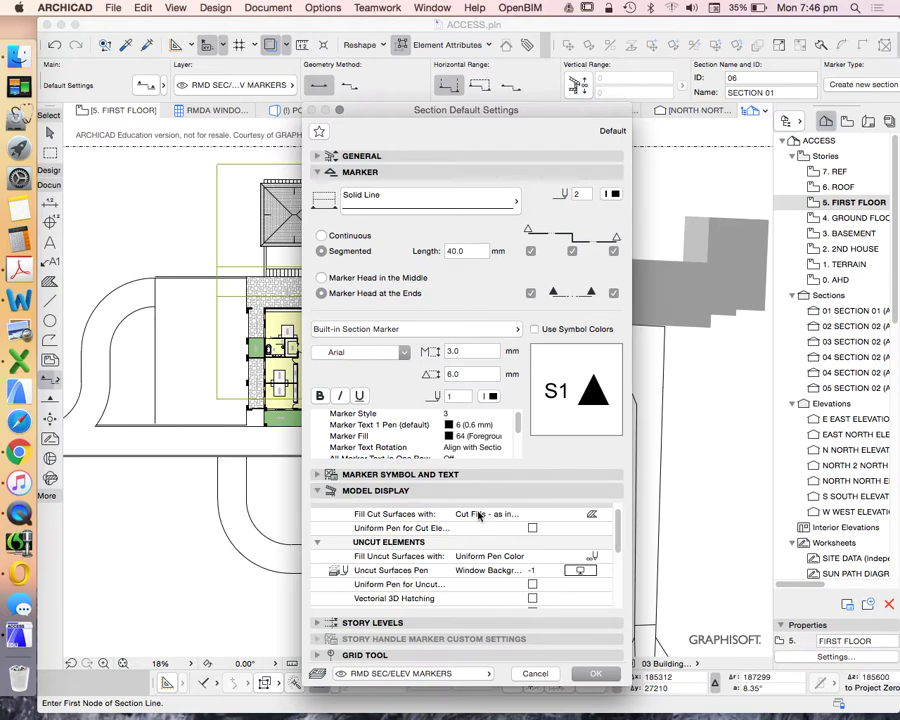
left_click(400, 515)
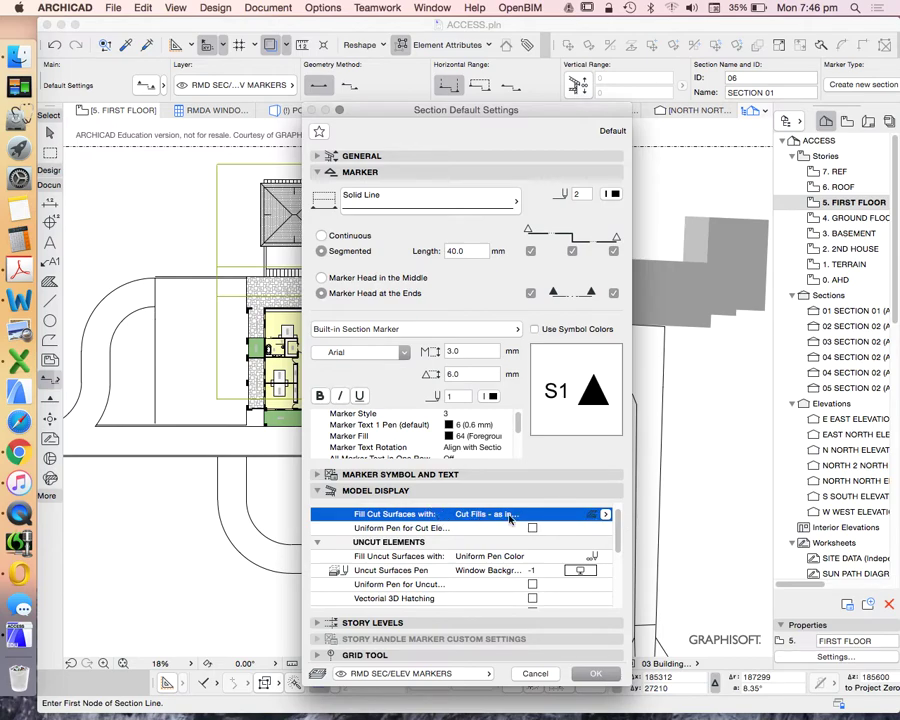
left_click(604, 514)
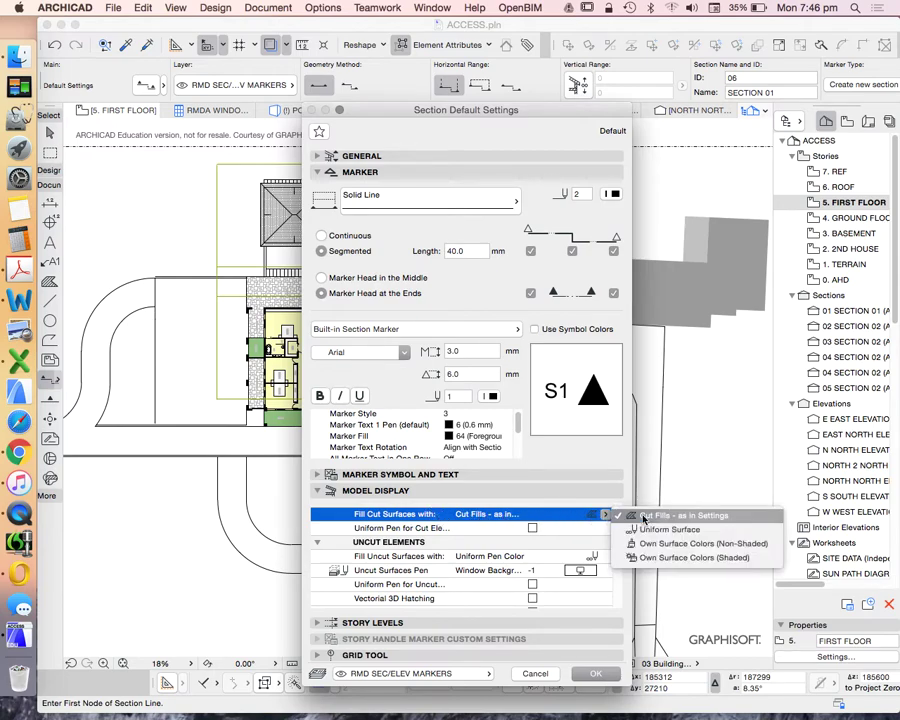
left_click(703, 516)
scroll(566, 536, "down", 1)
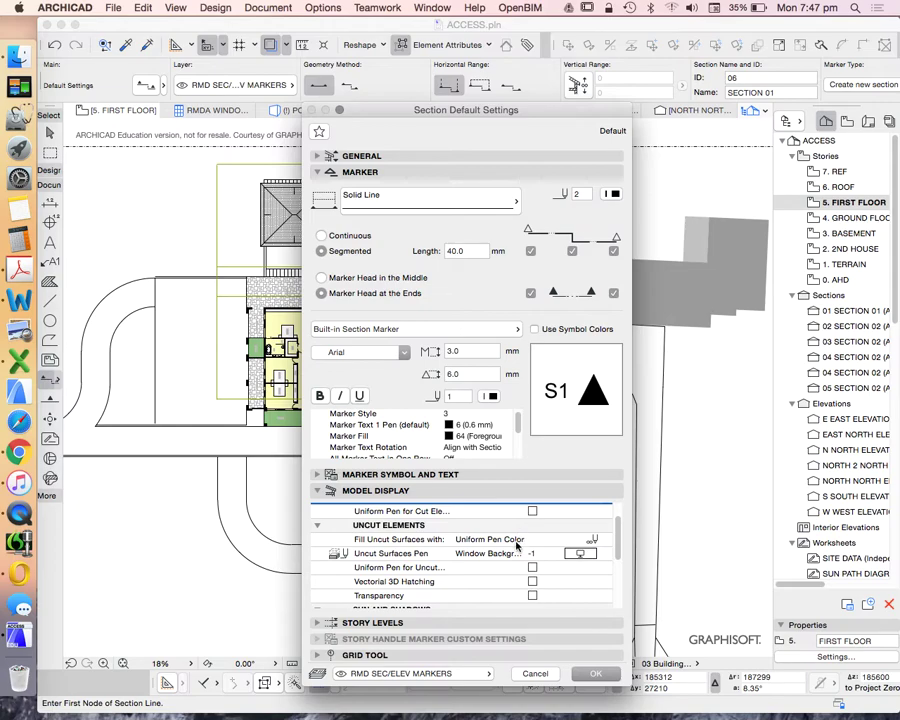
- Keep uncut surfaces filled with uniform pen colour and confirm the section settings
left_click(575, 539)
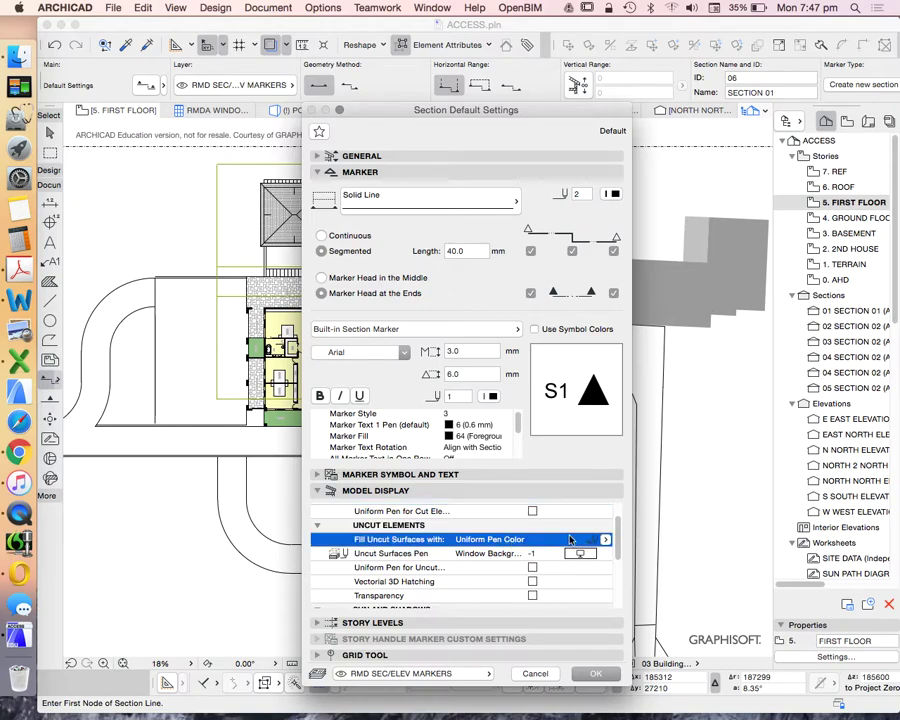
left_click(604, 541)
left_click(604, 541)
scroll(578, 550, "down", 3)
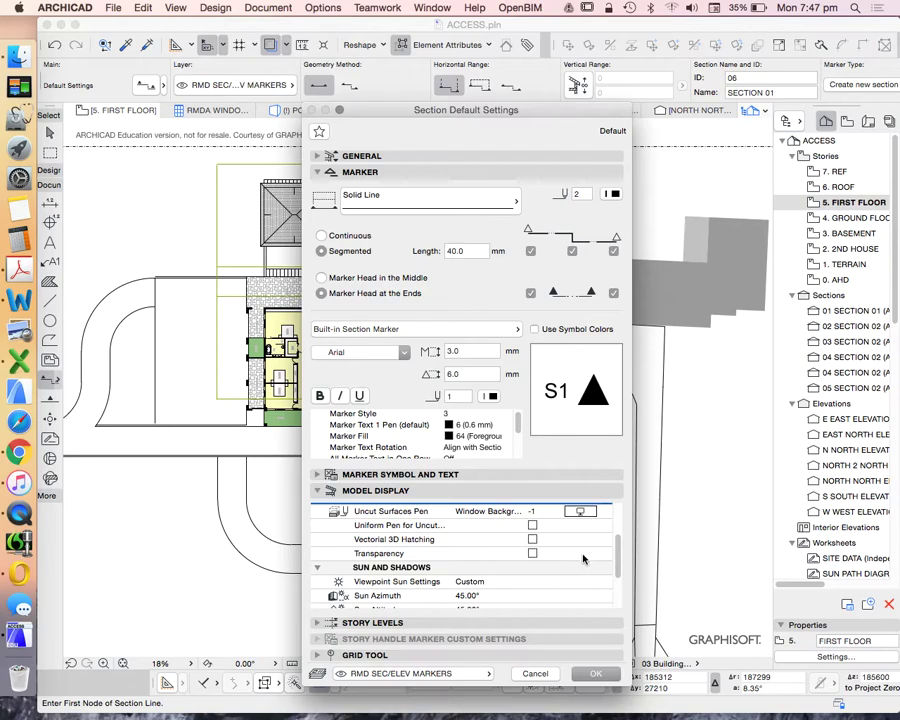
scroll(584, 559, "up", 1)
scroll(580, 555, "down", 3)
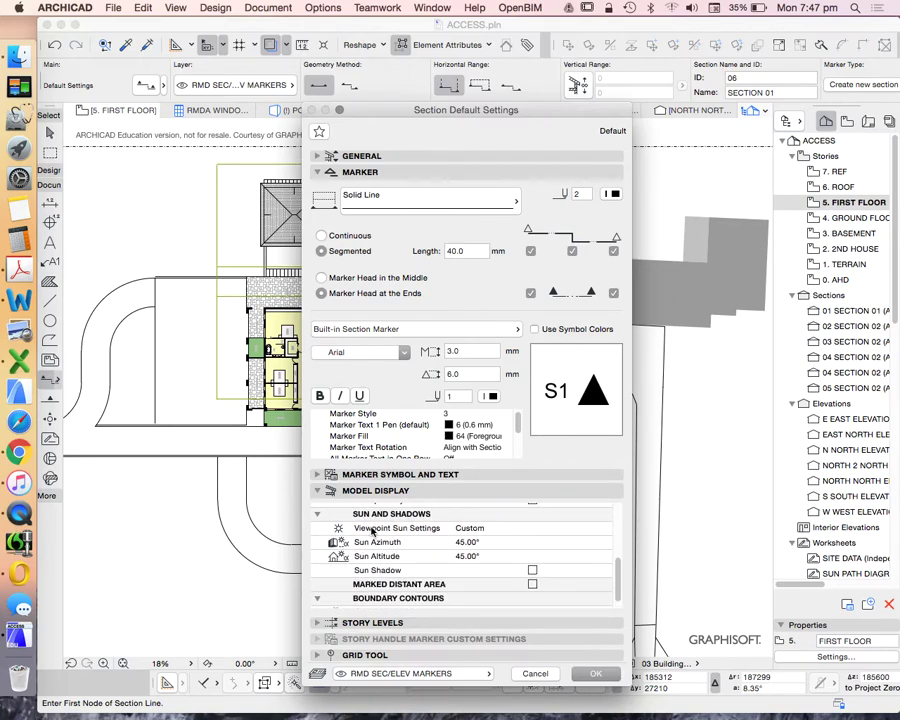
scroll(513, 570, "up", 1)
left_click(594, 675)
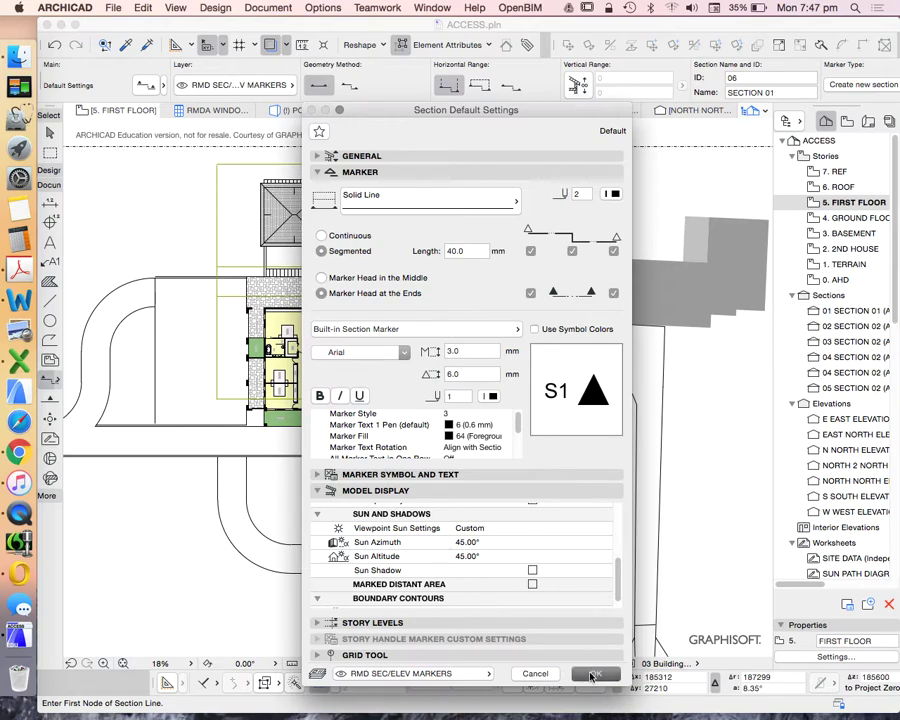
- Apply and close the section settings, then zoom into the building on the first-floor plan
left_click(595, 673)
scroll(350, 330, "up", 5)
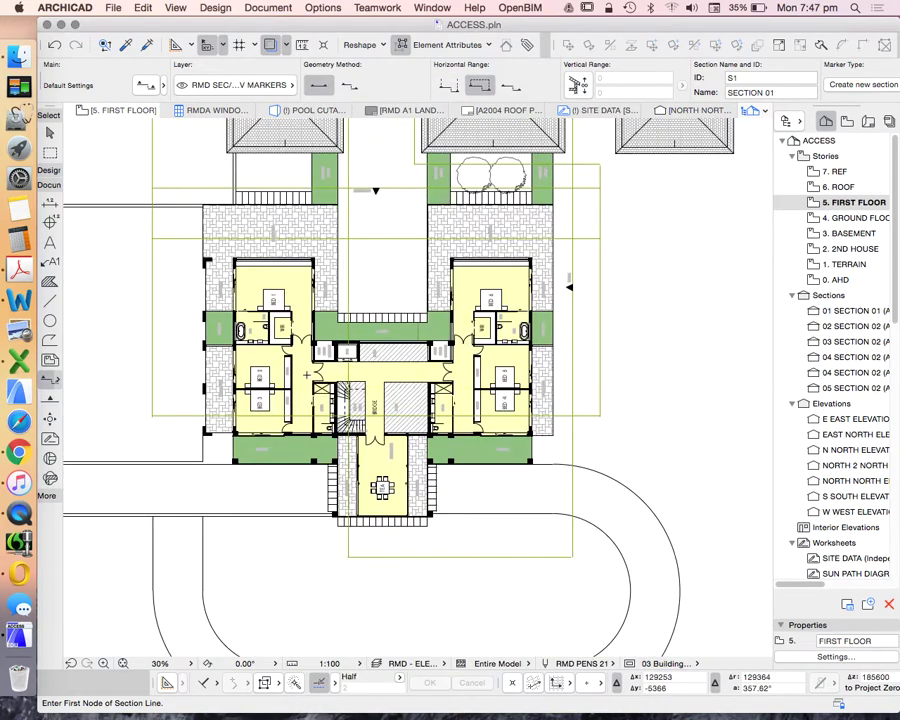
scroll(417, 203, "down", 5)
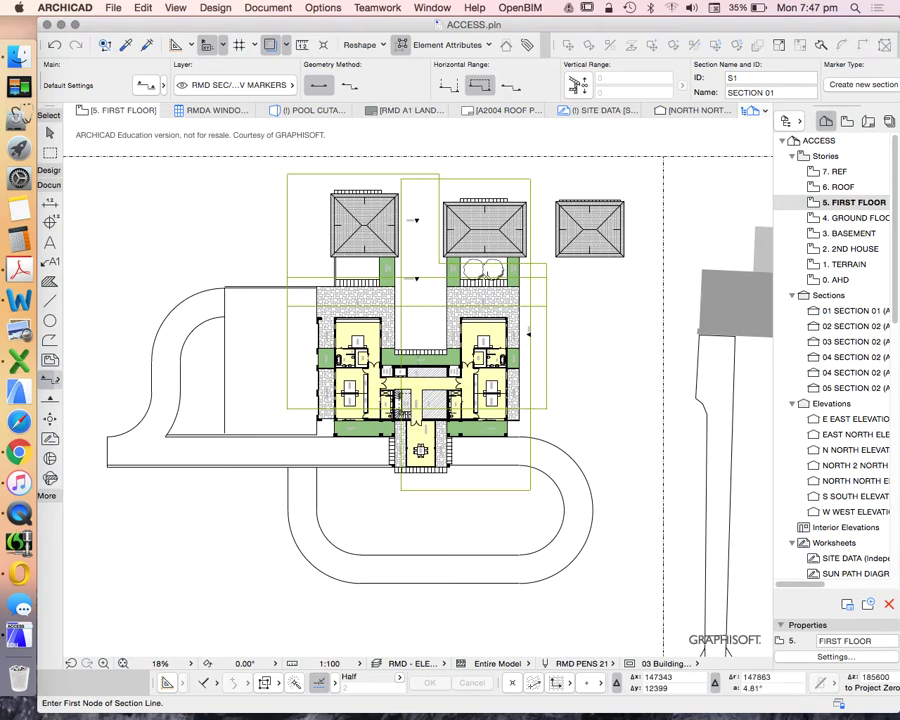
scroll(460, 243, "up", 2)
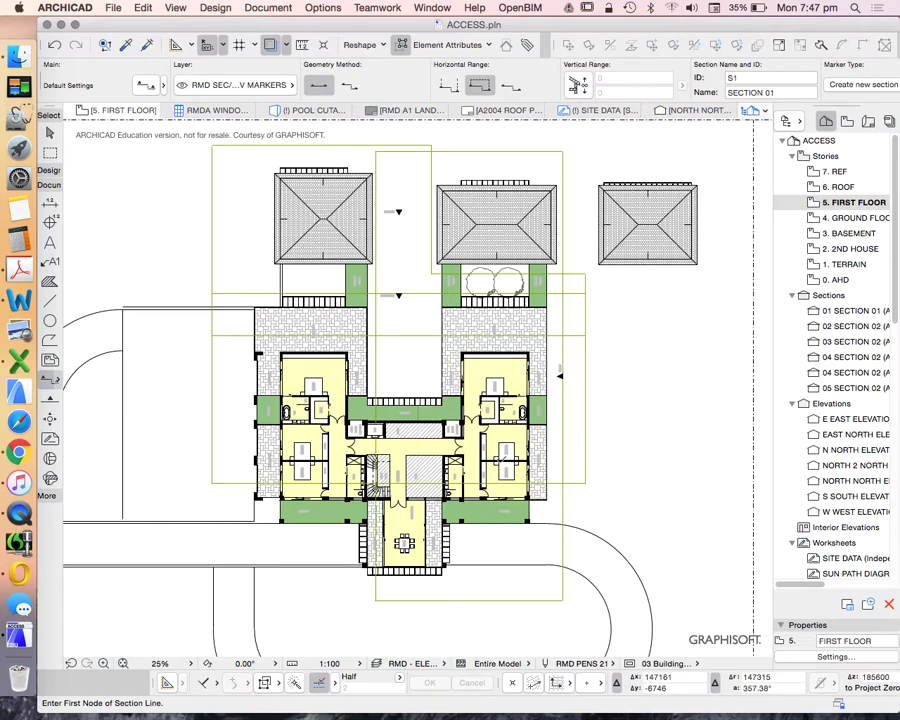
scroll(434, 497, "up", 3)
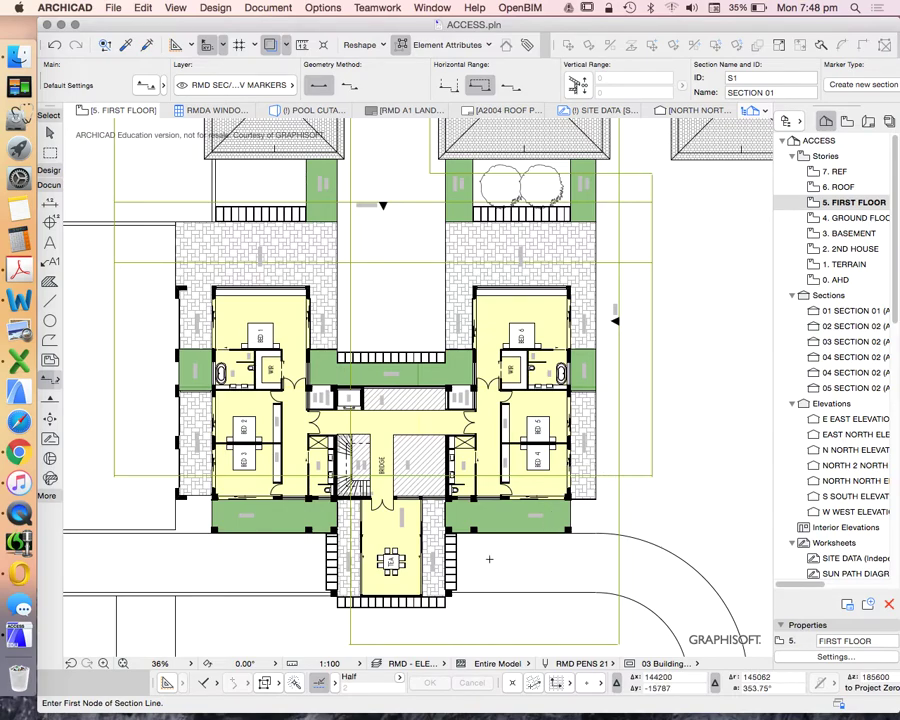
scroll(505, 496, "down", 2)
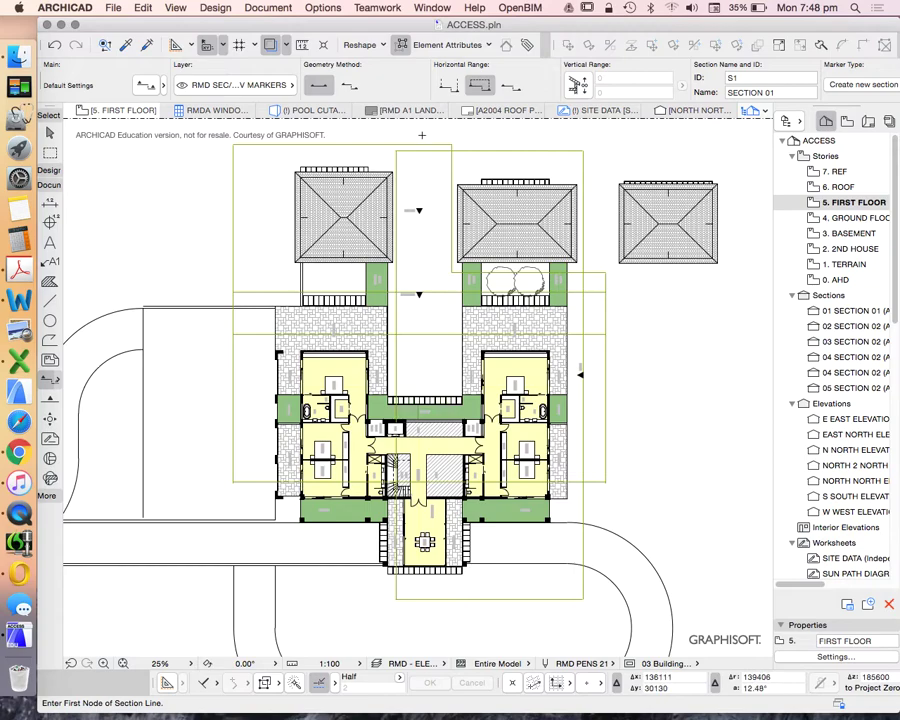
- Draw section line S1 north–south through the middle of the house, from above to below it
left_click(421, 133)
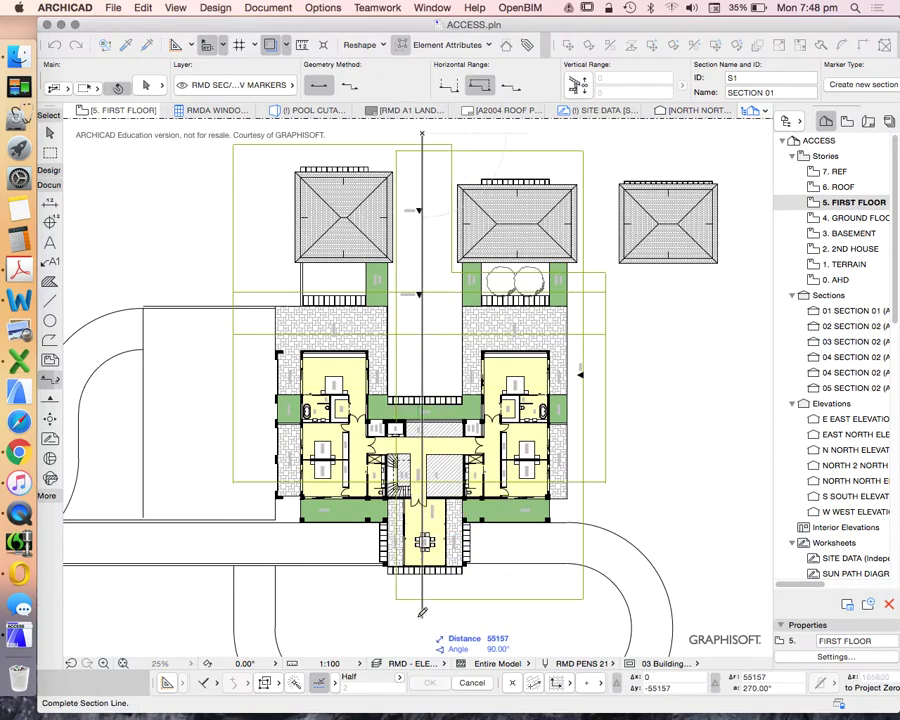
left_click(422, 612)
scroll(423, 515, "up", 3)
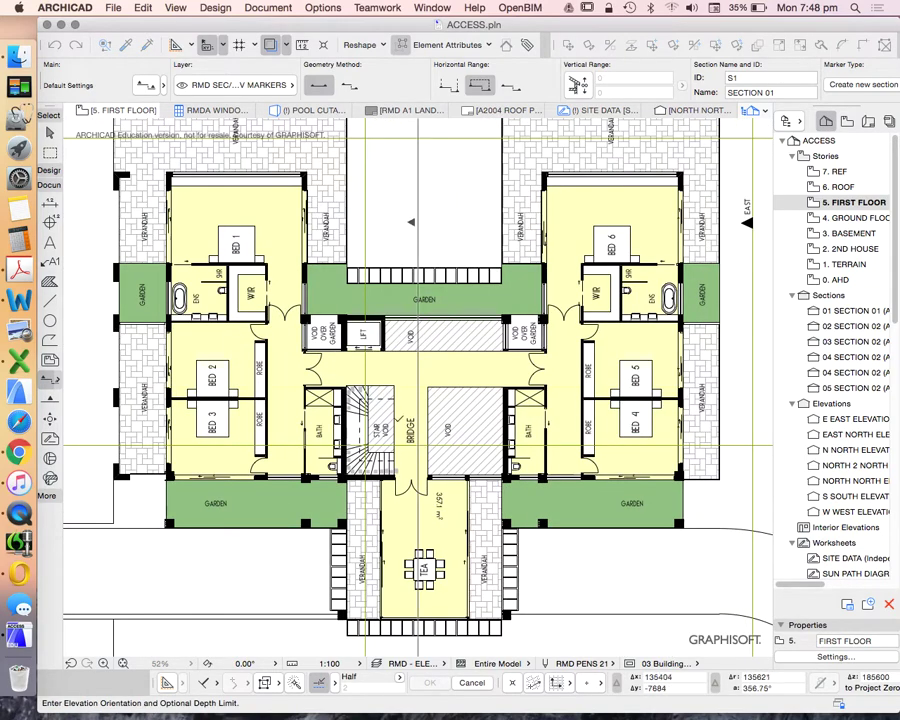
scroll(436, 306, "down", 3)
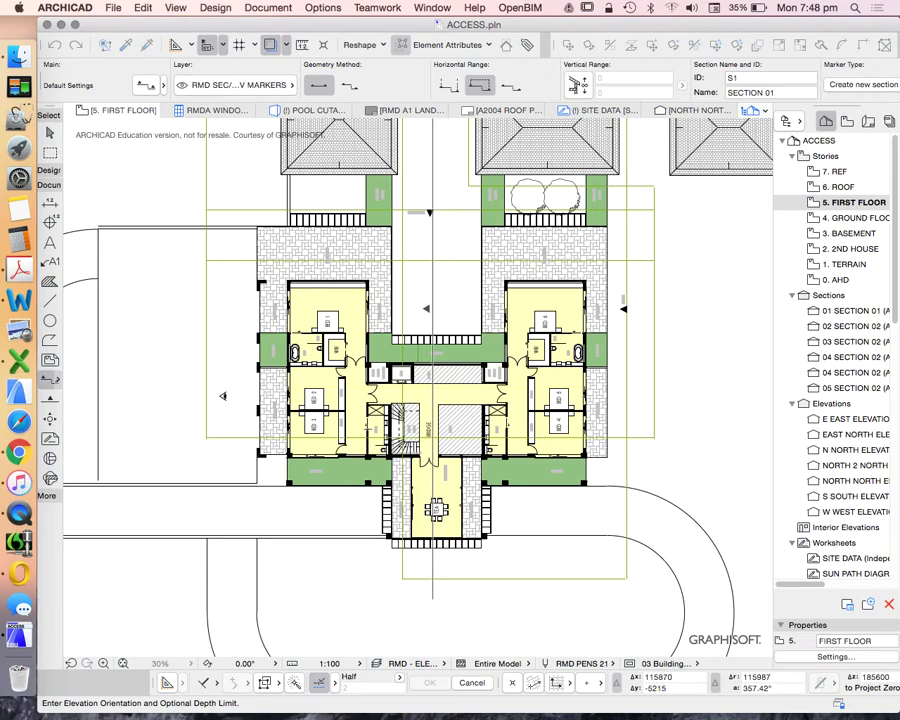
scroll(370, 440, "up", 5)
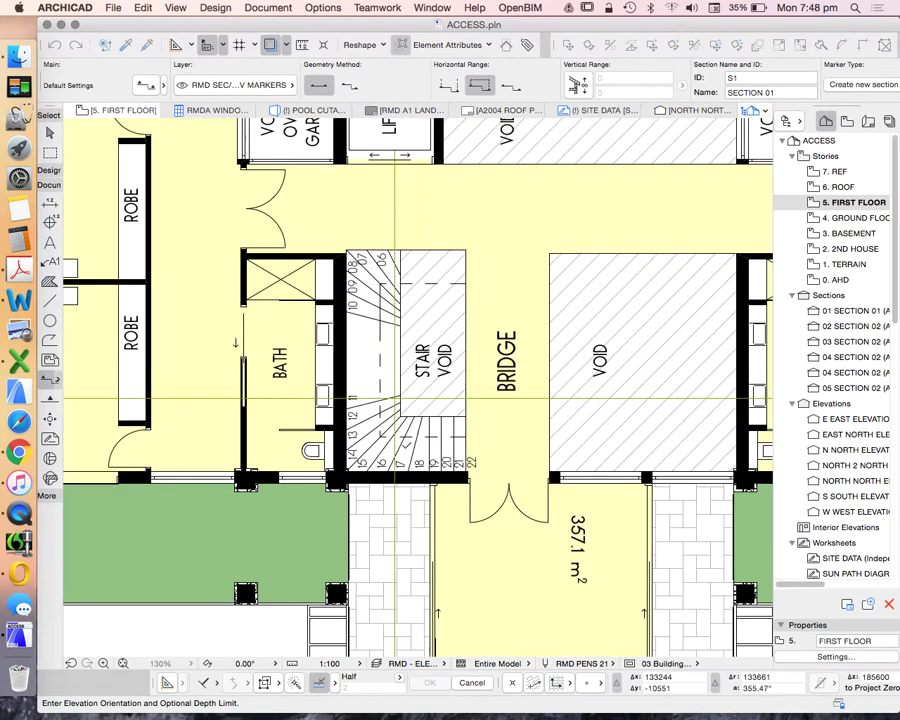
scroll(370, 440, "down", 3)
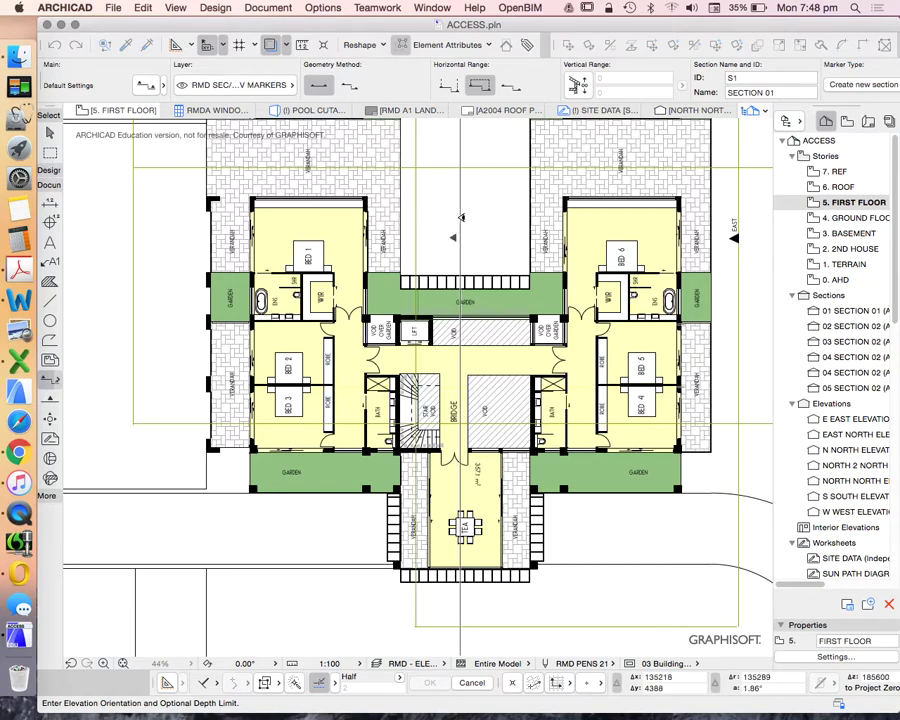
scroll(532, 228, "down", 5)
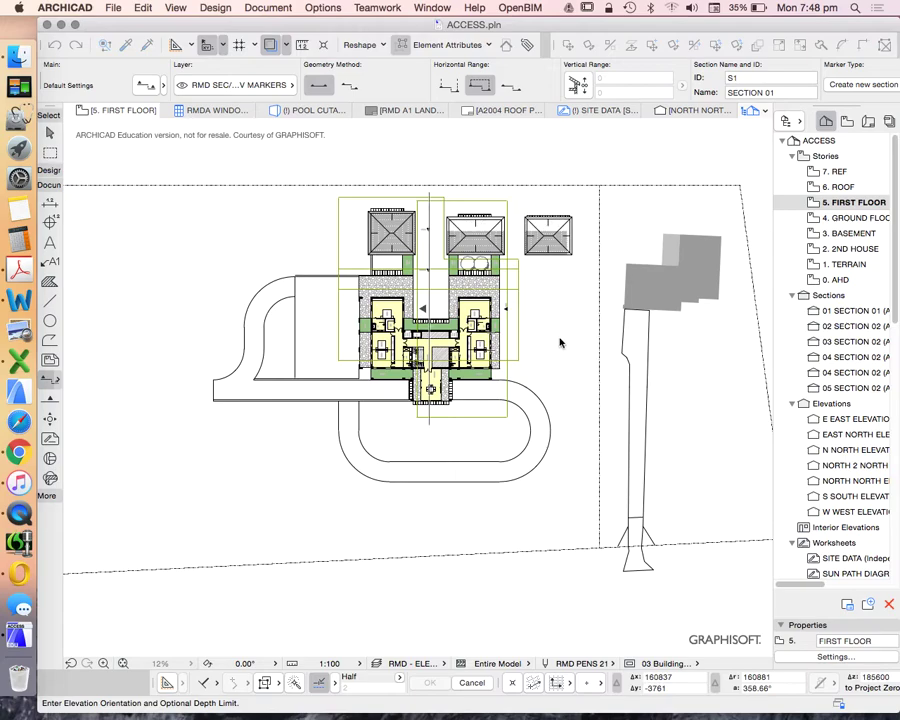
left_click(560, 343)
- Stretch the top end of section S1 down to sit just above the house
scroll(475, 226, "up", 2)
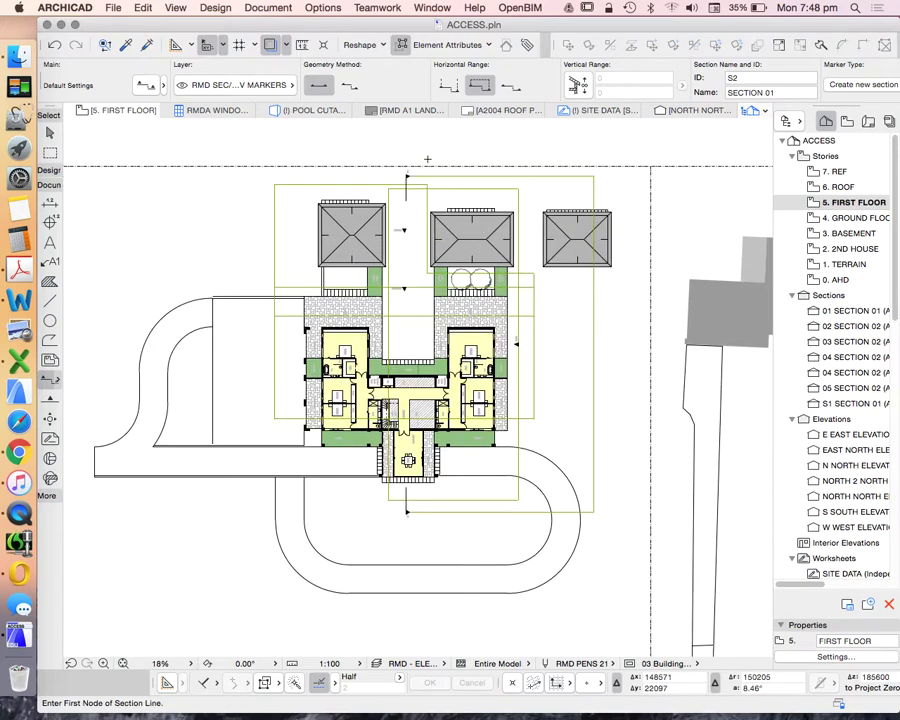
key("Escape")
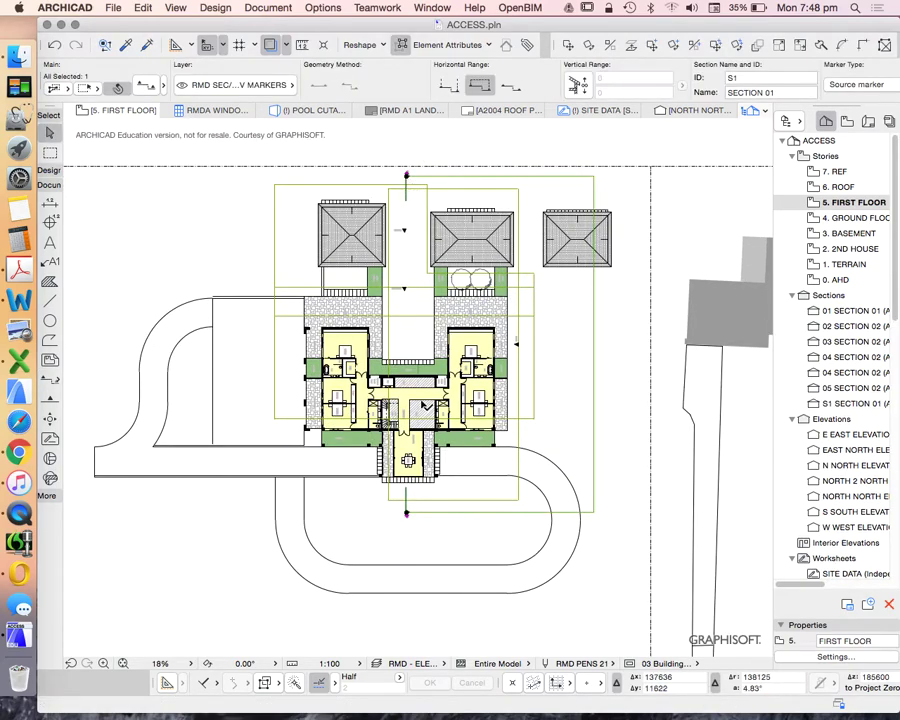
scroll(398, 227, "up", 2)
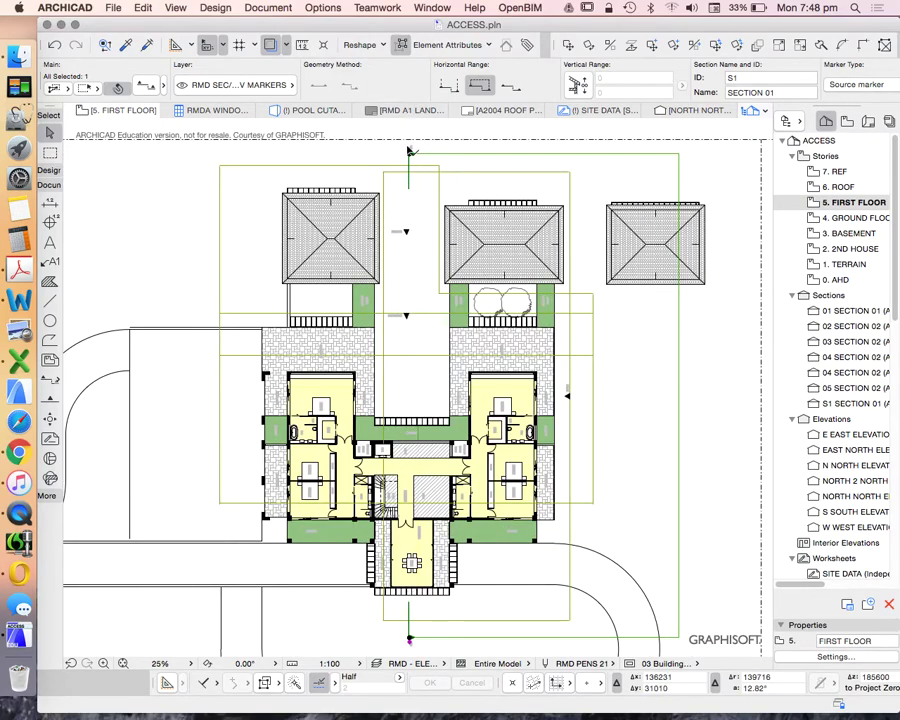
scroll(410, 153, "up", 6)
left_click(400, 208)
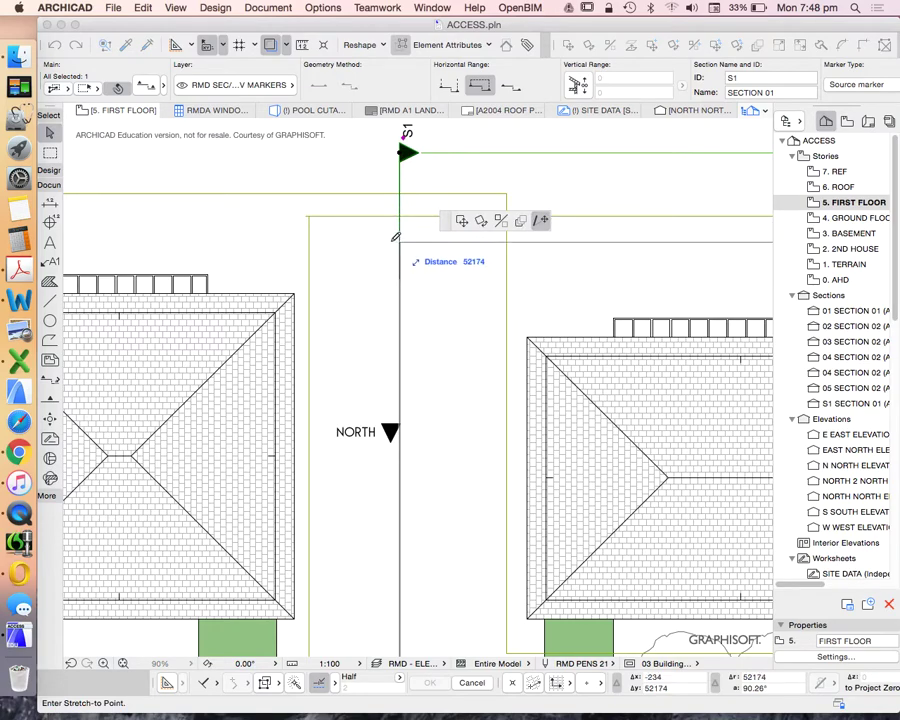
left_click(396, 178)
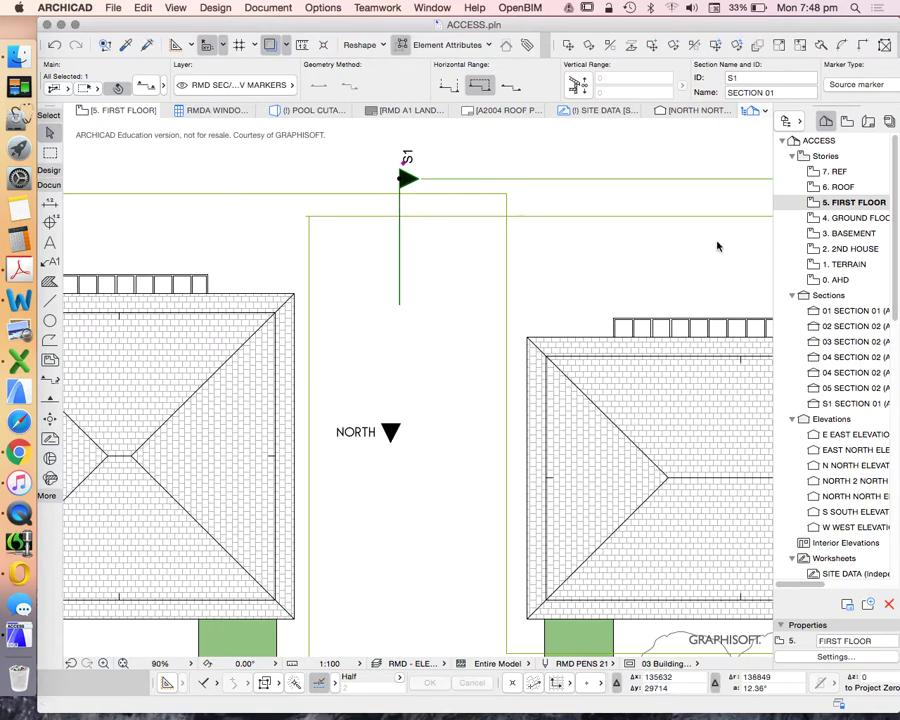
- Switch to the 4. GROUND FLOOR plan, select the S1 marker's end, and bring up Layer Settings
left_click(845, 218)
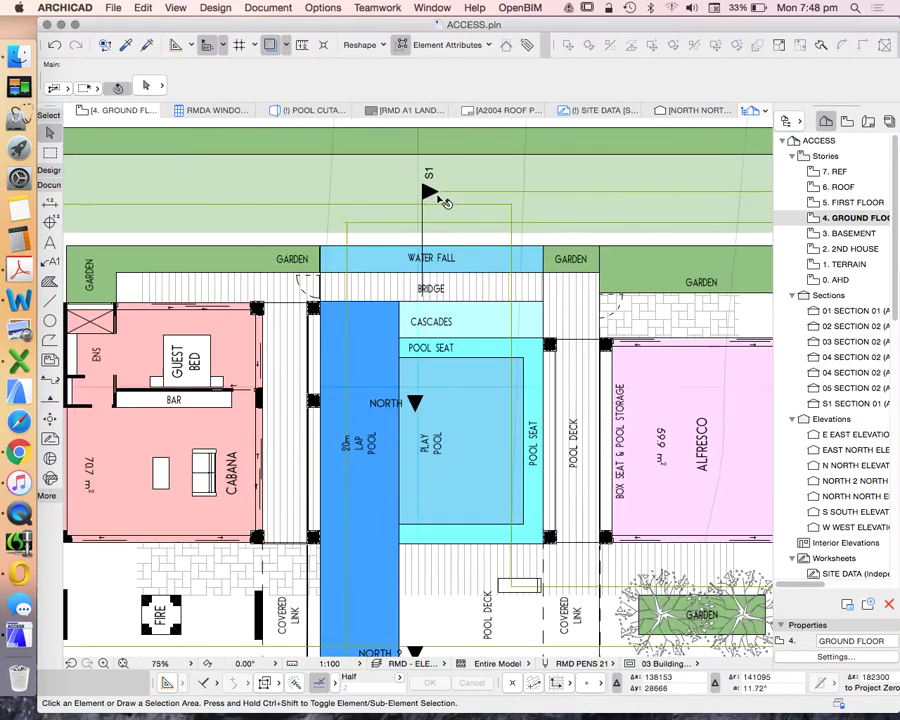
left_click(432, 195)
left_click(430, 205)
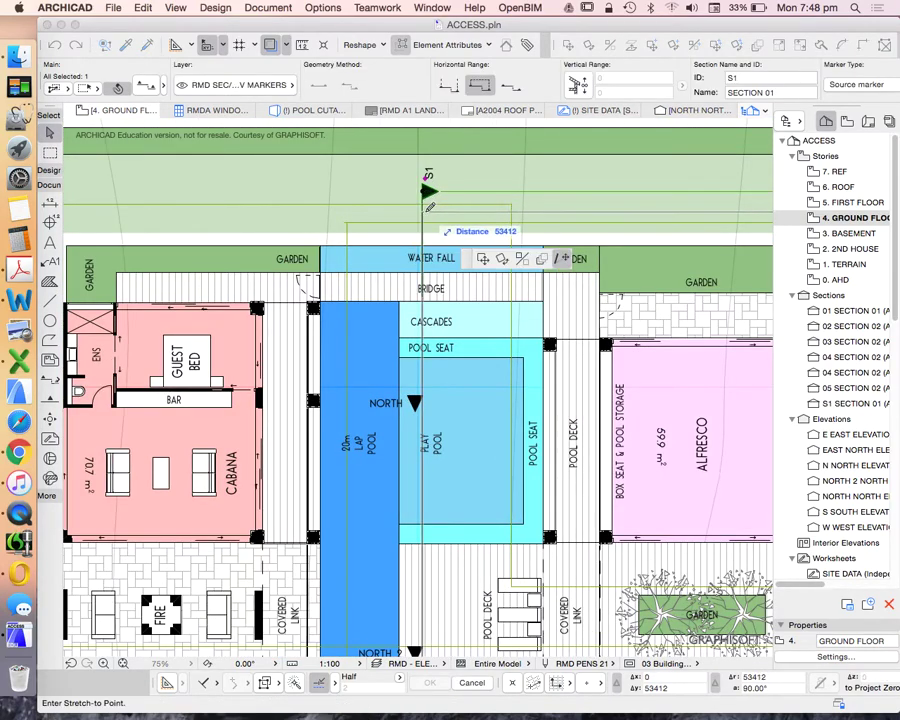
scroll(446, 183, "down", 5)
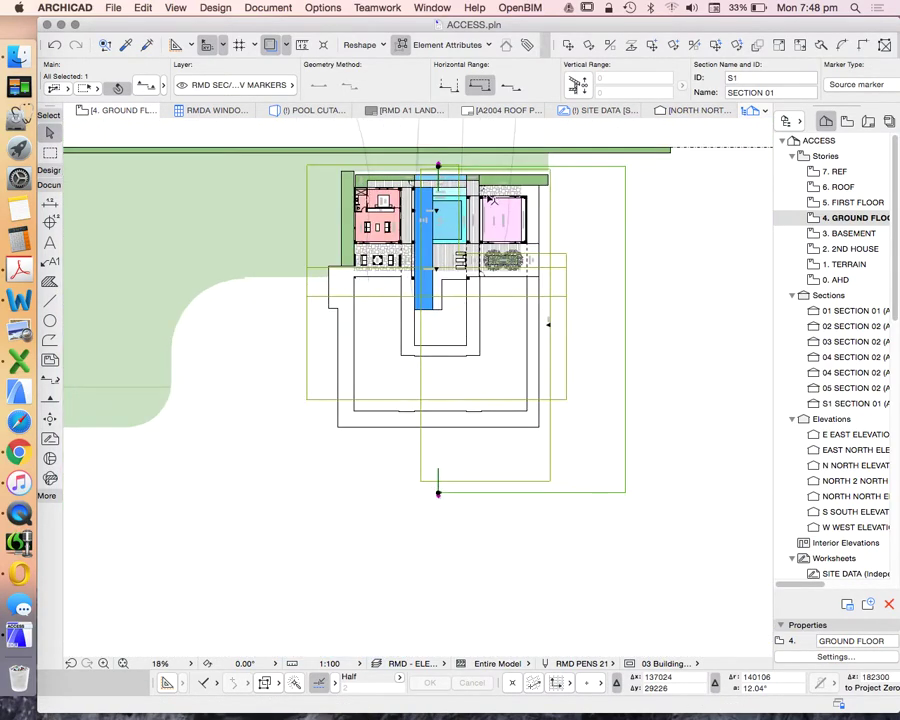
scroll(460, 168, "up", 1)
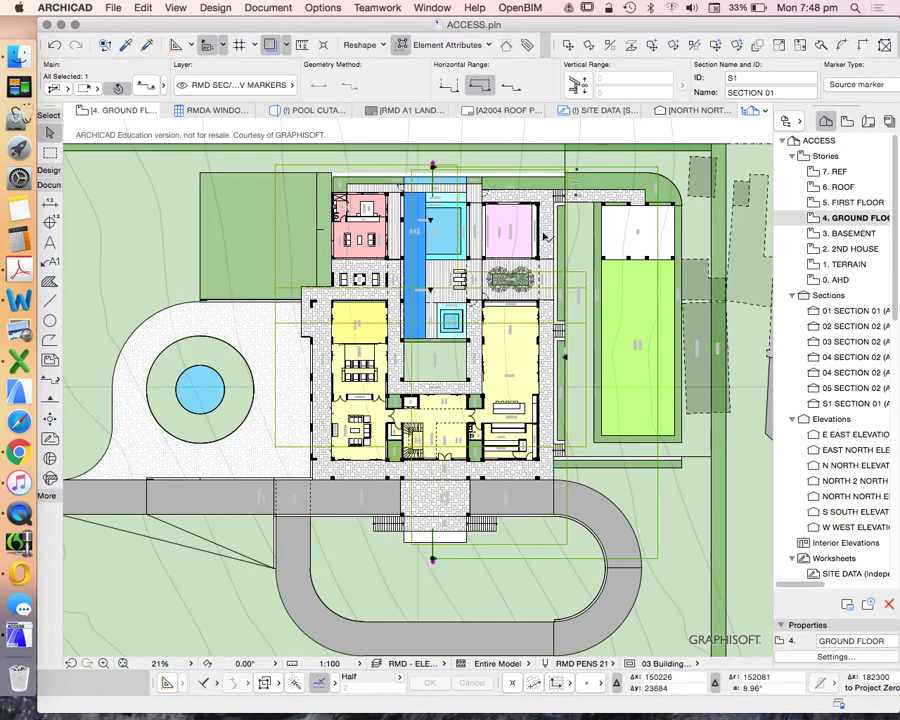
scroll(482, 220, "down", 3)
scroll(482, 220, "up", 2)
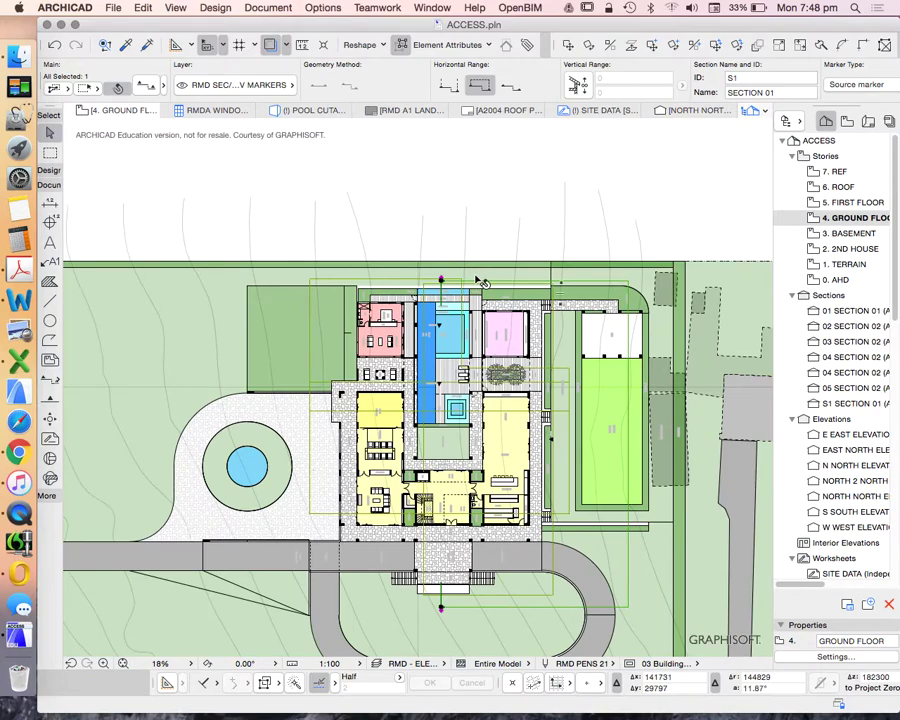
key("super+l")
- Apply the RMD - SECTION layer combination
left_click(210, 293)
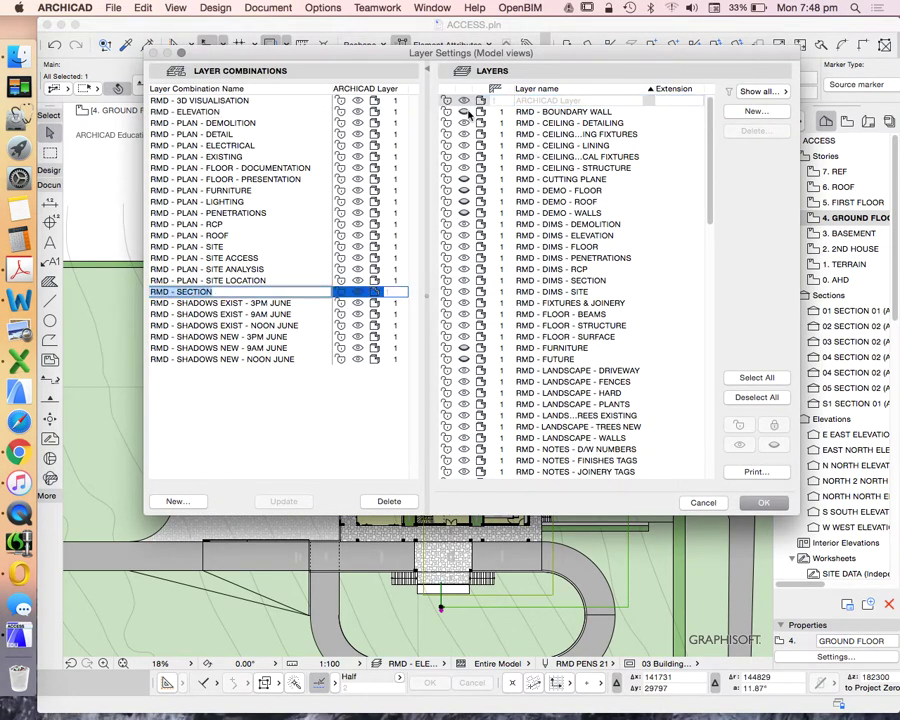
left_click(468, 112)
left_click(293, 498)
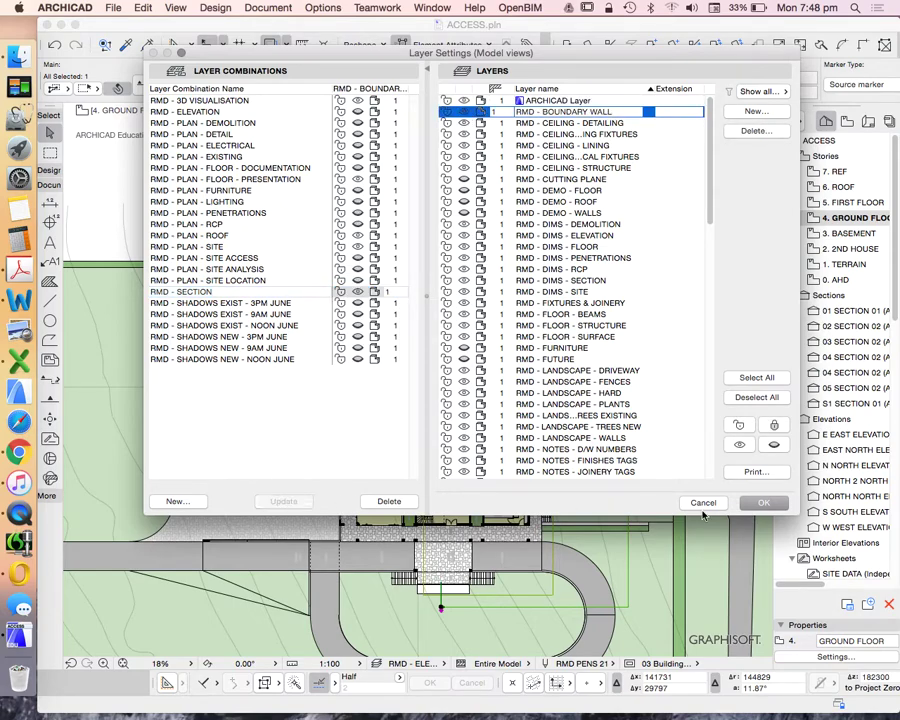
left_click(764, 503)
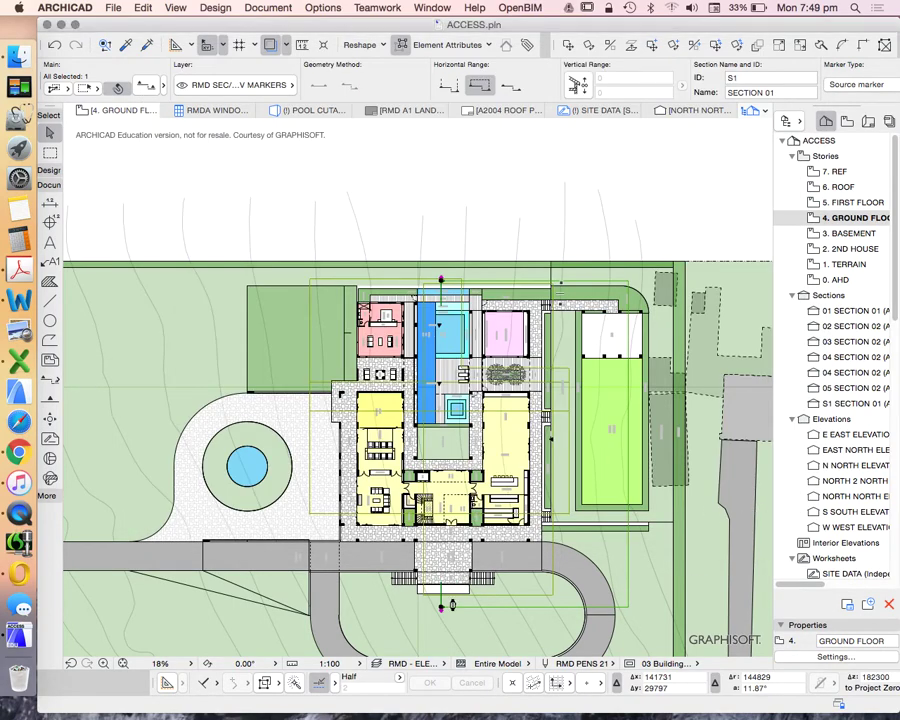
- Stretch S1's bottom end slightly north to sit just below the house
scroll(452, 604, "up", 10)
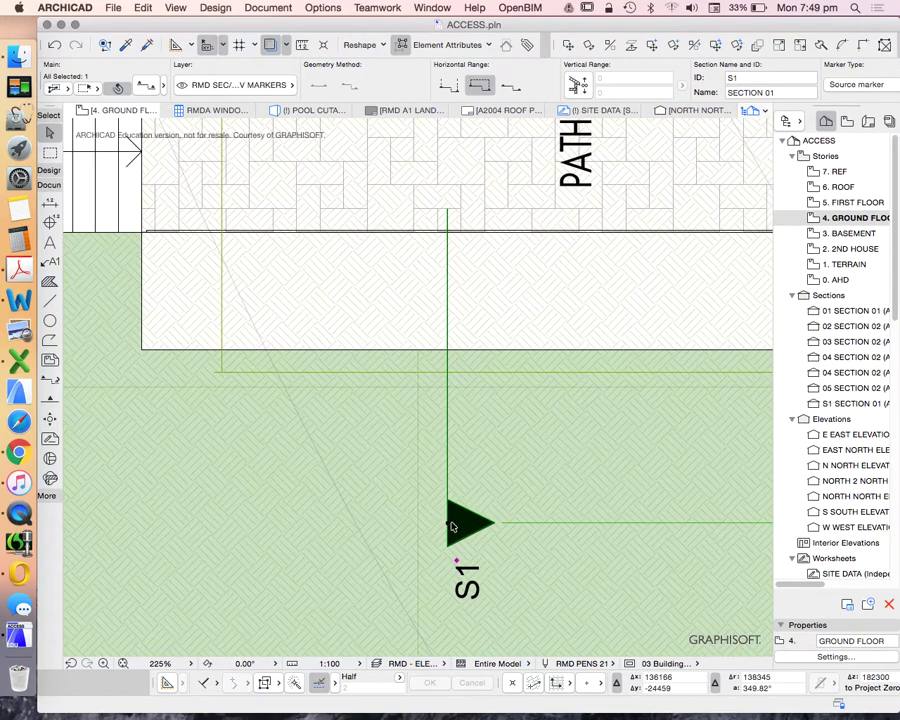
left_click(452, 527)
left_click(462, 425)
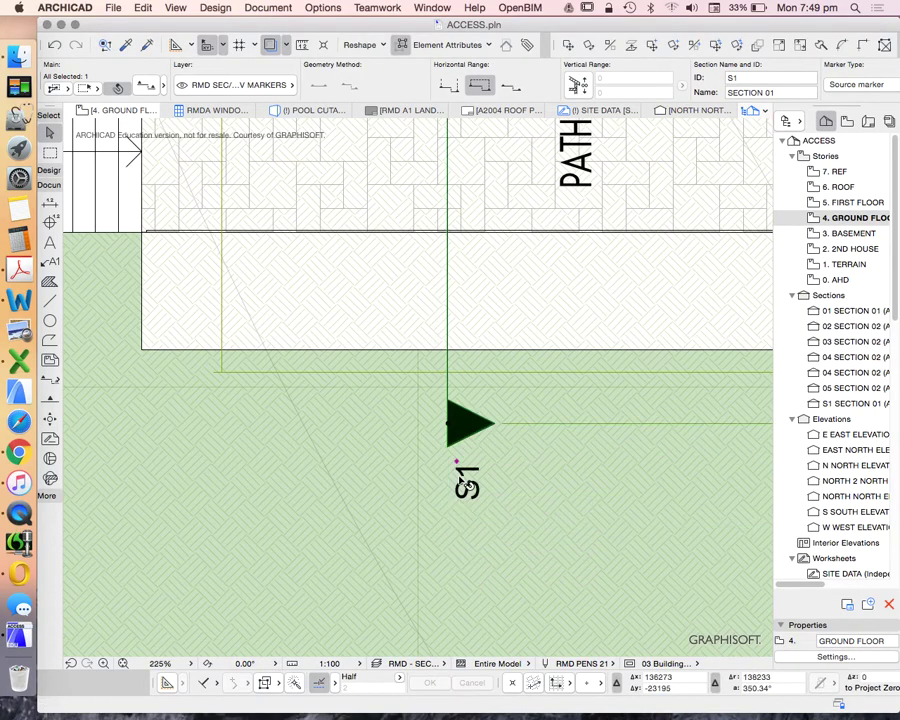
scroll(455, 488, "down", 10)
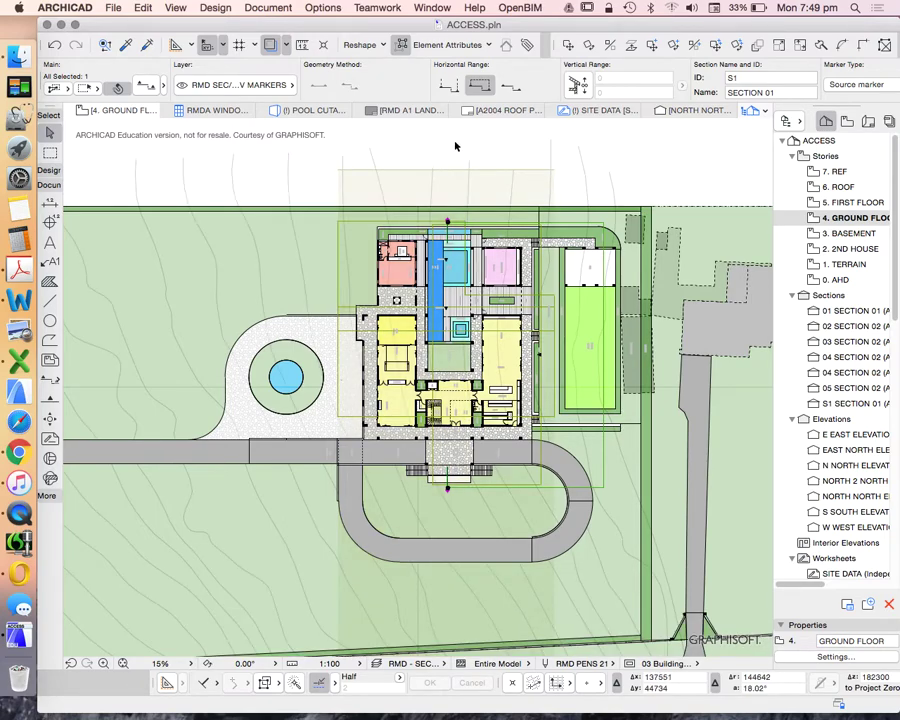
right_click(455, 146)
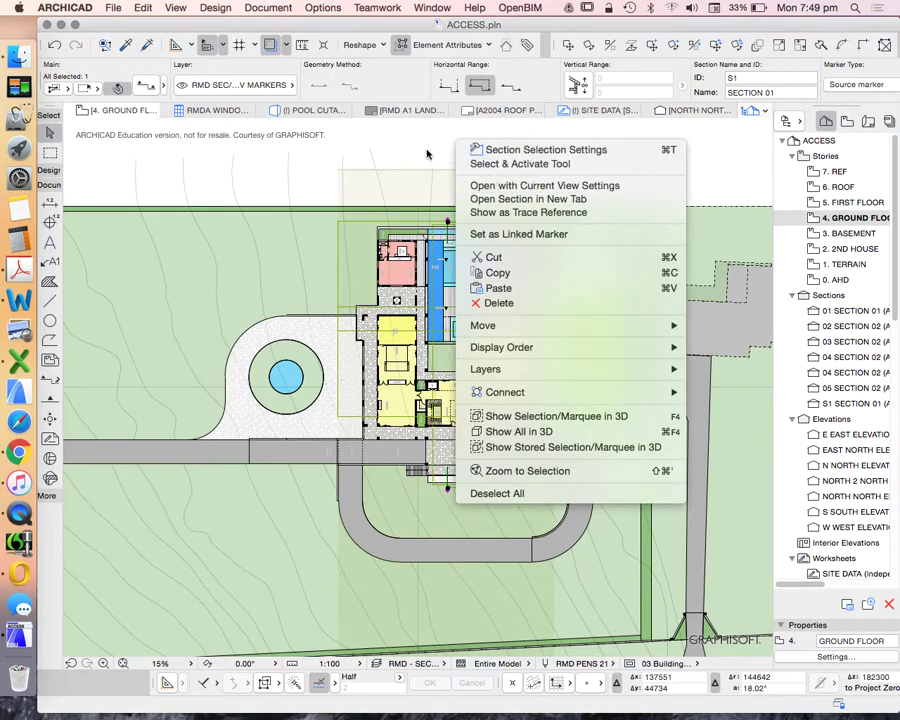
key("Escape")
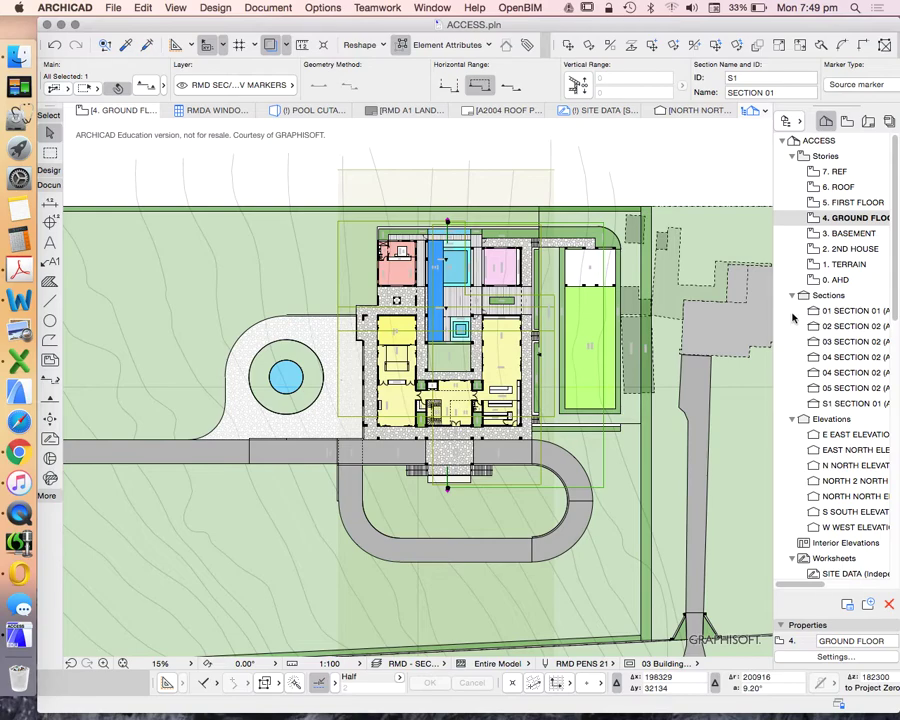
scroll(447, 222, "up", 5)
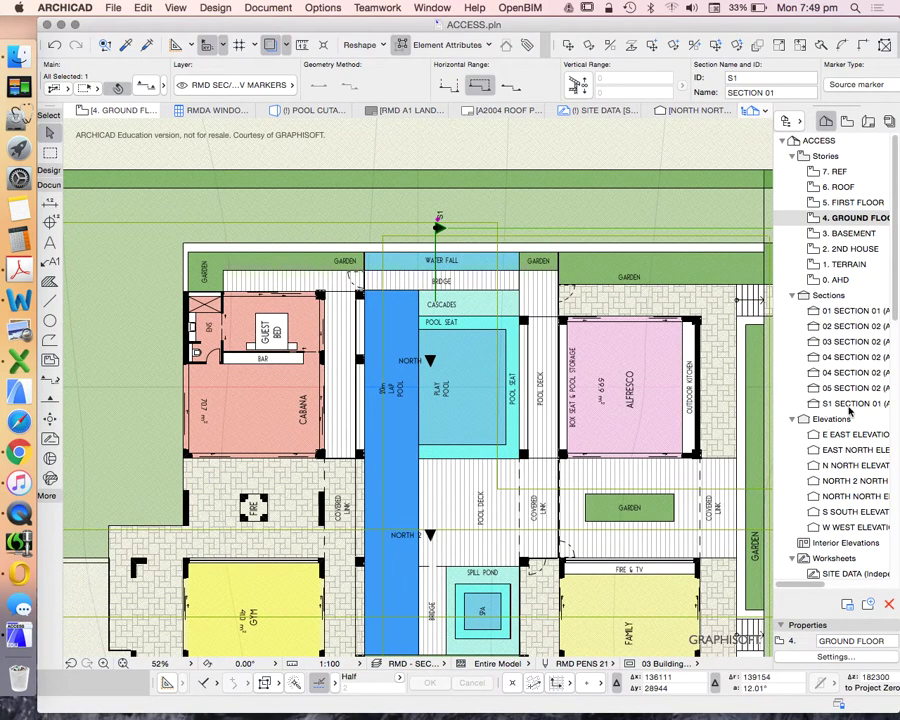
- Open the S1 SECTION 01 view from the Navigator, zoom around it, and select the terrain
left_click(851, 404)
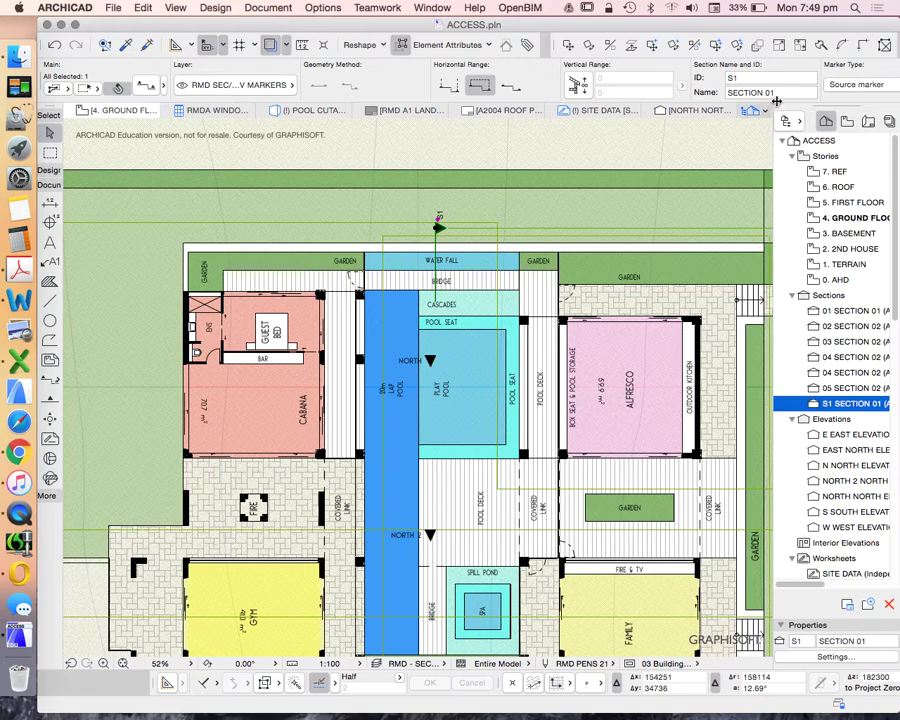
double_click(838, 404)
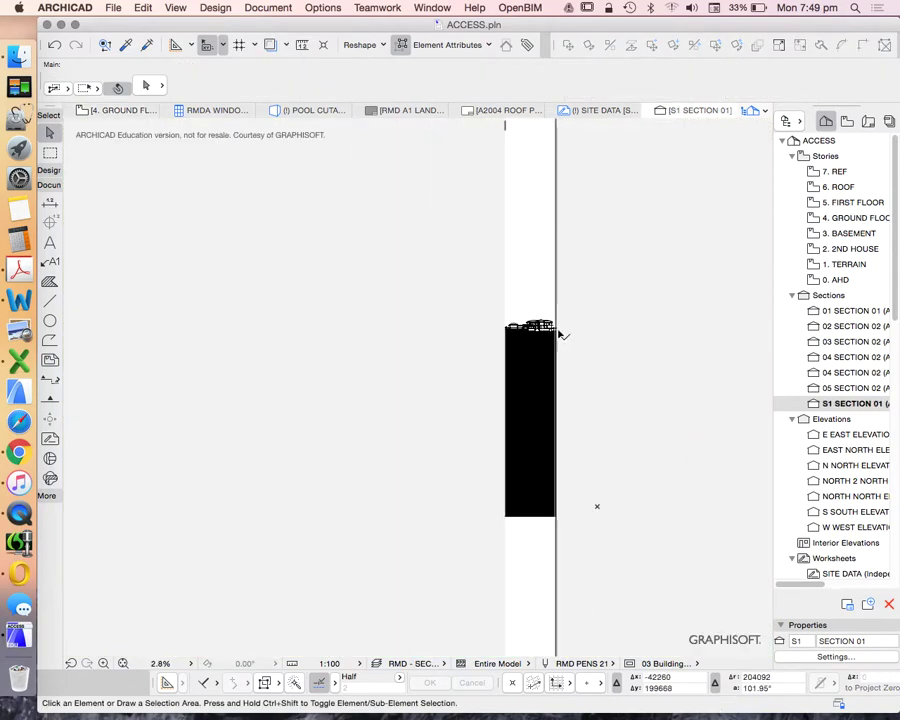
scroll(530, 310, "up", 10)
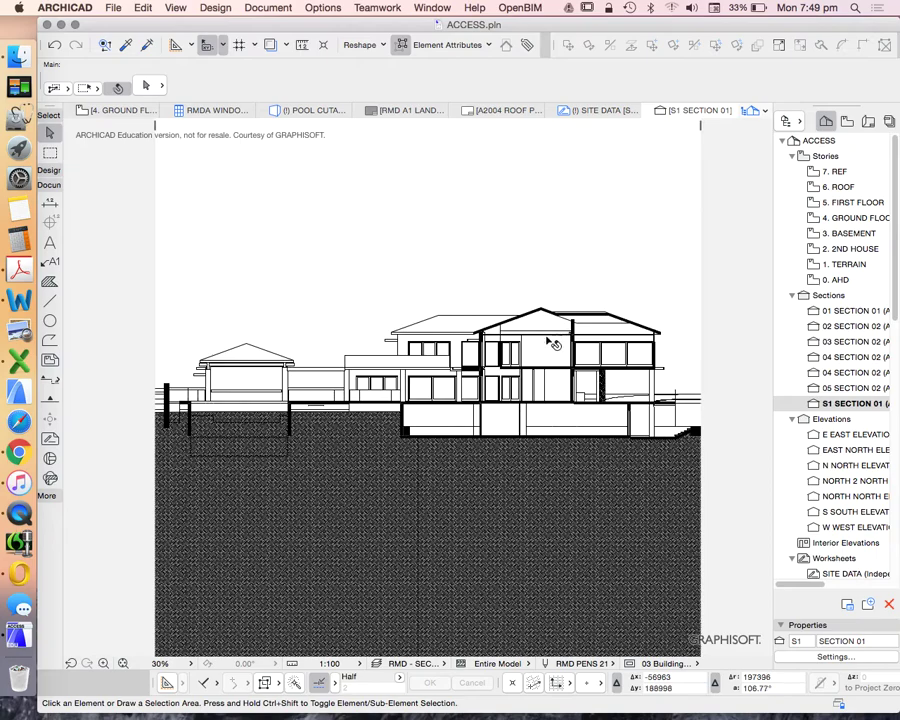
scroll(537, 372, "up", 2)
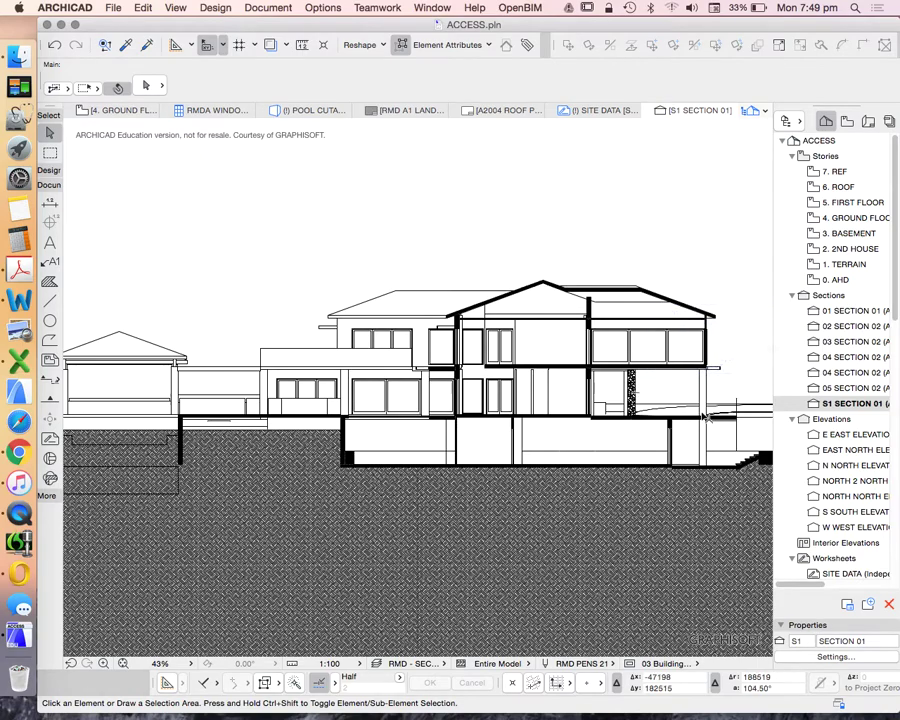
scroll(711, 342, "up", 5)
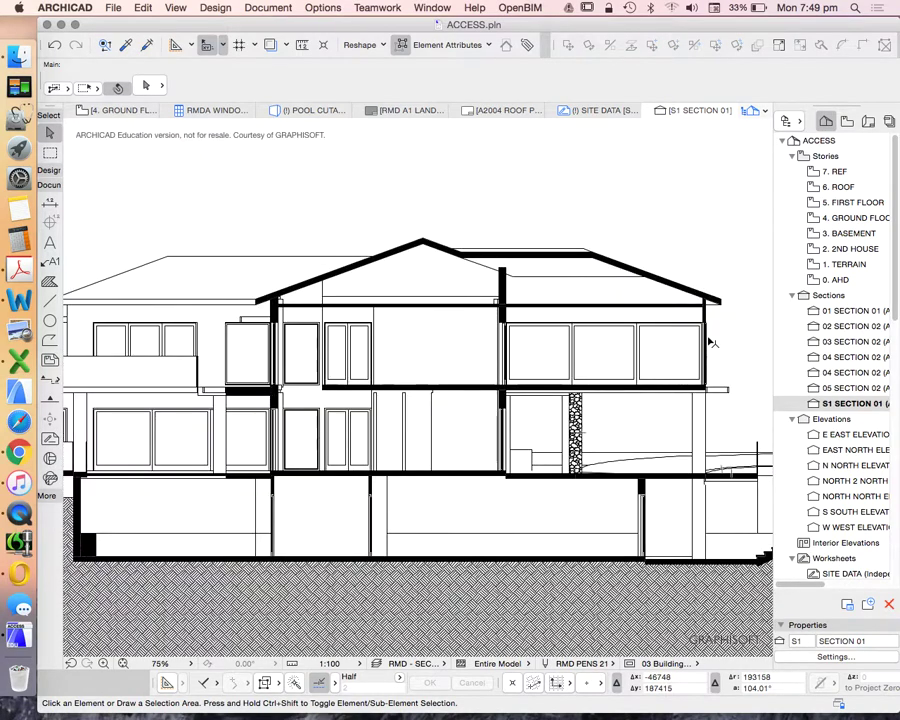
scroll(720, 321, "down", 3)
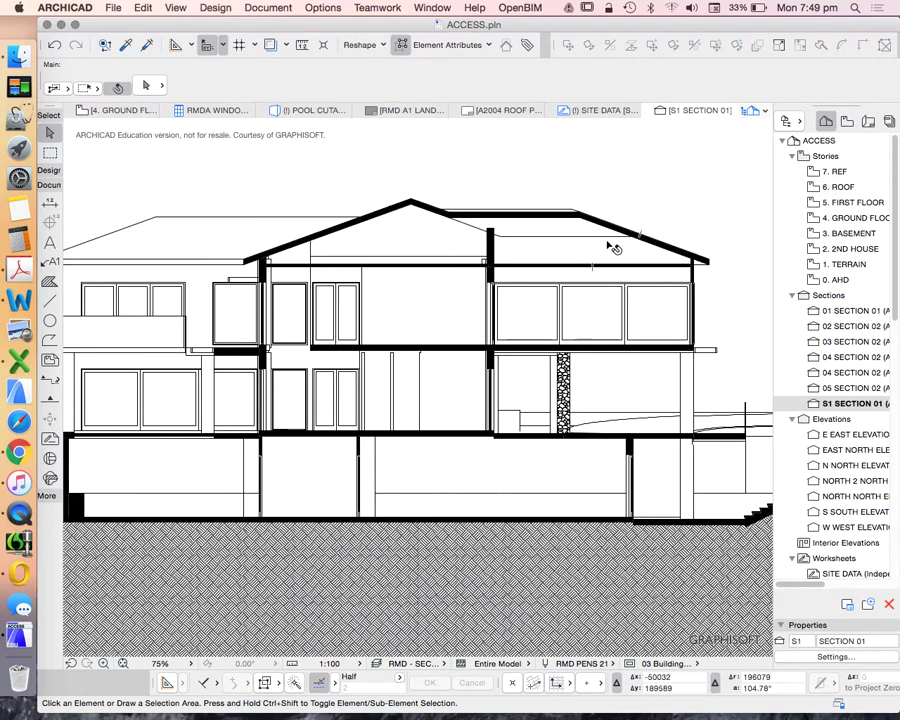
scroll(676, 264, "down", 5)
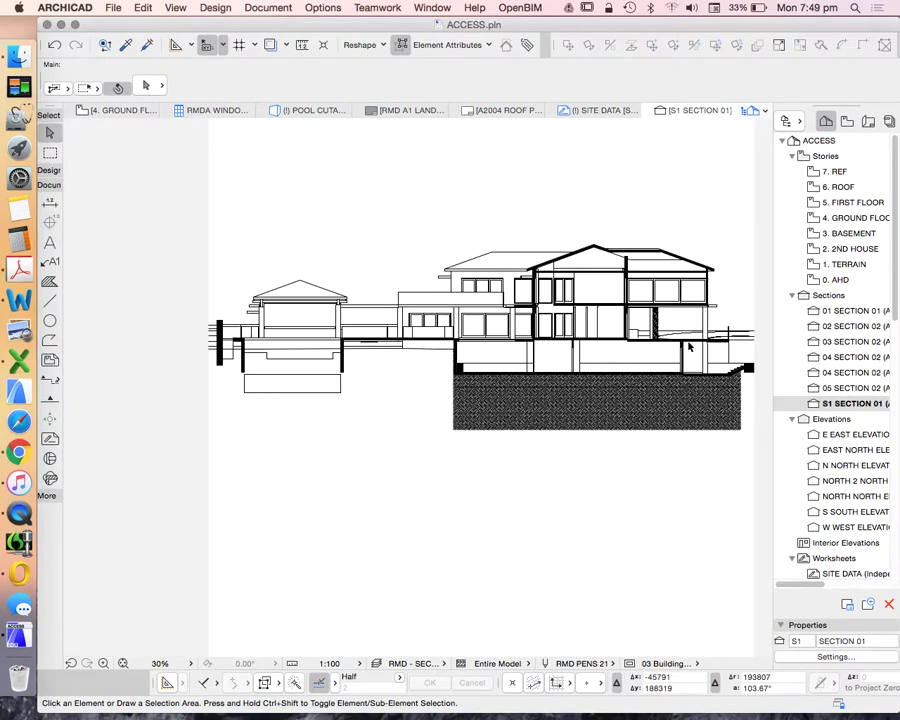
scroll(287, 320, "up", 5)
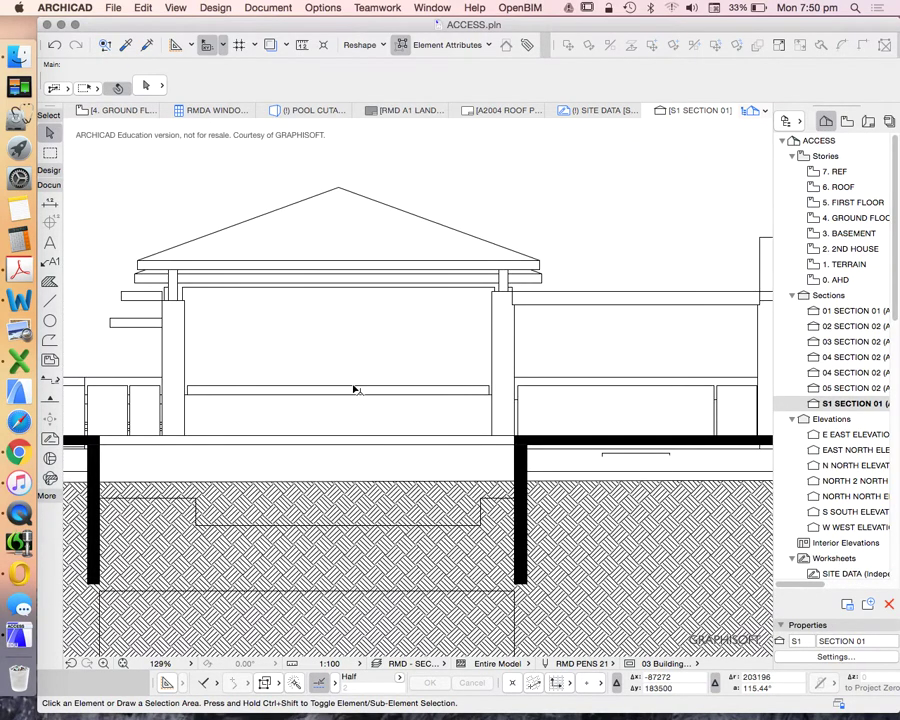
left_click(347, 488)
scroll(230, 338, "down", 5)
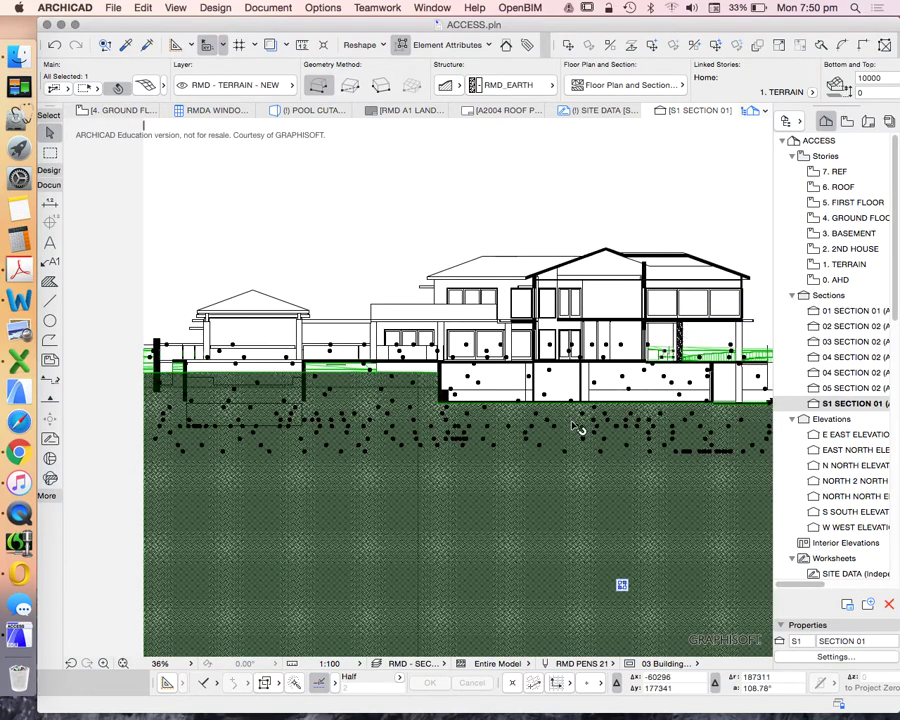
left_click(440, 204)
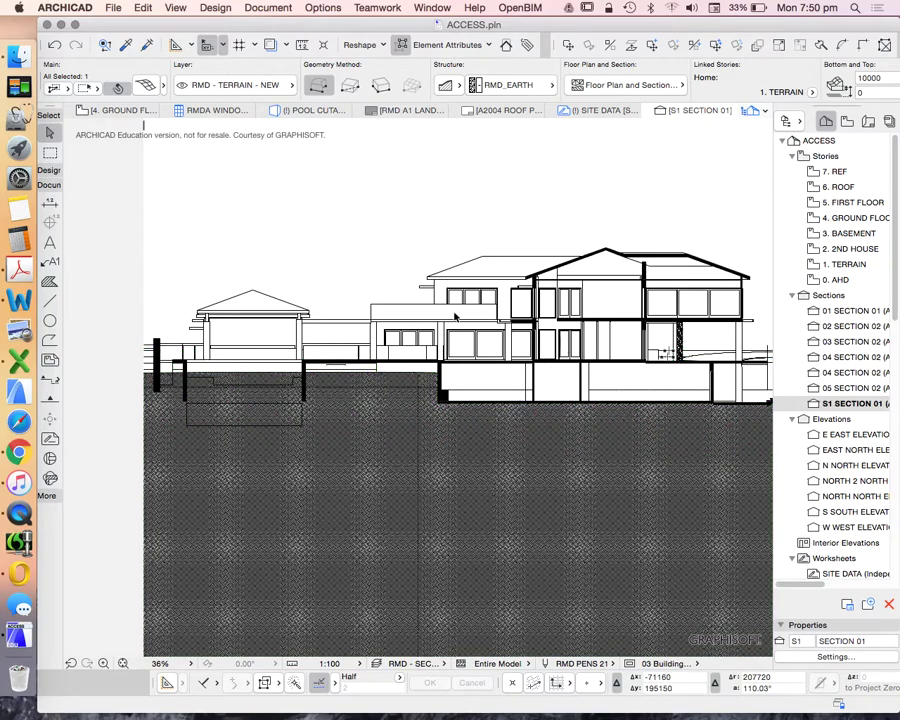
left_click(471, 452)
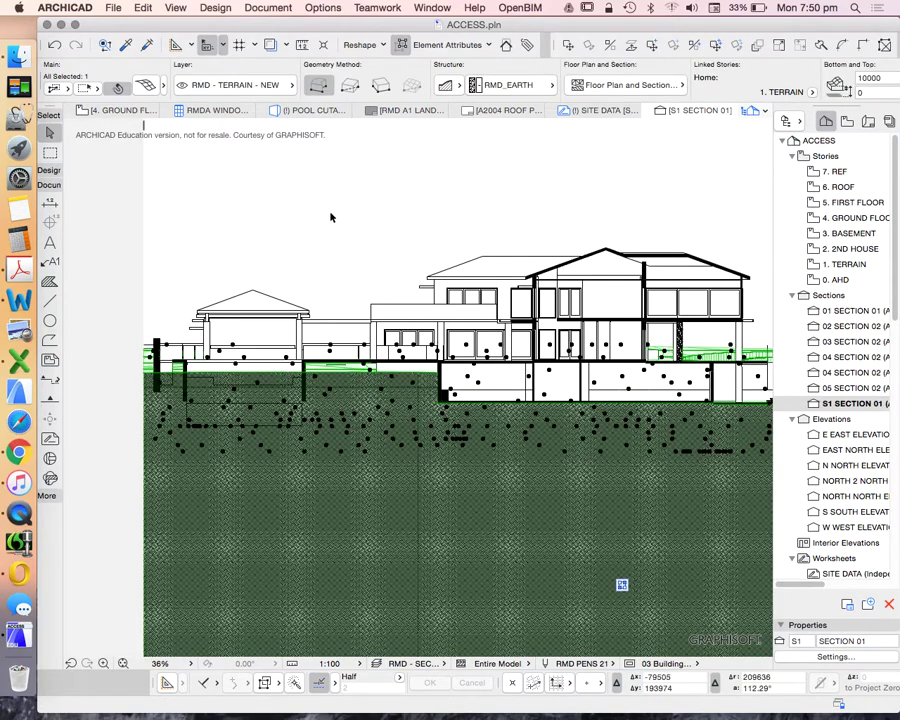
left_click(375, 186)
scroll(402, 348, "up", 10)
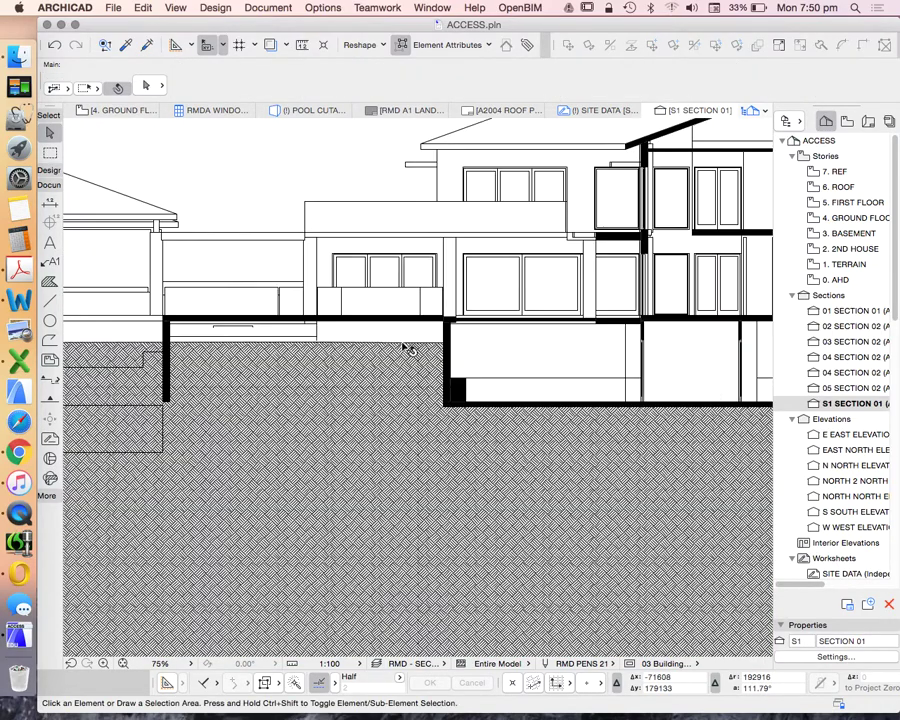
left_click(382, 352)
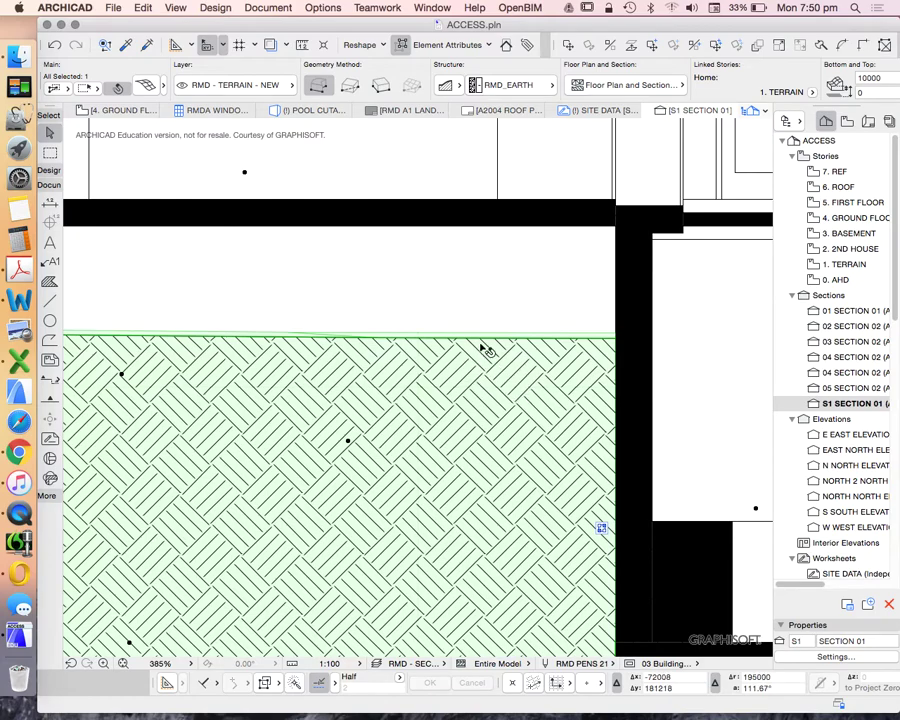
scroll(446, 333, "down", 5)
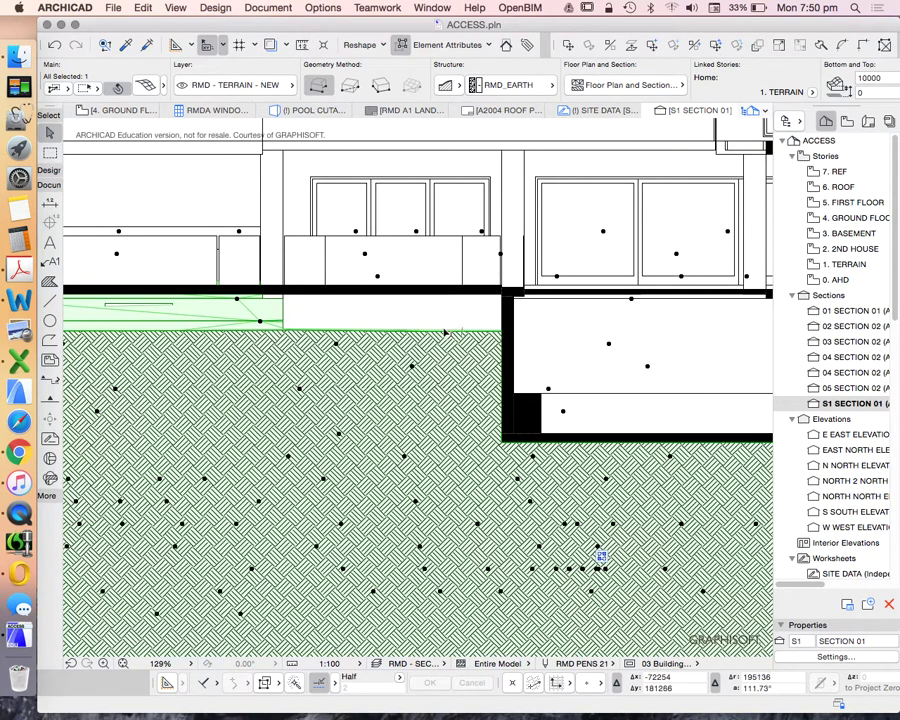
key("Escape")
scroll(366, 400, "down", 5)
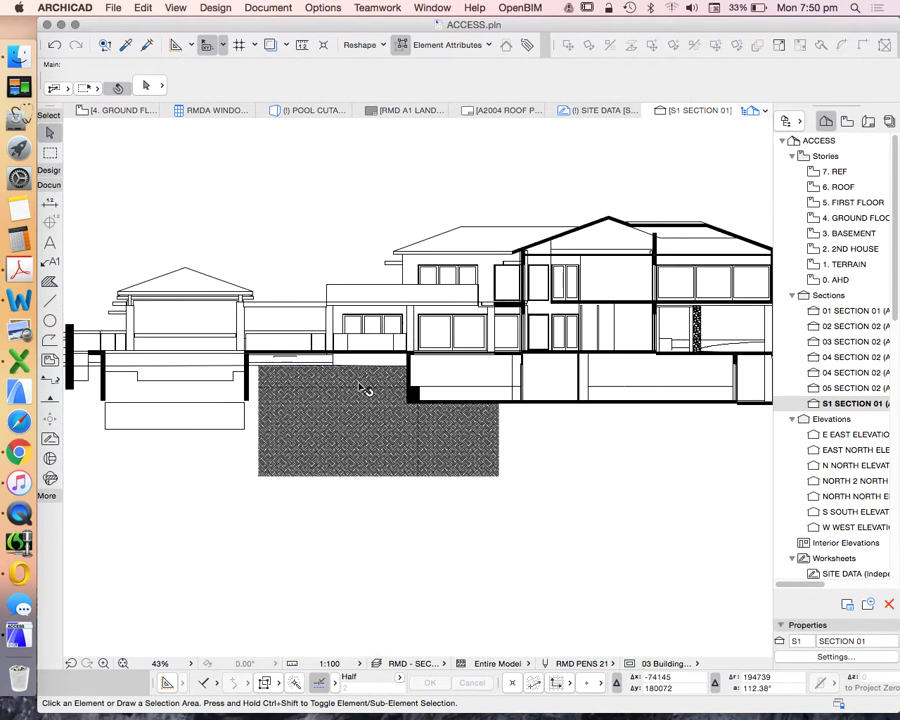
scroll(544, 352, "down", 2)
scroll(626, 340, "up", 6)
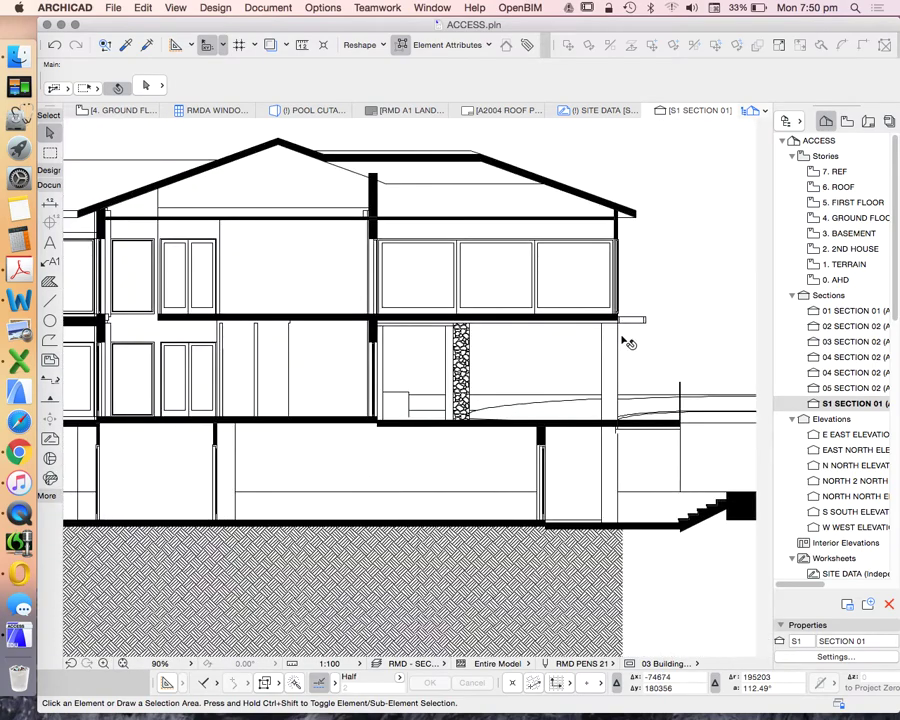
scroll(479, 355, "up", 6)
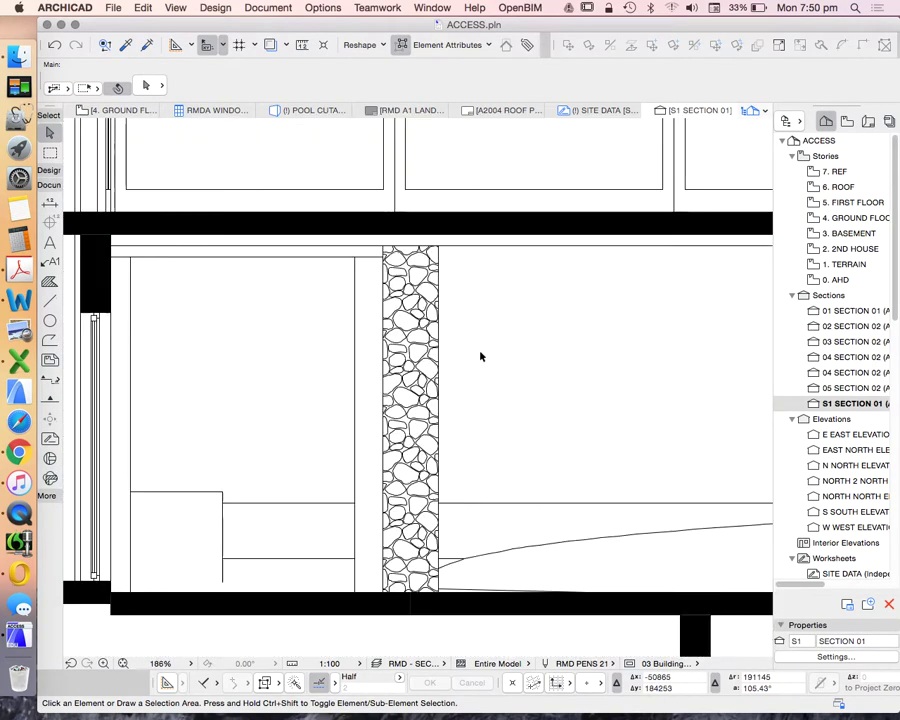
left_click(413, 292)
scroll(440, 350, "down", 1)
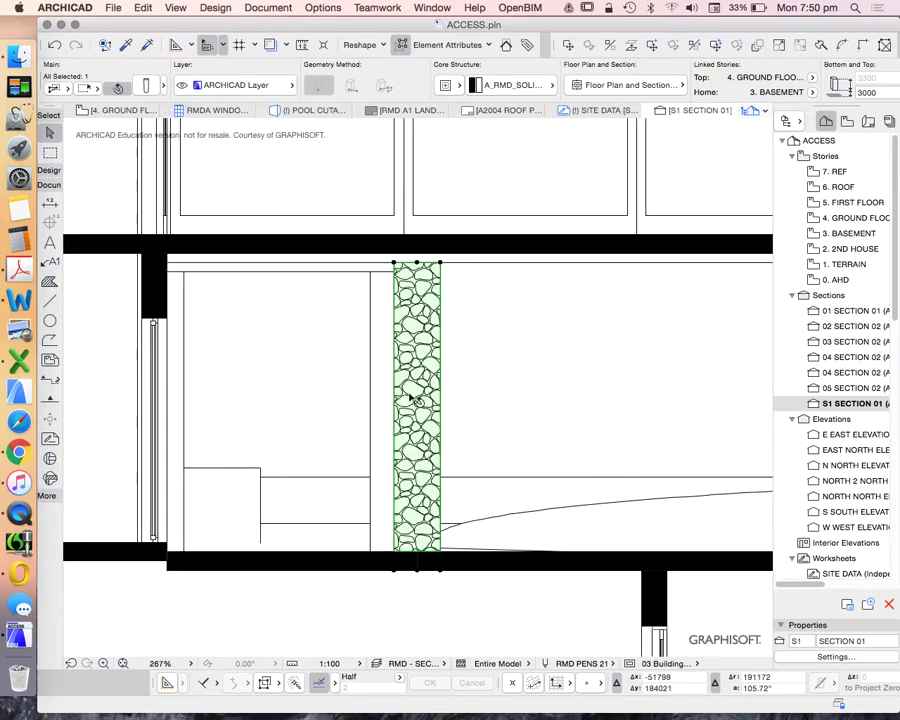
scroll(430, 345, "down", 3)
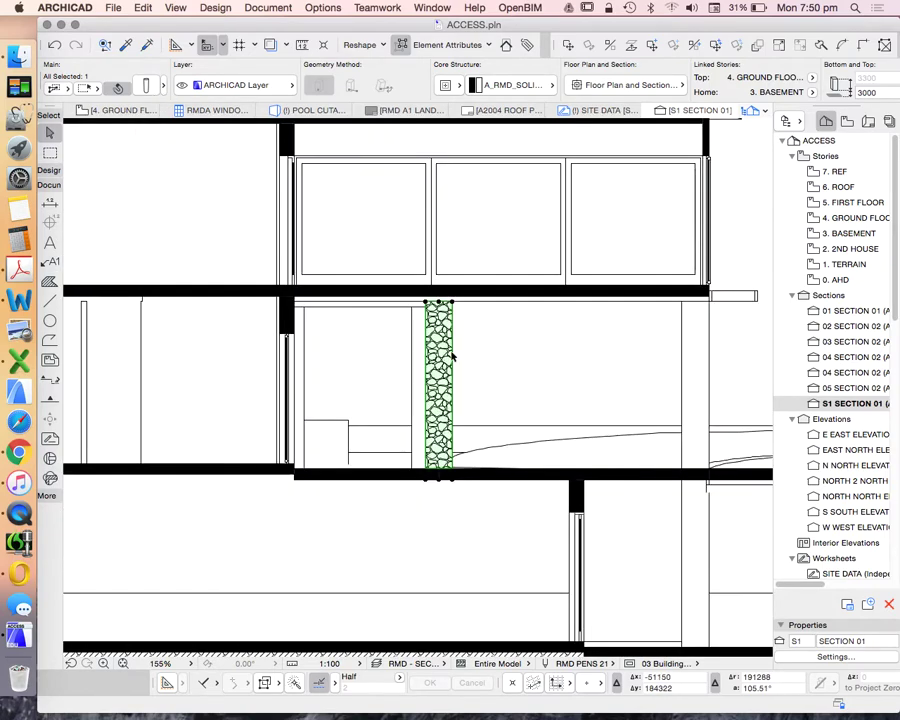
scroll(288, 320, "up", 3)
left_click(292, 307)
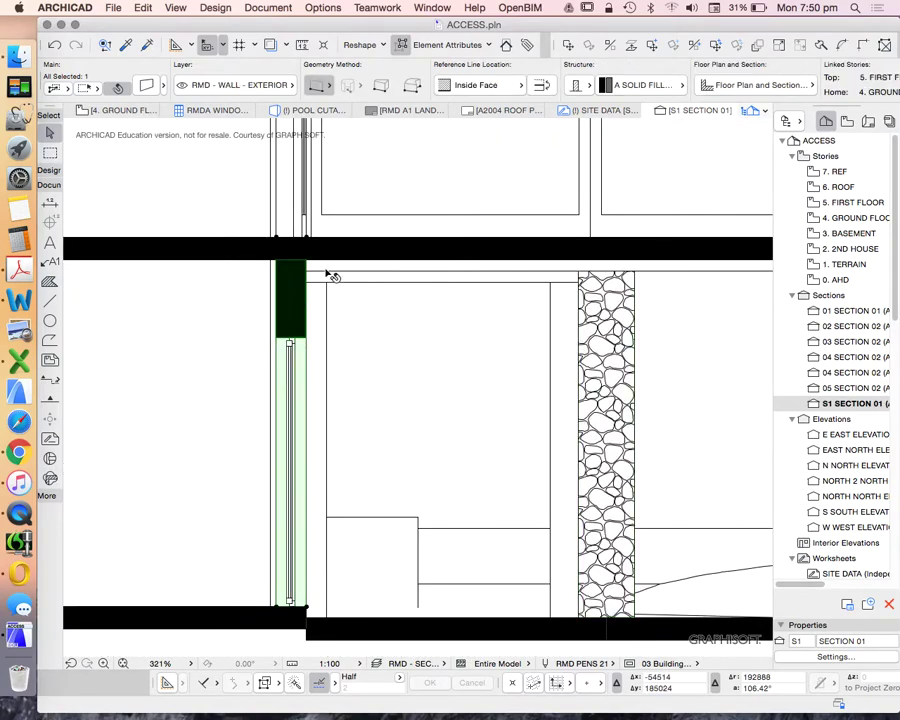
left_click(360, 256)
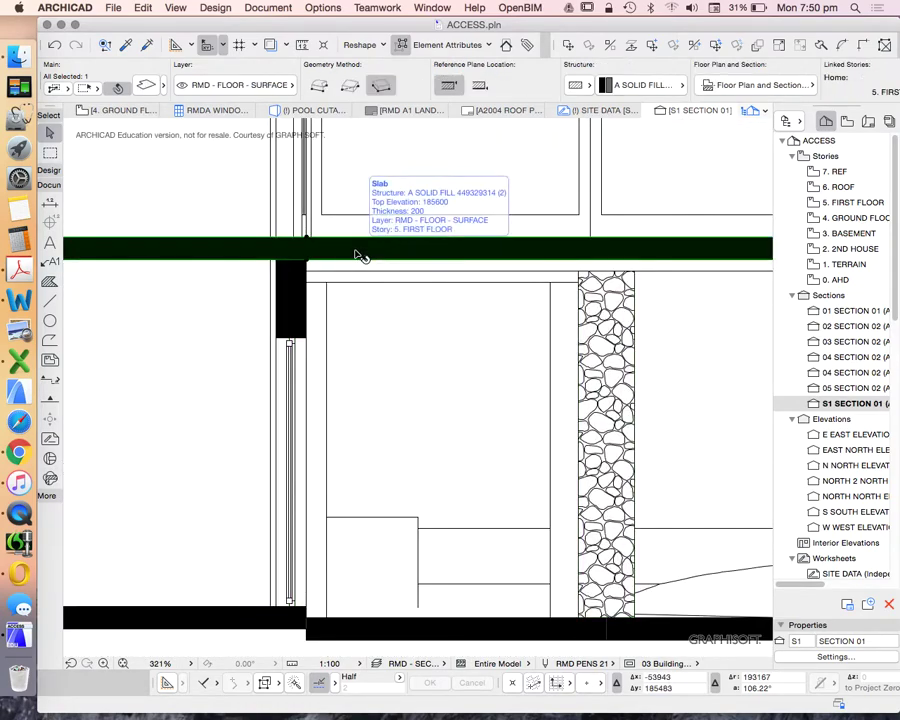
left_click(296, 306)
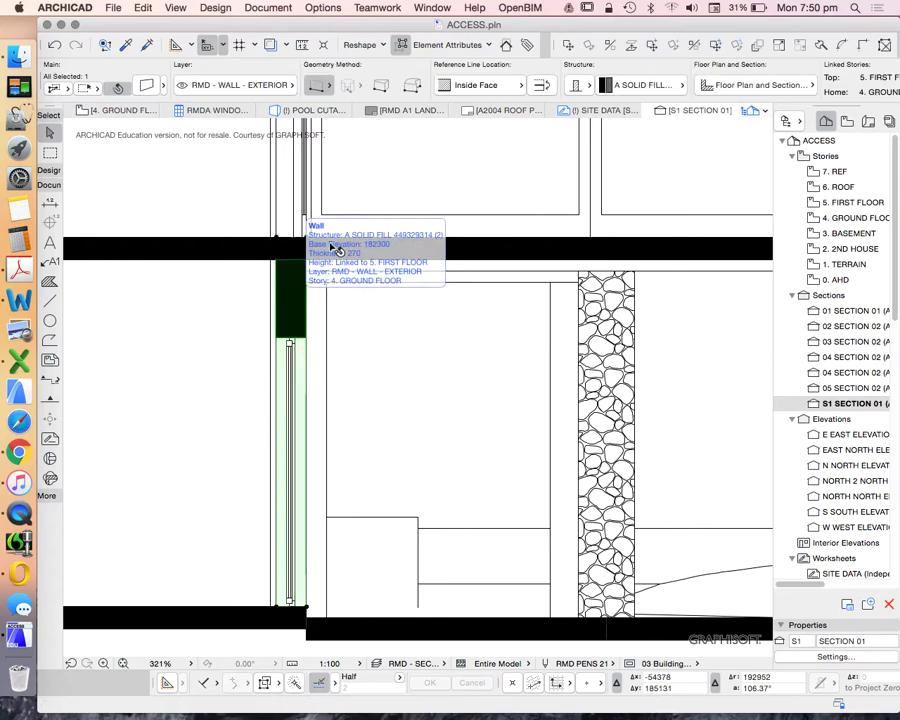
left_click(362, 253)
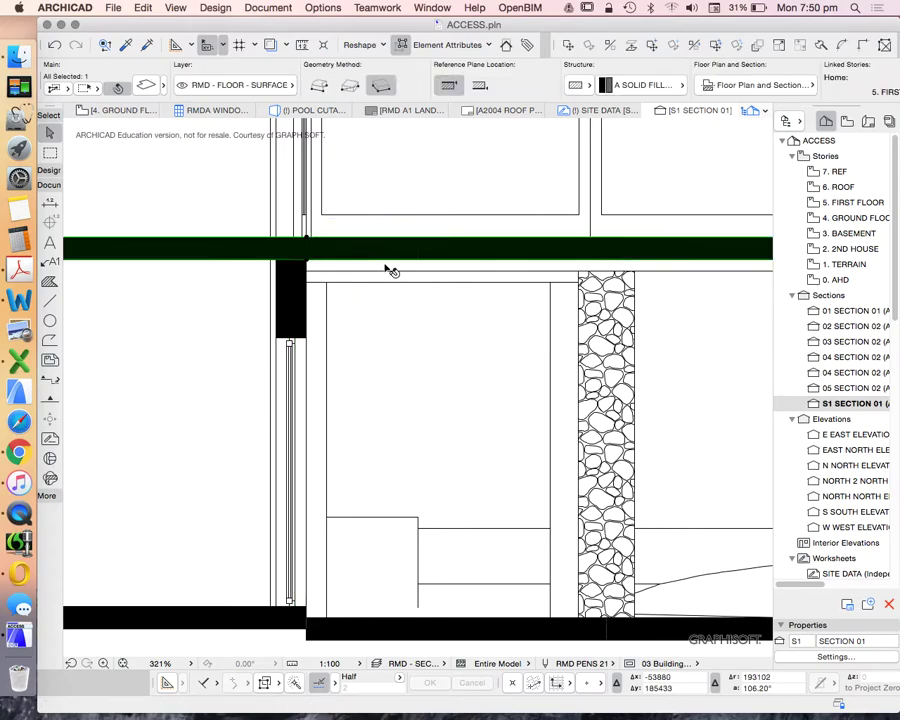
scroll(472, 305, "down", 10)
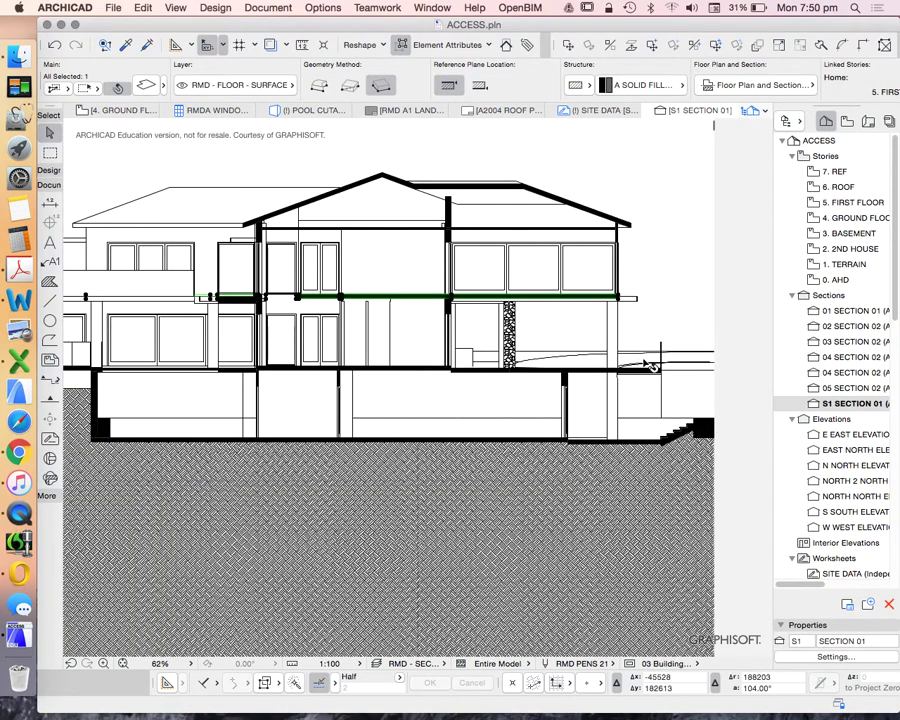
scroll(650, 366, "down", 3)
key("Escape")
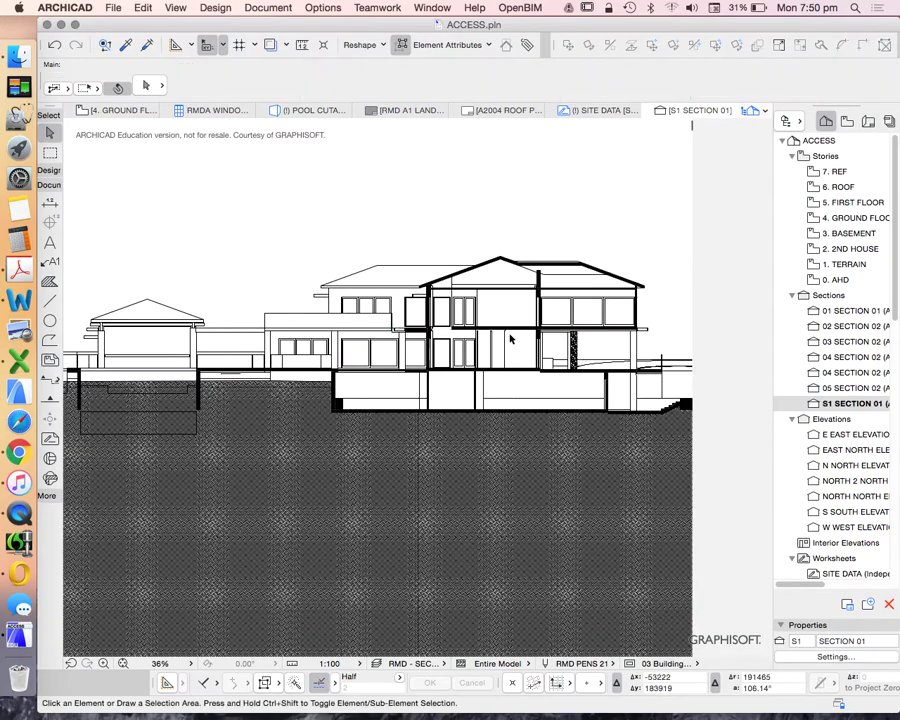
scroll(490, 335, "up", 6)
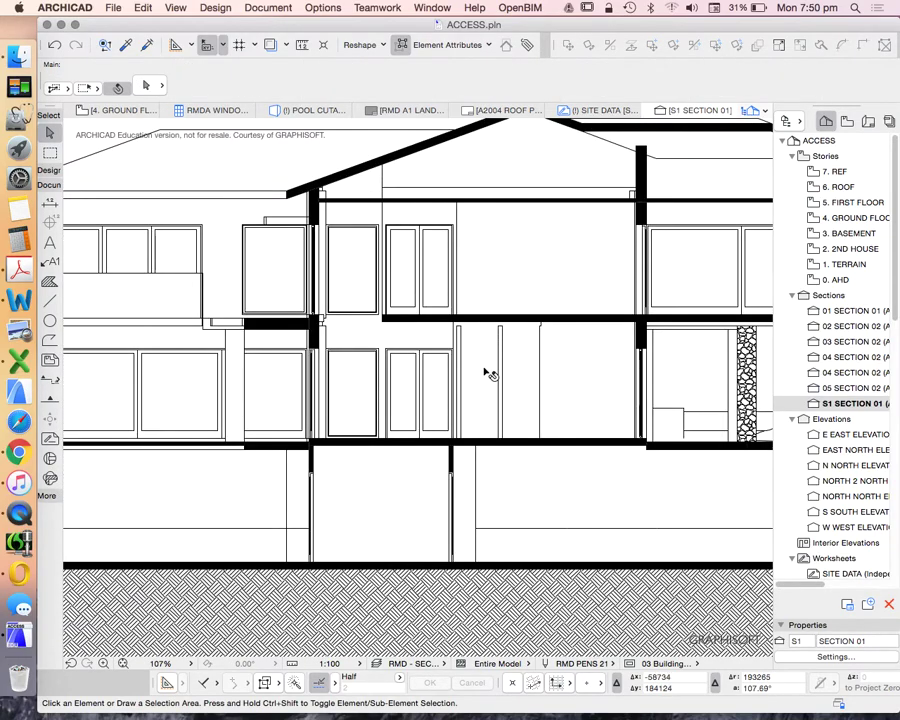
scroll(470, 368, "down", 3)
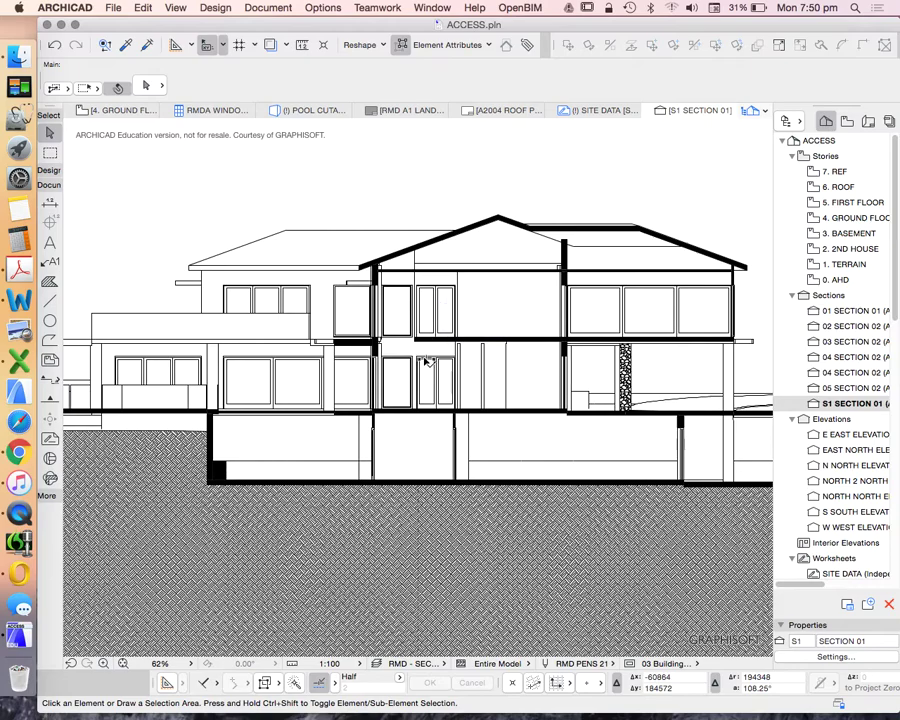
scroll(428, 362, "down", 4)
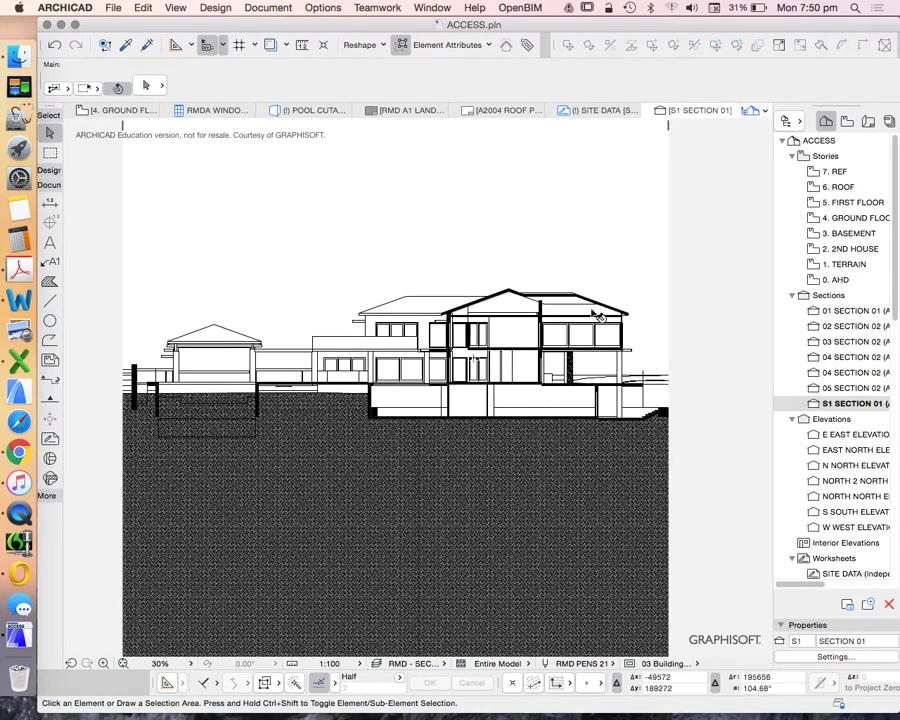
left_click(590, 332)
right_click(591, 314)
left_click(570, 334)
scroll(568, 333, "up", 1)
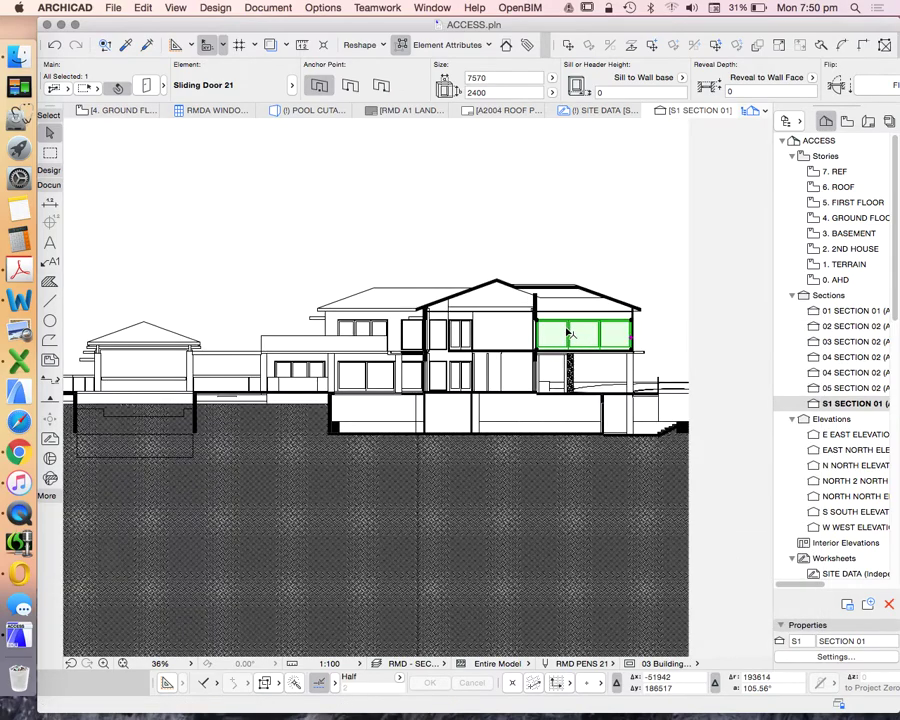
scroll(568, 333, "up", 3)
left_click(370, 348)
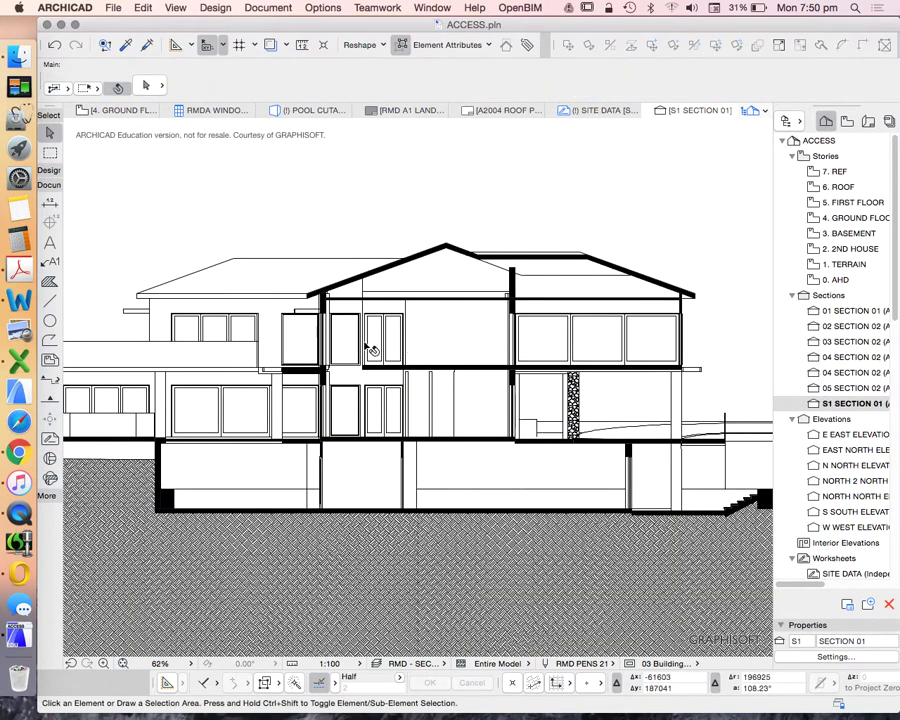
scroll(585, 382, "down", 2)
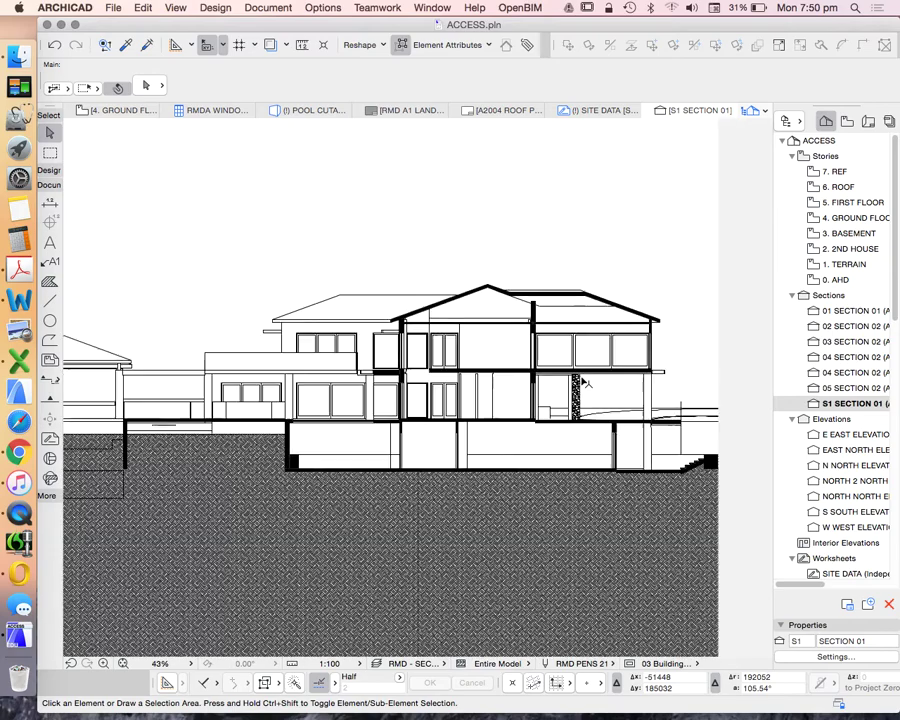
scroll(585, 382, "down", 1)
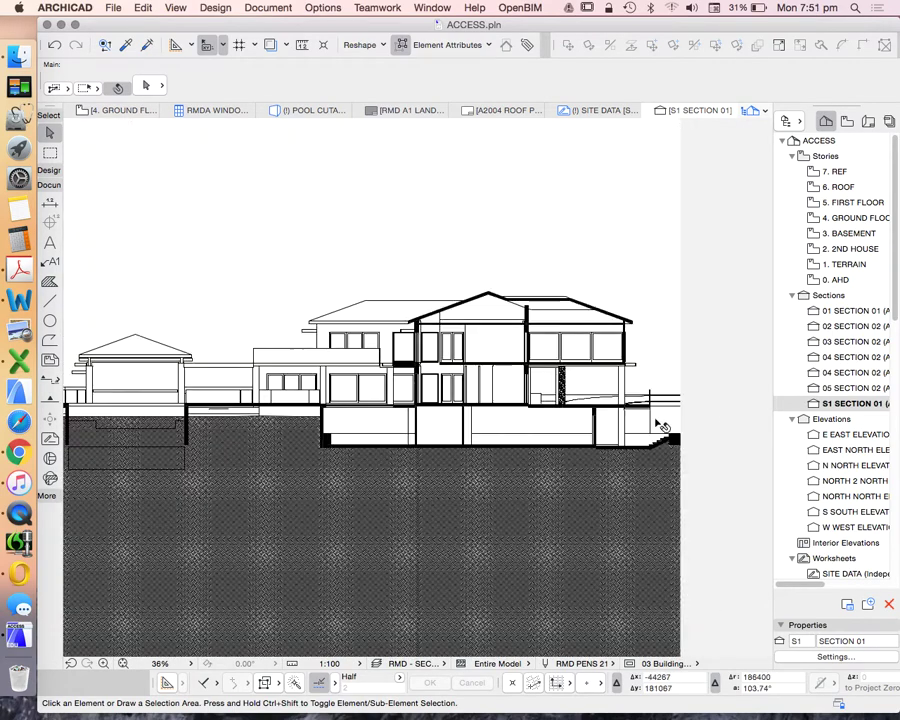
scroll(662, 426, "up", 2)
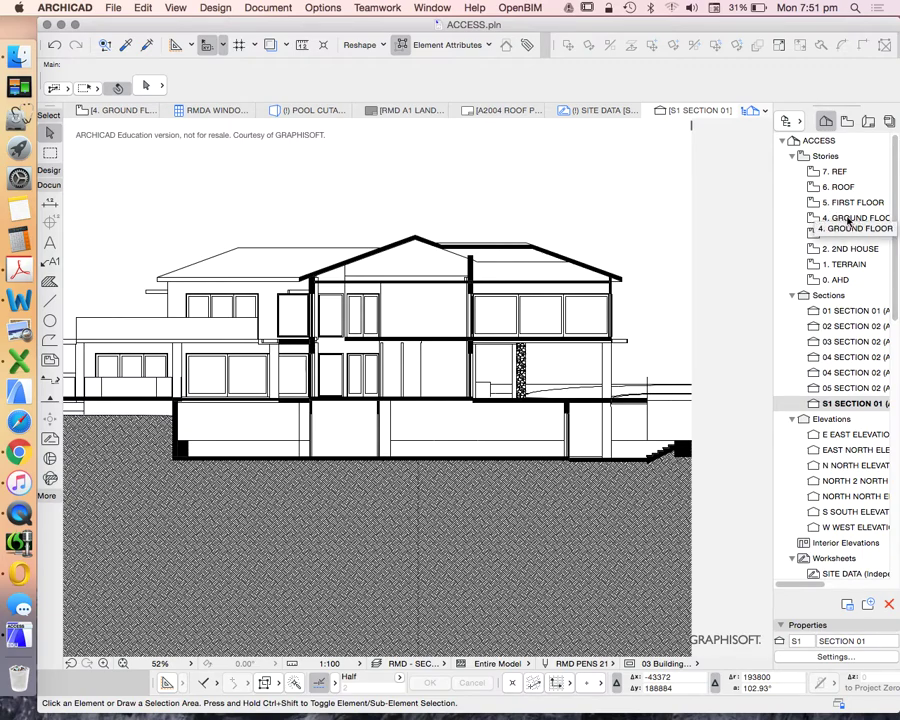
- On the 4. GROUND FLOOR plan, select the S1 marker and open its Section Selection Settings
double_click(848, 218)
left_click(456, 235)
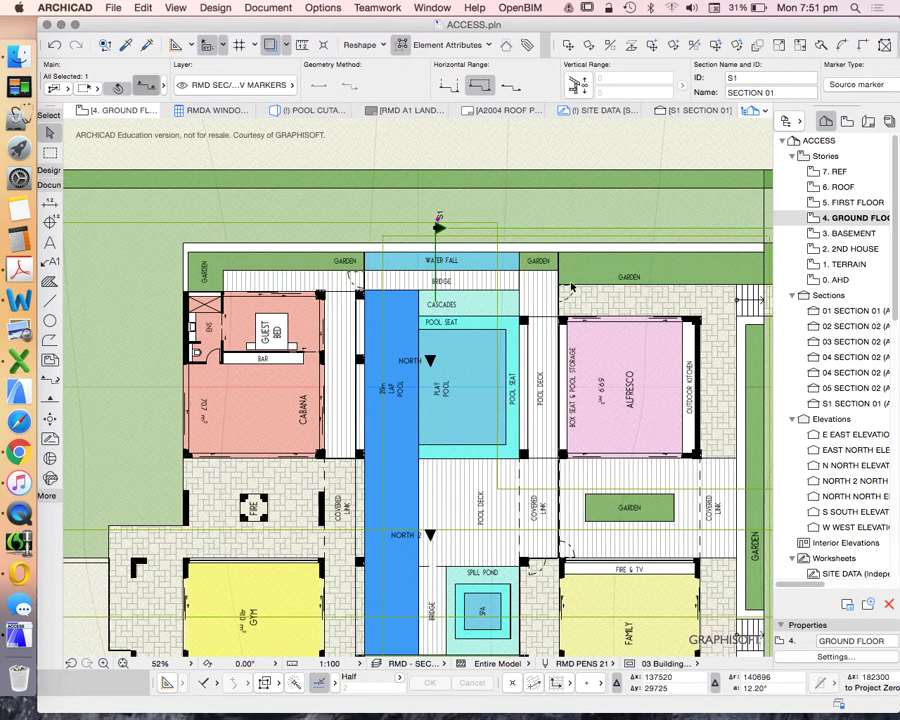
key("super+t")
left_click_drag(597, 679, 540, 486)
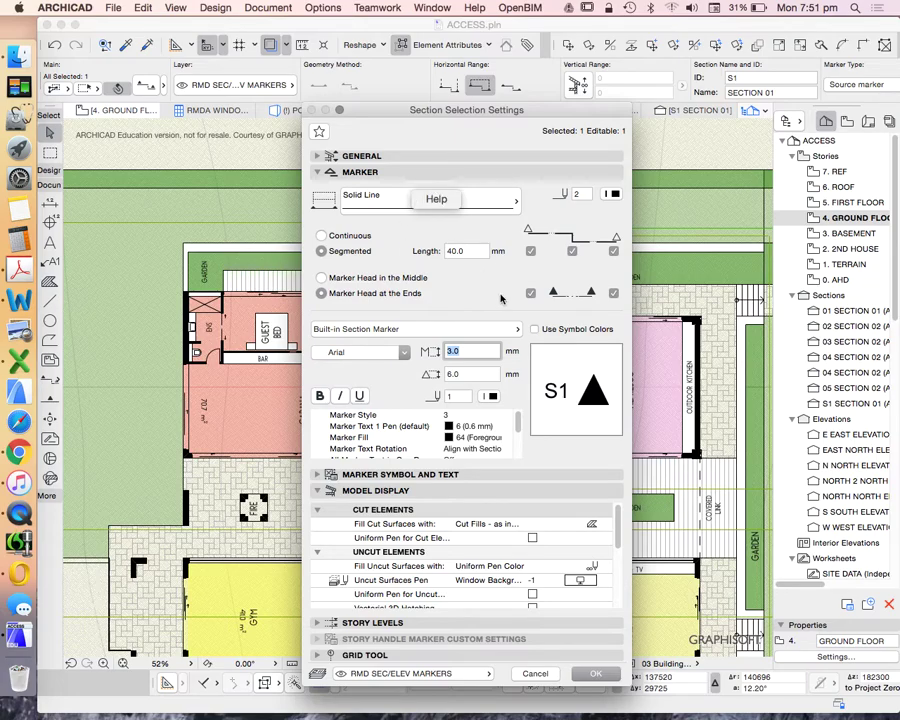
- Apply S1's settings with a Zero Depth horizontal range and right-click its marker to reopen the section
left_click(360, 172)
left_click(360, 156)
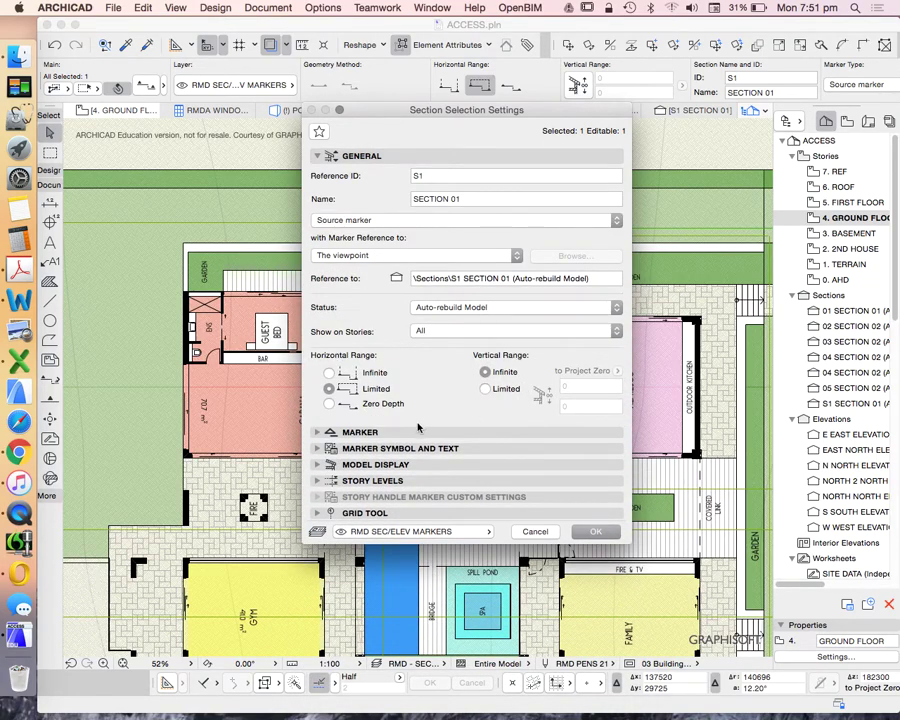
left_click(597, 532)
scroll(438, 229, "down", 2)
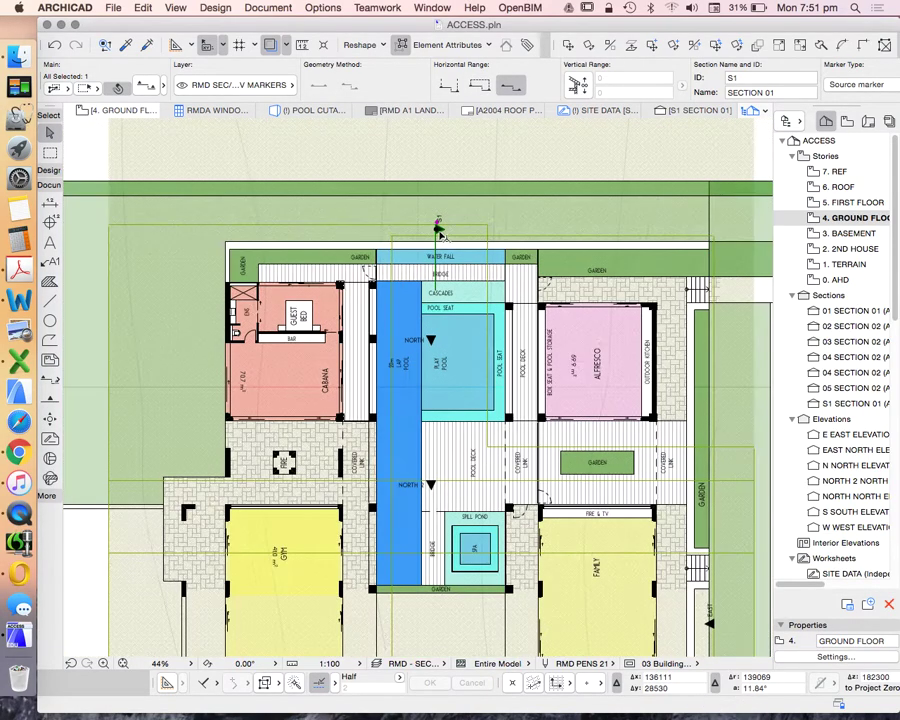
scroll(438, 229, "down", 5)
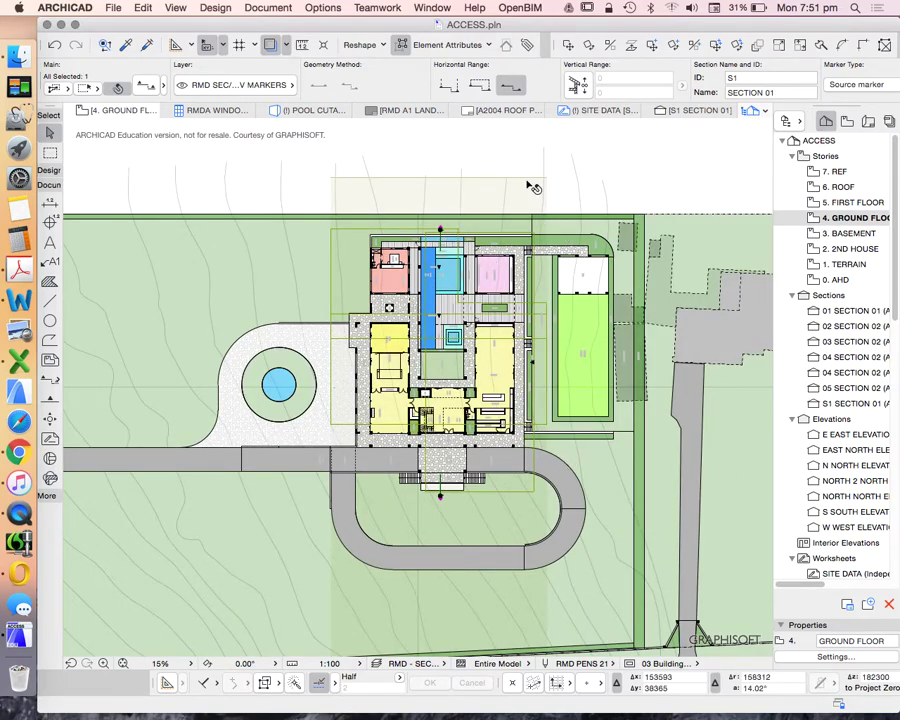
right_click(490, 137)
- Open Section S1 with the current view settings and zoom around its distant parts
left_click(535, 186)
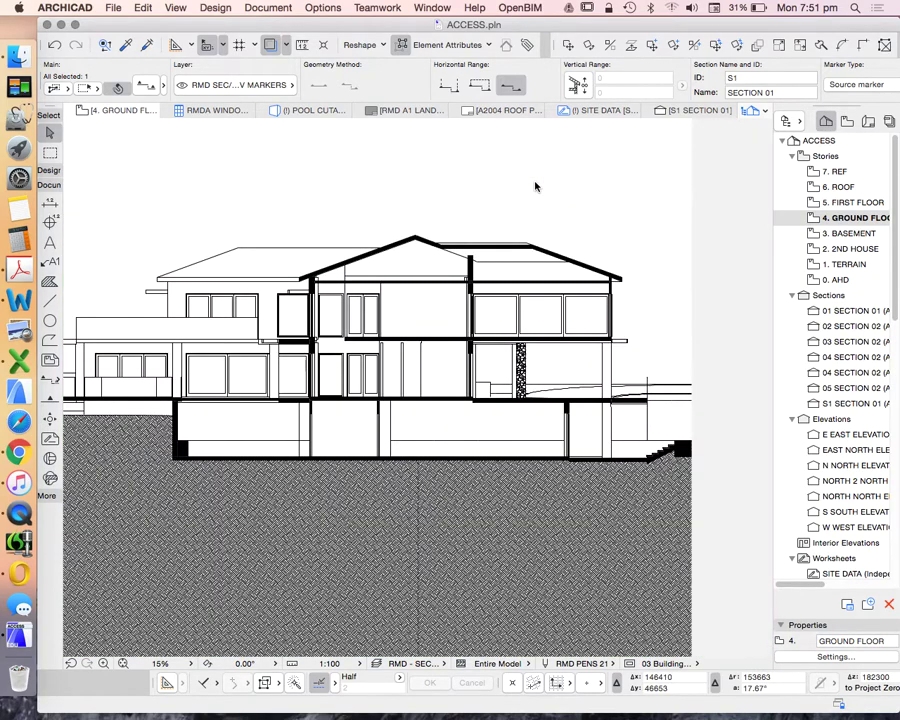
scroll(504, 352, "down", 3)
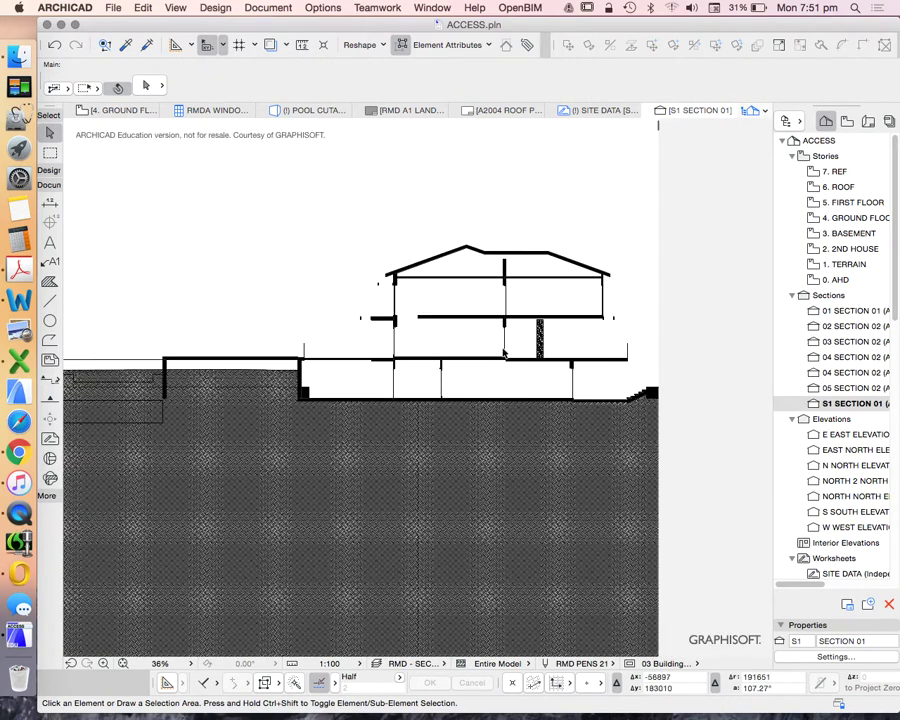
scroll(504, 352, "down", 2)
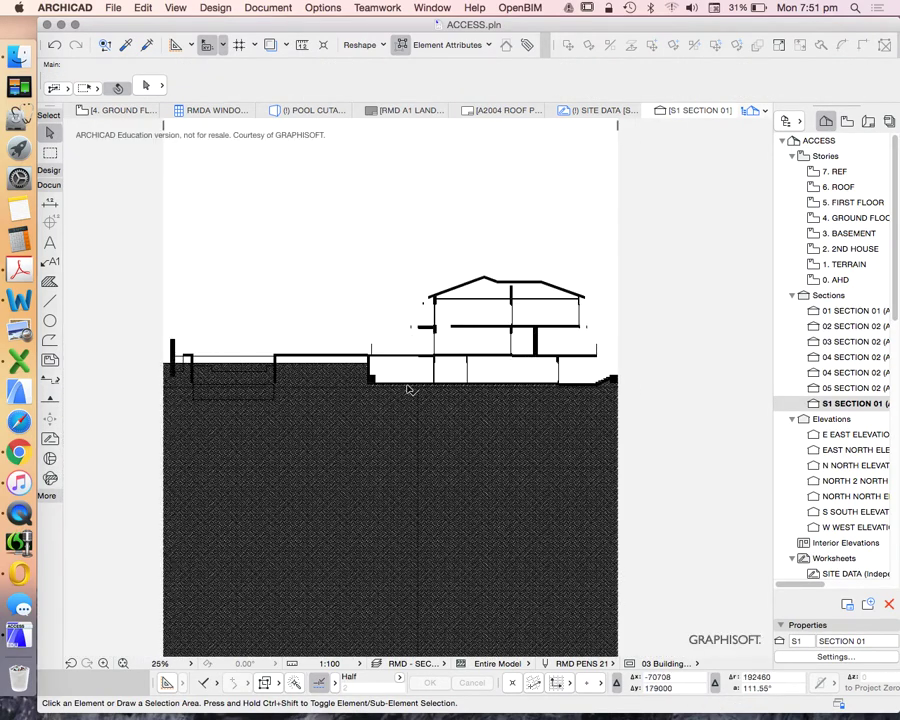
scroll(585, 358, "up", 2)
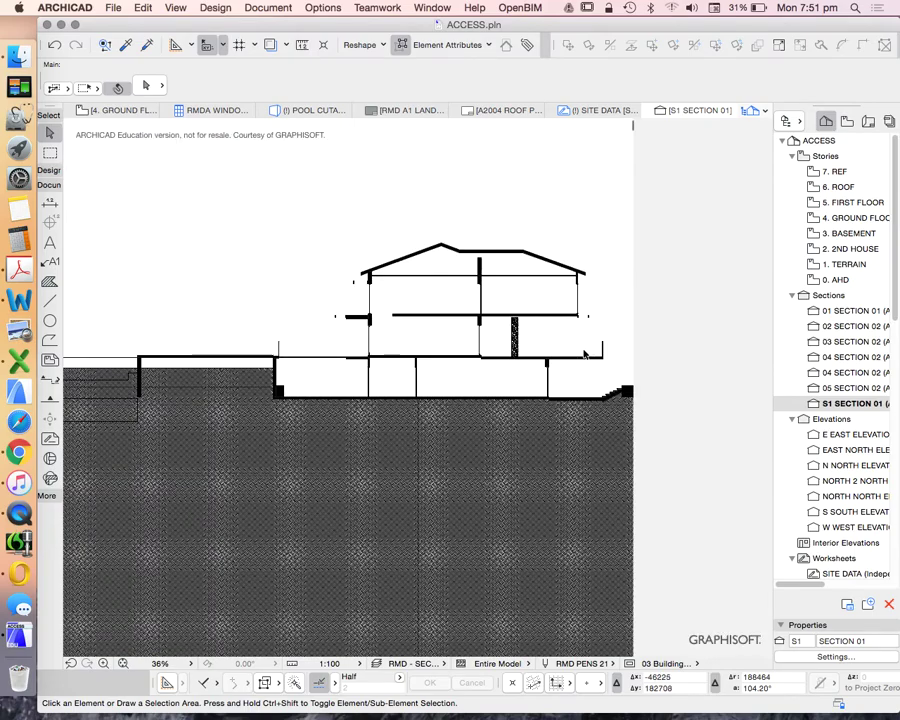
scroll(599, 332, "up", 4)
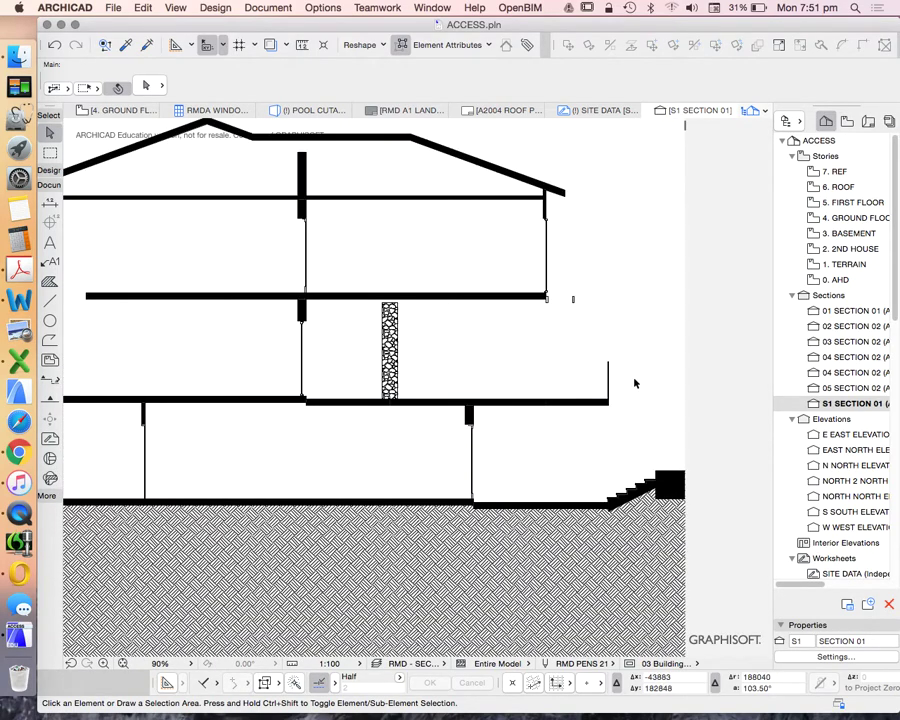
scroll(634, 383, "down", 3)
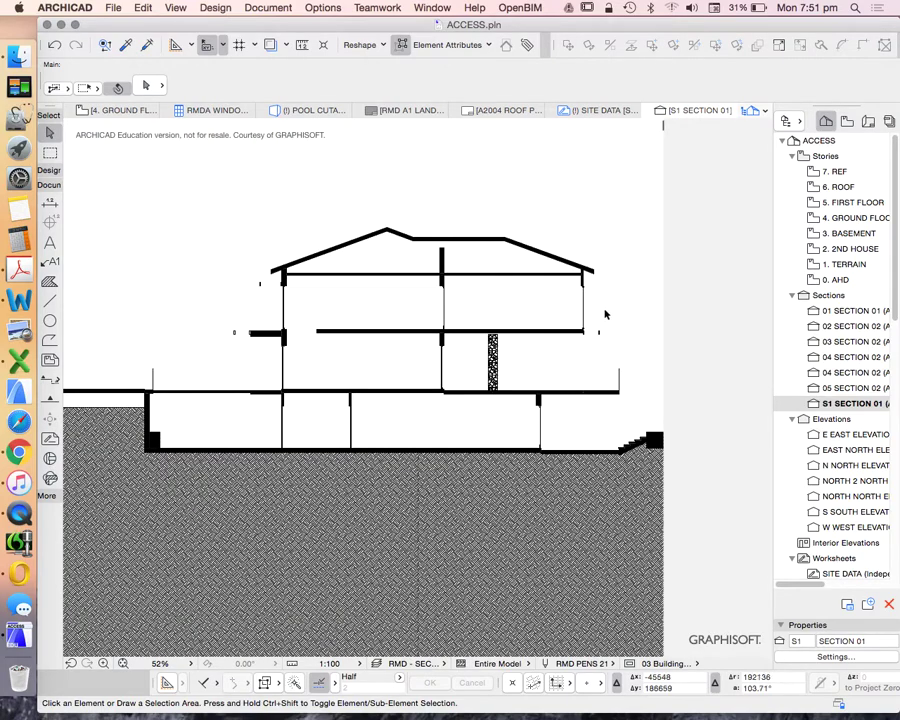
scroll(604, 314, "up", 7)
- Inspect the small element beside the floor slab, then return to the 4. GROUND FLOOR plan
left_click(517, 364)
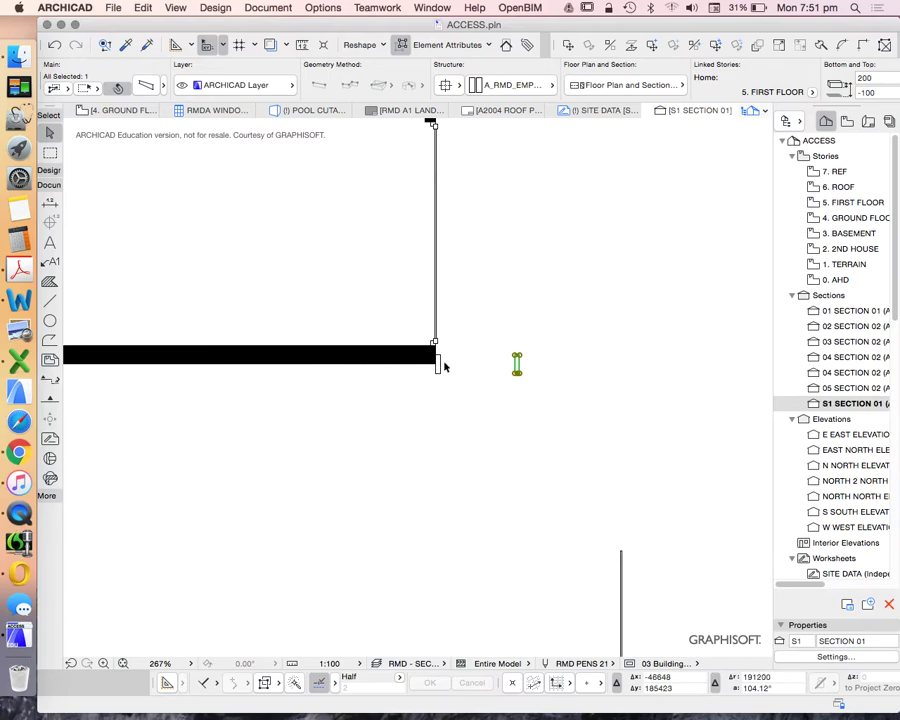
scroll(442, 366, "down", 3)
scroll(448, 373, "up", 5)
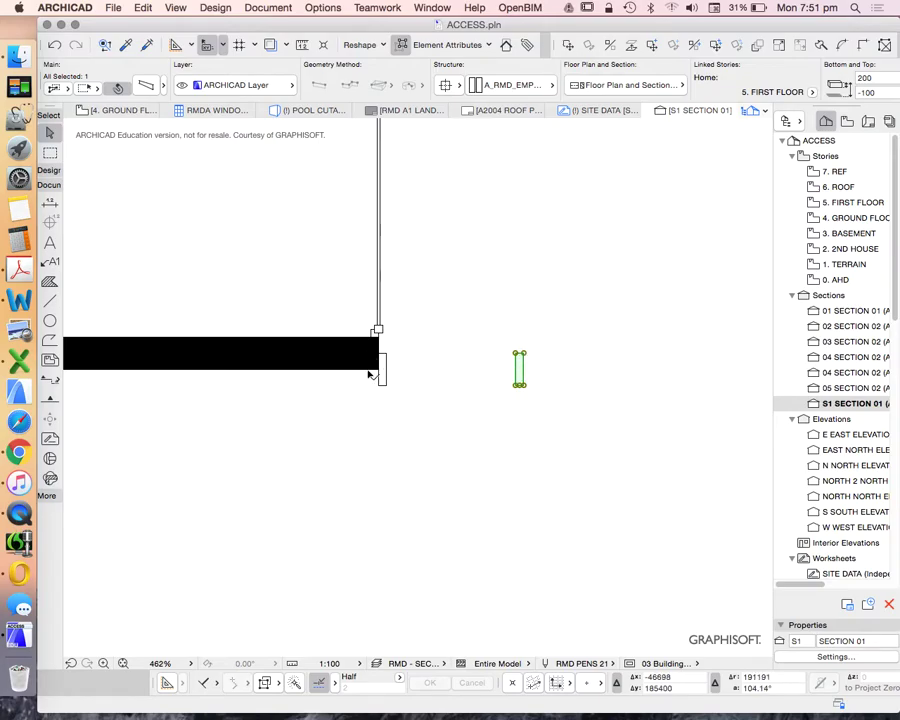
left_click(573, 366)
scroll(580, 364, "down", 9)
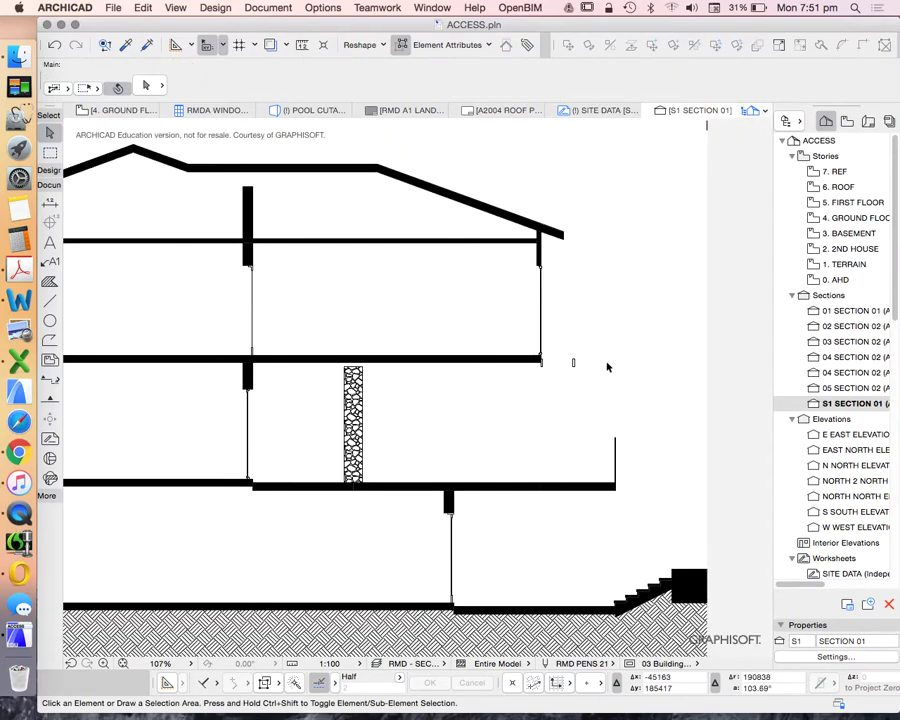
scroll(648, 364, "down", 5)
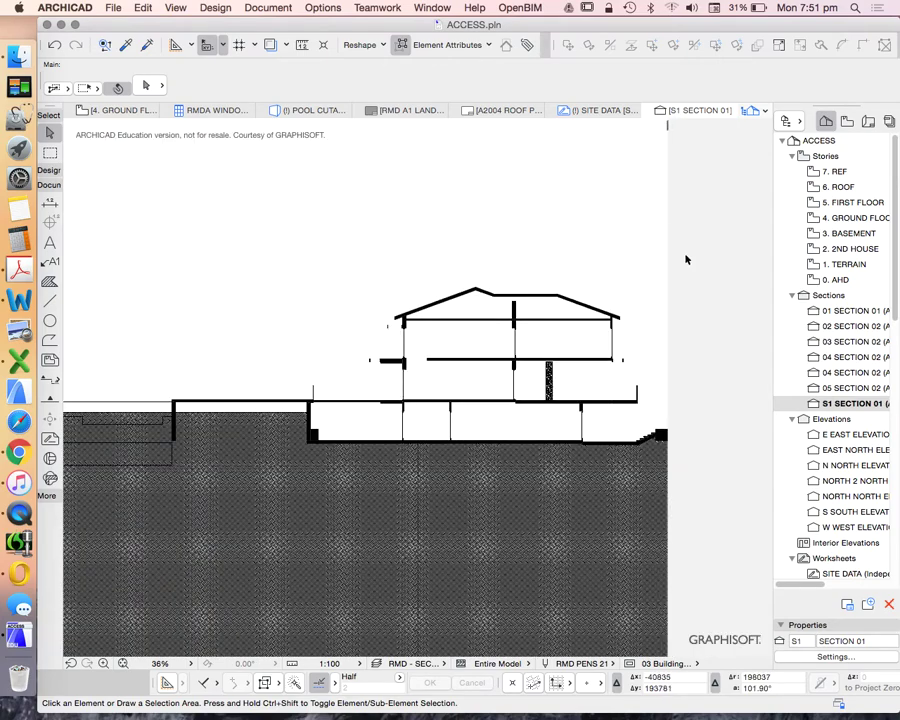
double_click(852, 218)
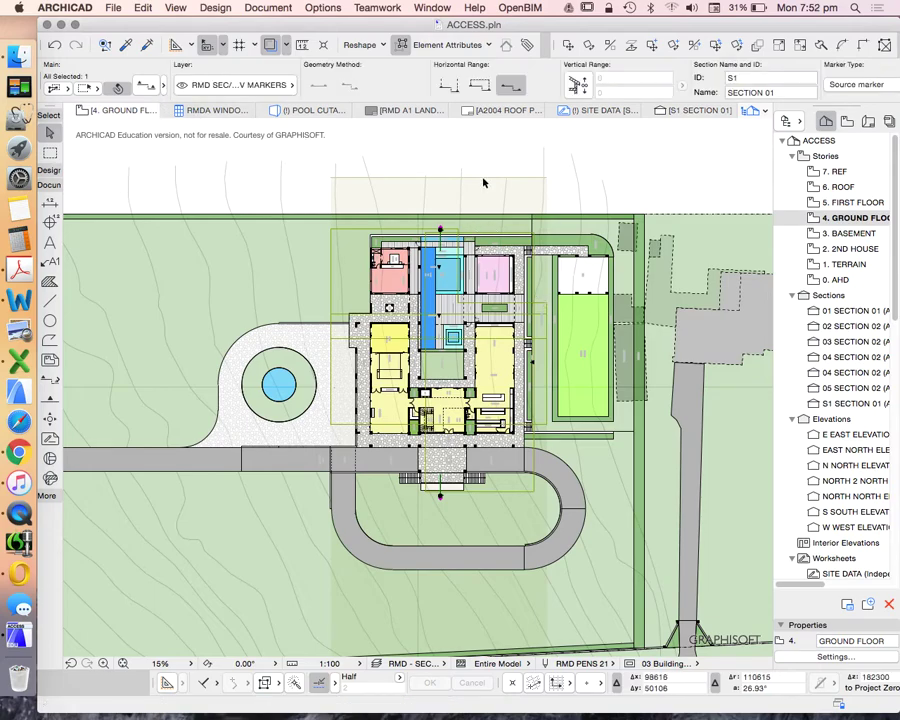
- Set Section S1's Horizontal Range to Limited in its Section Selection Settings
key("super+t")
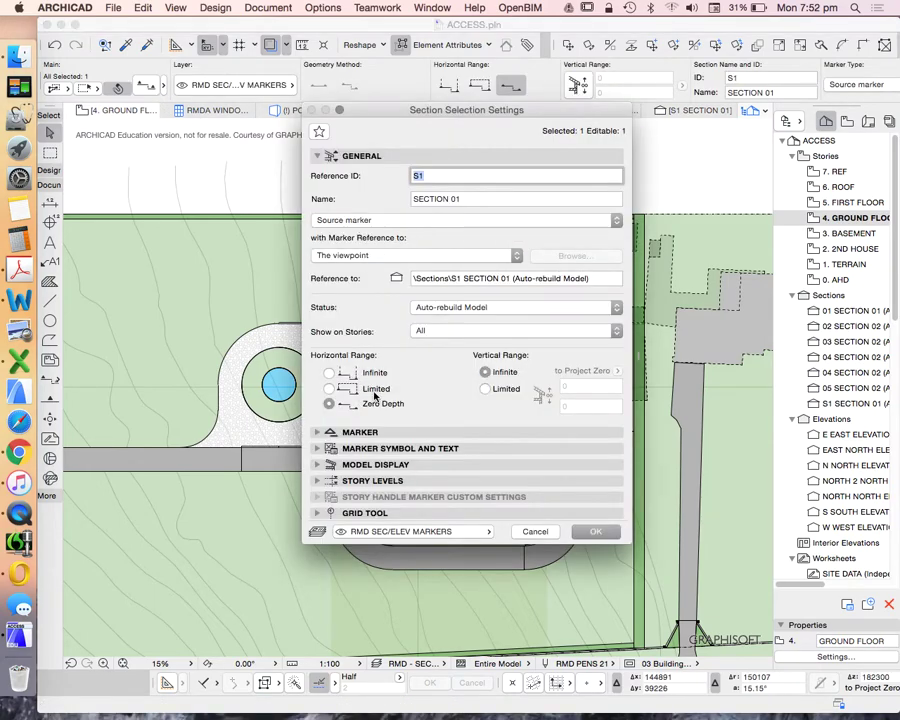
left_click(594, 531)
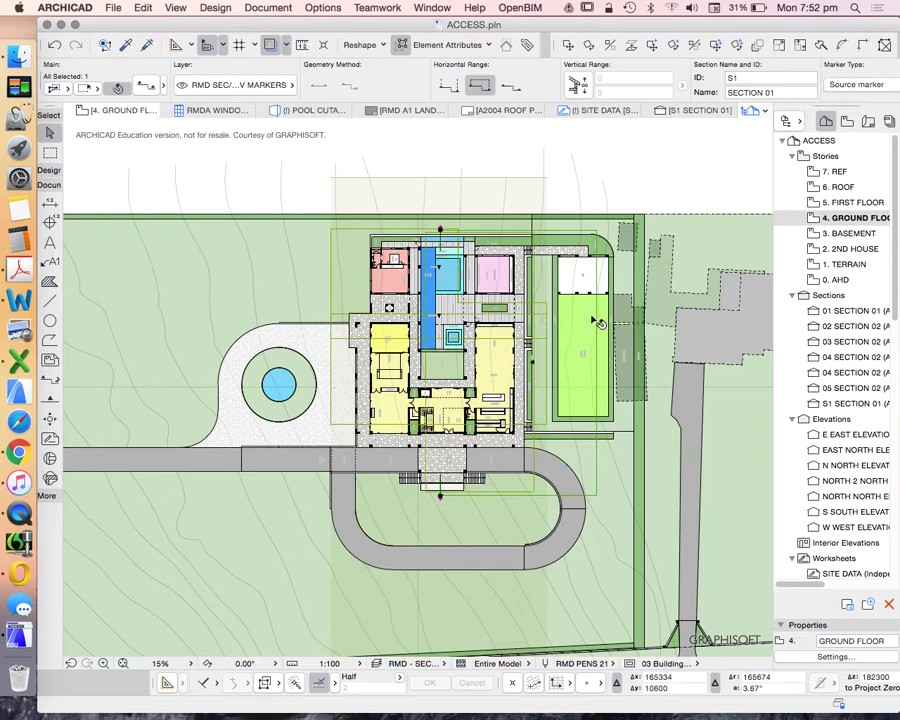
scroll(597, 323, "up", 3)
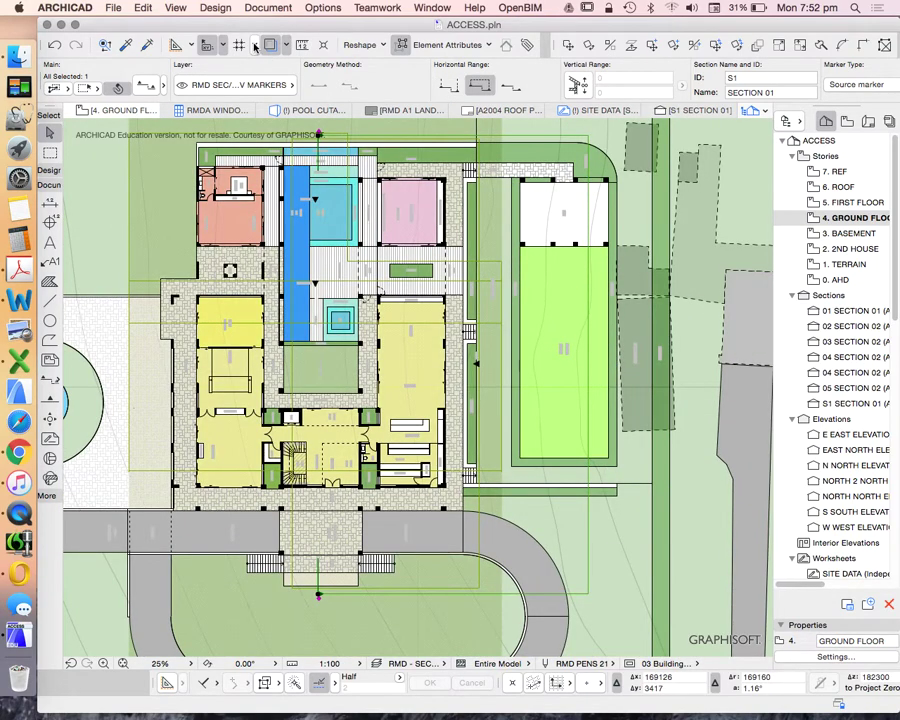
- Stretch S1's depth boundary up to the waterfall at the top of the plan
left_click(284, 46)
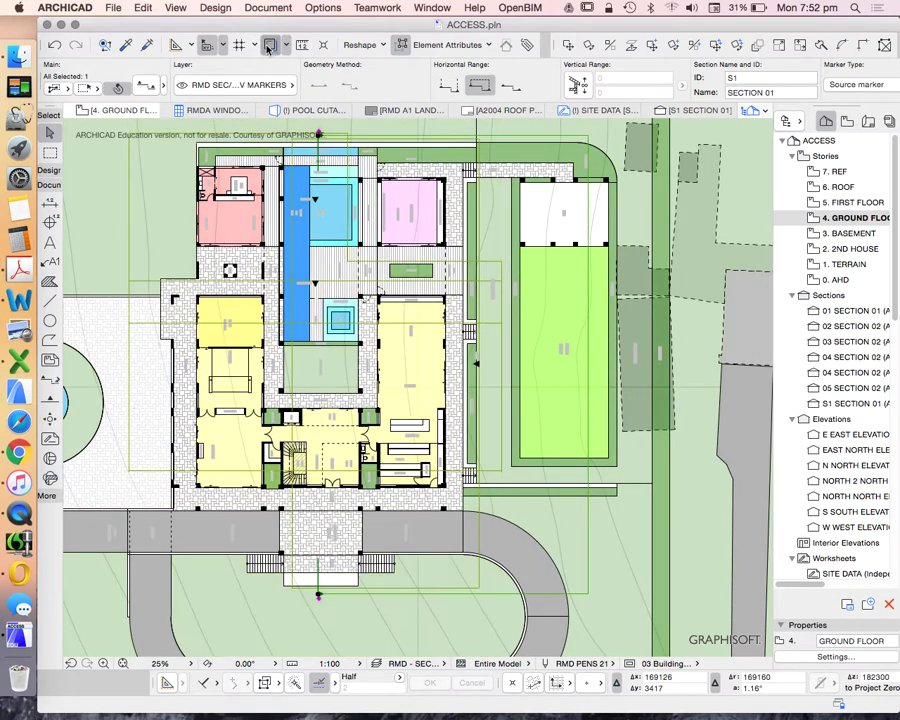
left_click(588, 358)
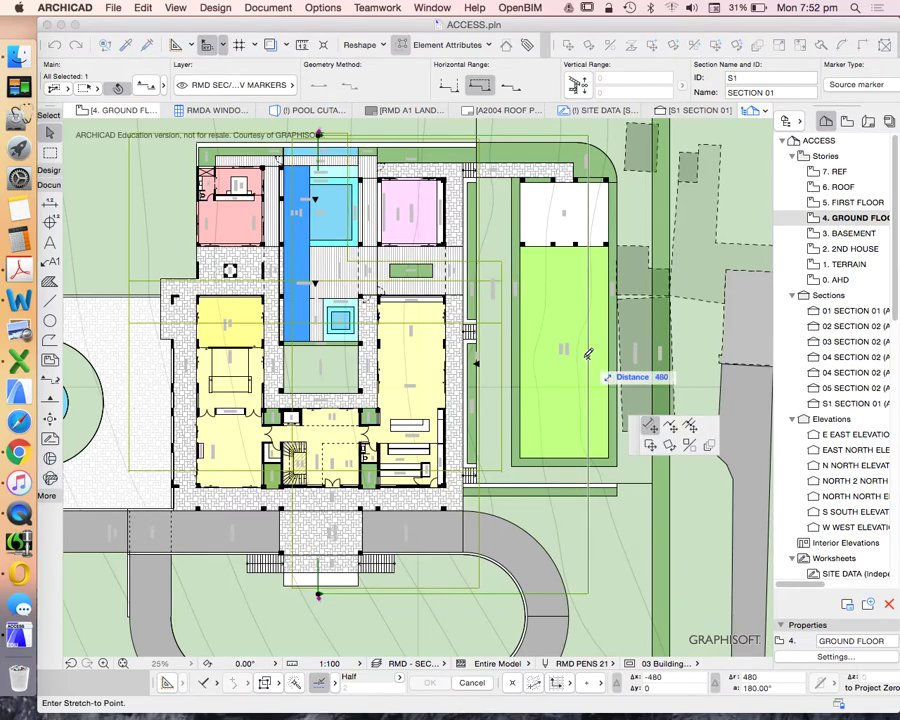
scroll(325, 135, "up", 8)
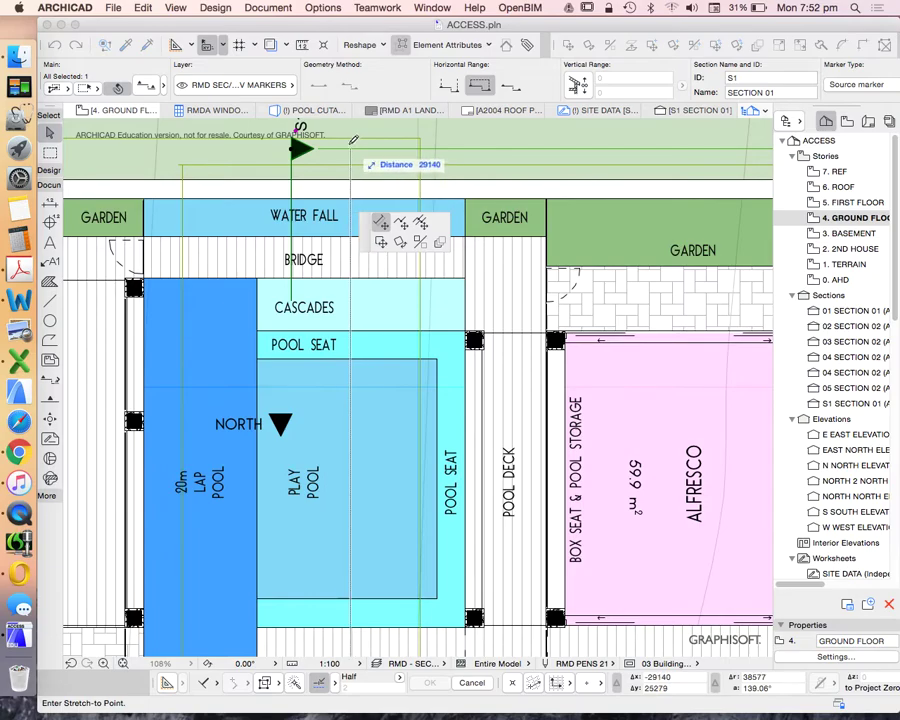
left_click(348, 147)
scroll(394, 220, "down", 10)
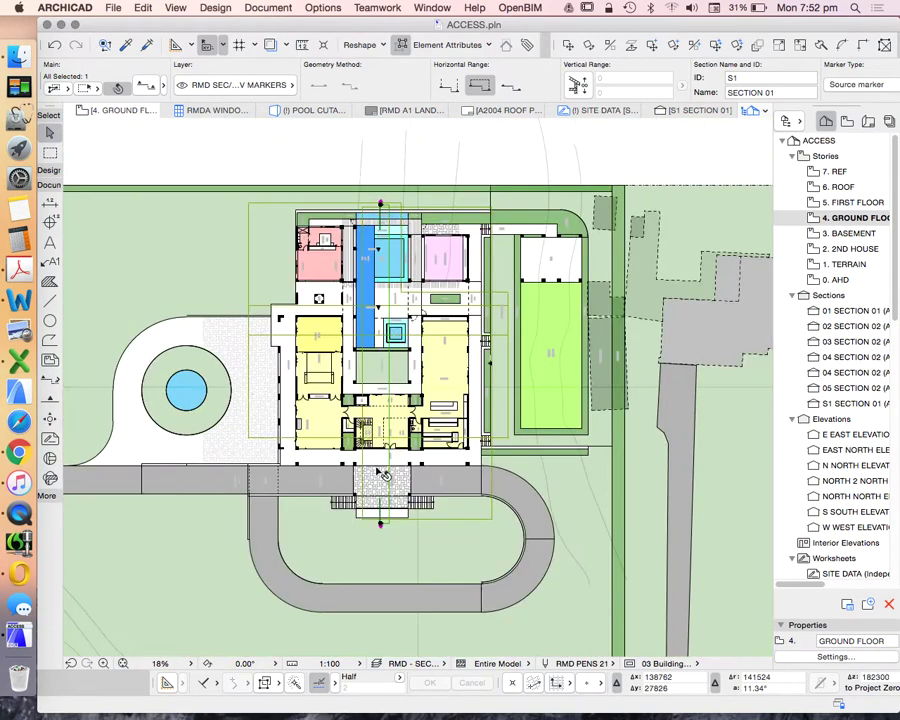
- Open Section S1 with the current view settings and zoom in
right_click(388, 128)
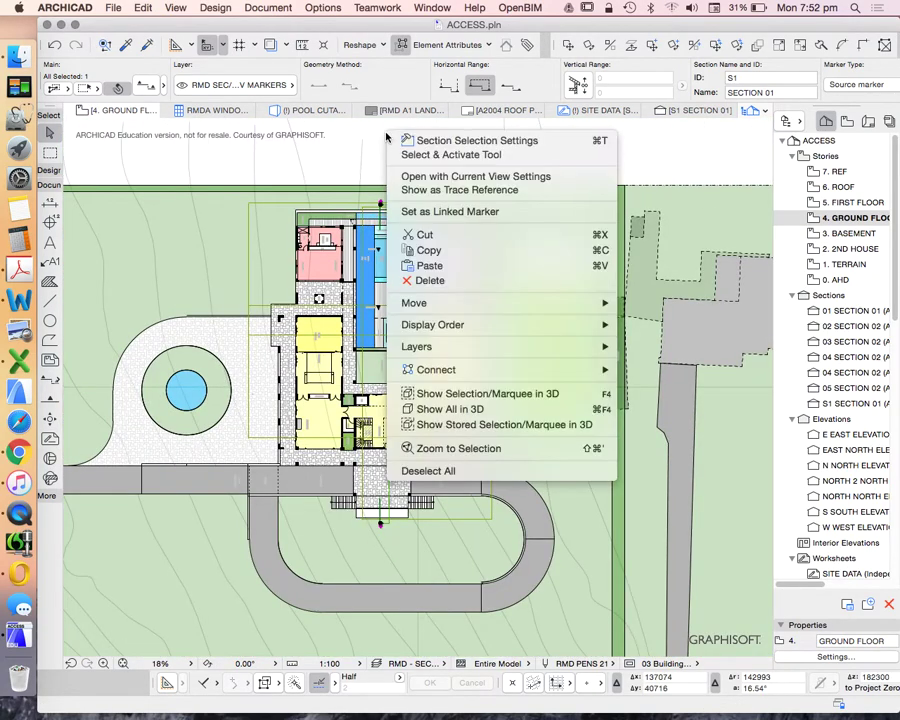
left_click(424, 176)
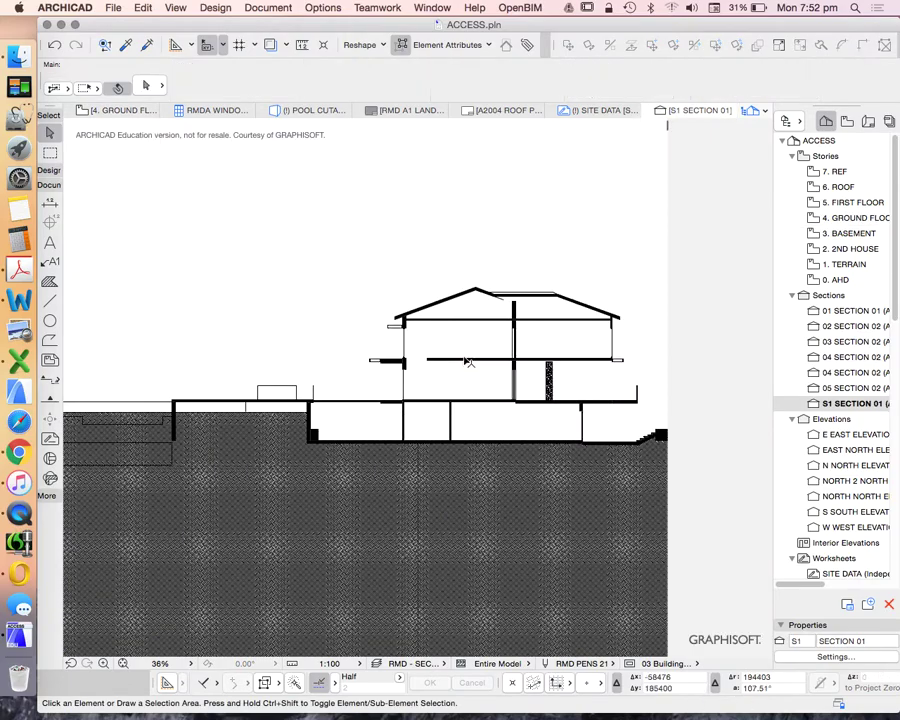
scroll(628, 348, "up", 7)
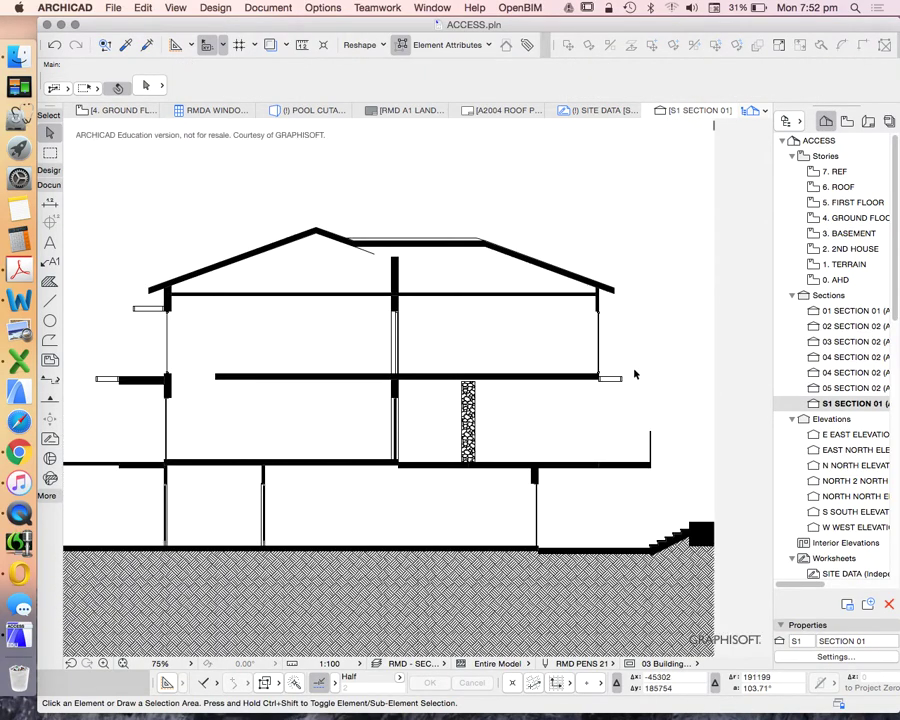
scroll(634, 374, "up", 6)
- Check the window beside the upper floor slab, then deselect it and zoom around
left_click(585, 384)
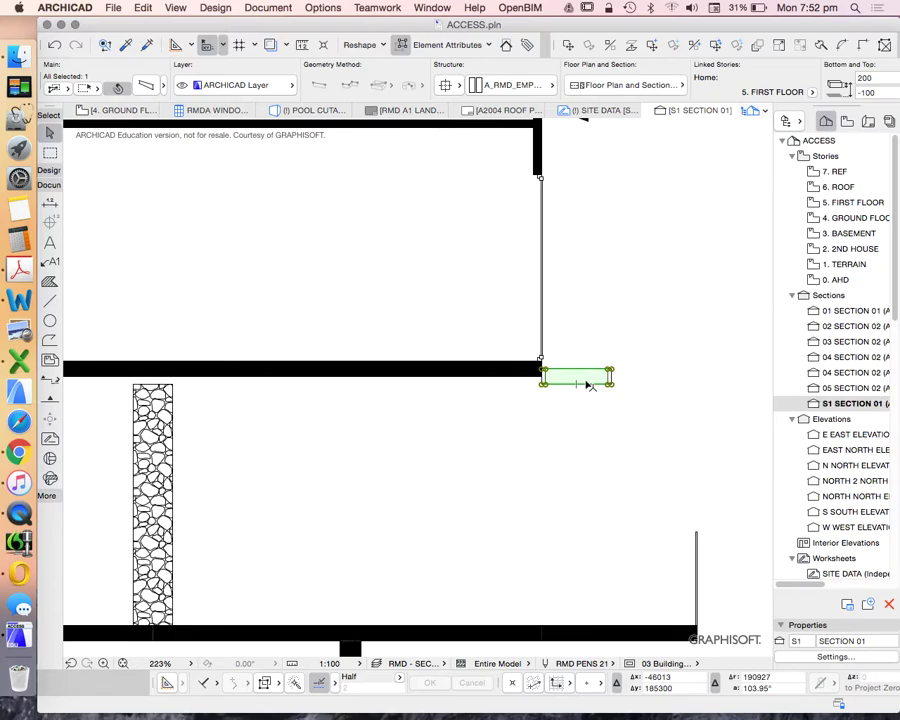
scroll(600, 388, "down", 3)
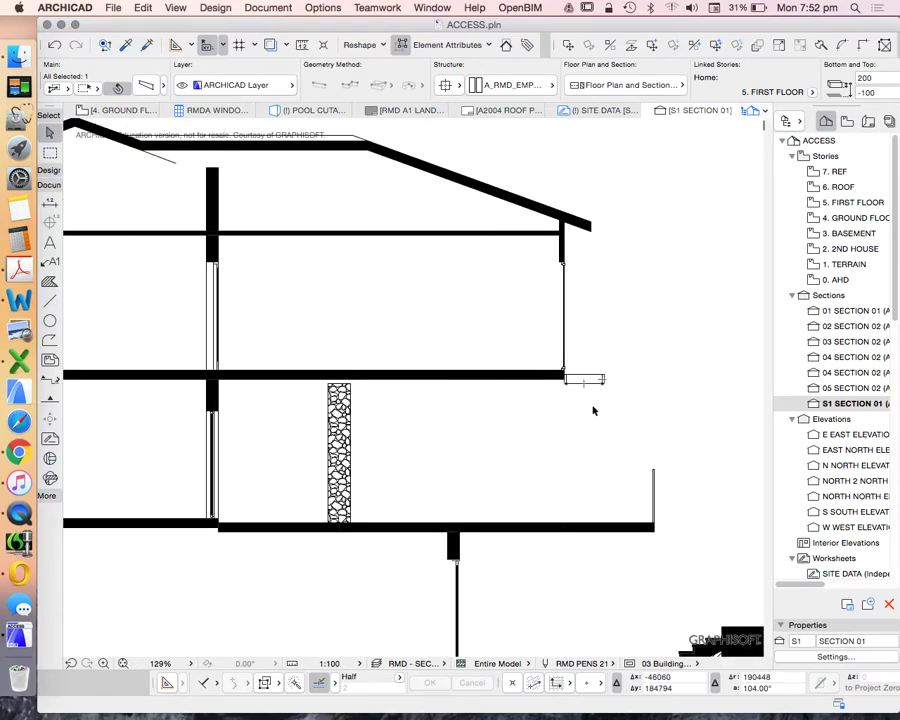
left_click(592, 406)
scroll(600, 400, "down", 3)
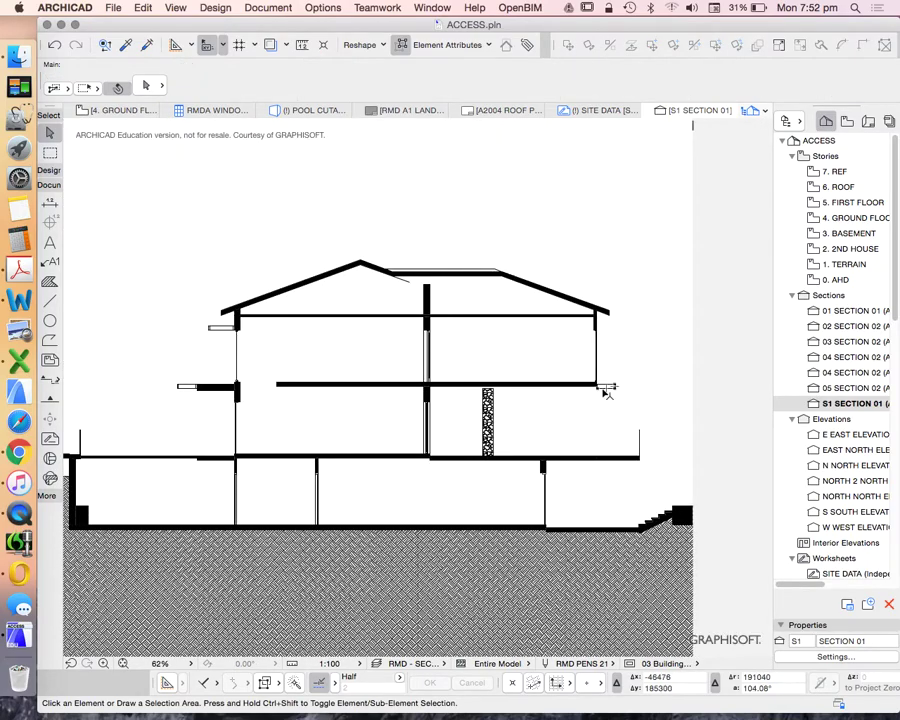
scroll(626, 391, "down", 4)
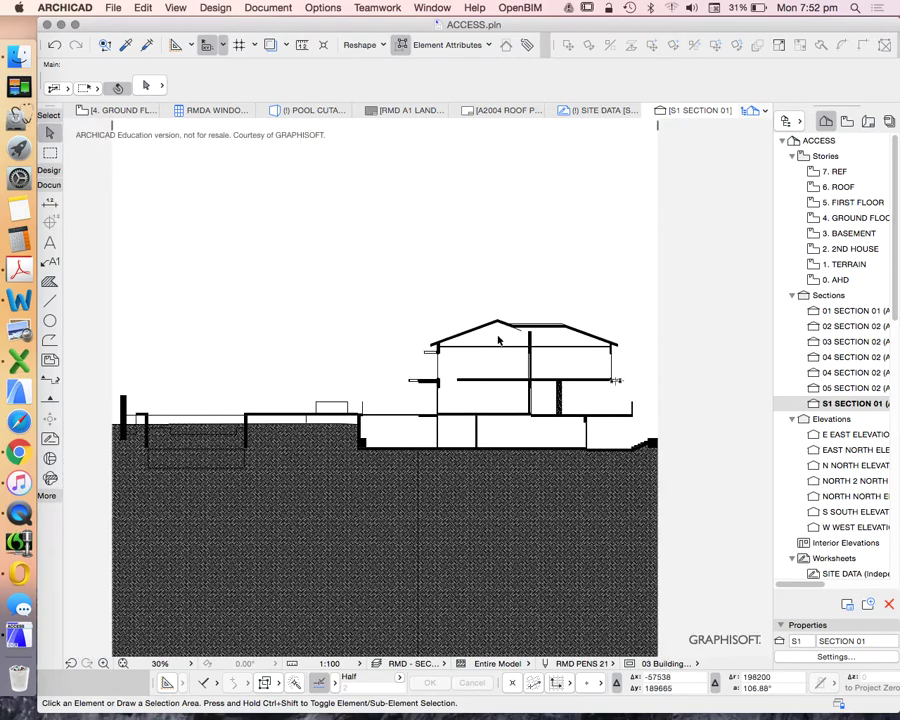
scroll(538, 357, "up", 8)
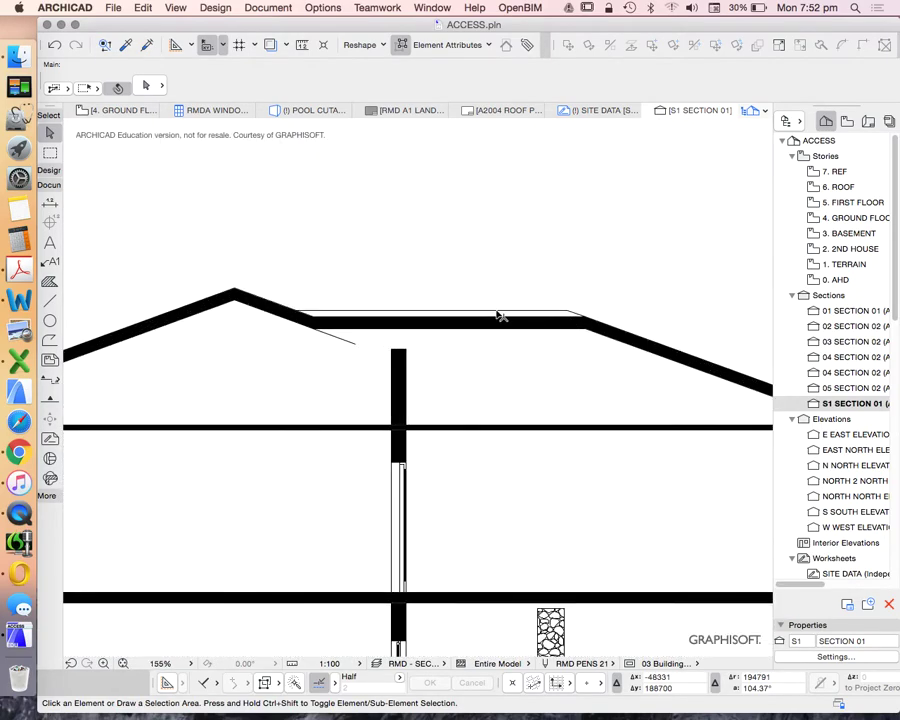
scroll(546, 304, "down", 8)
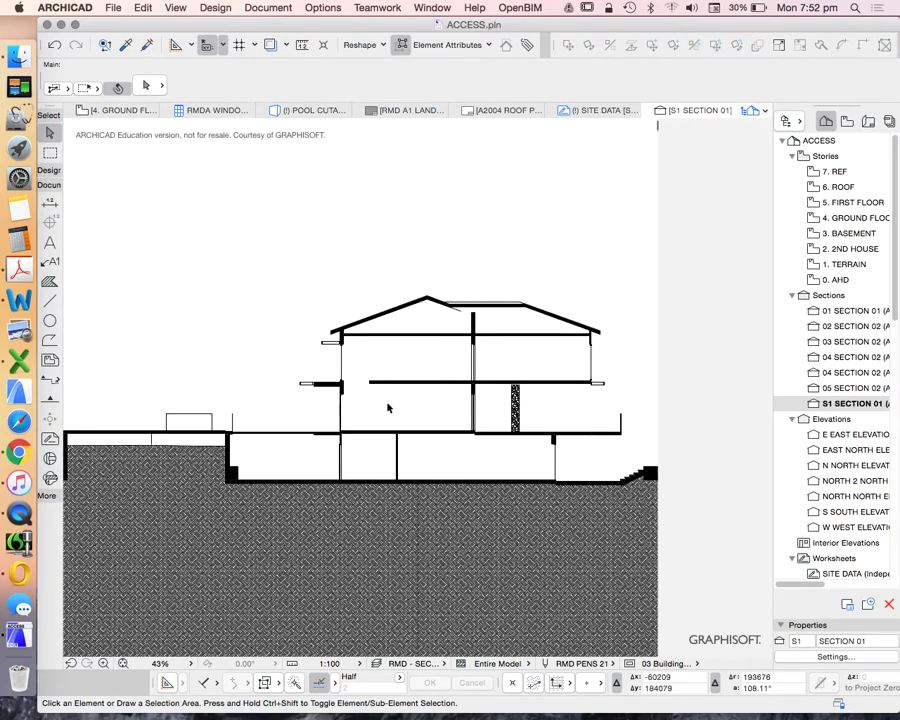
- On 4. GROUND FLOOR, stretch S1's depth boundary 3989 back to the play pool
left_click(836, 220)
scroll(388, 224, "up", 5)
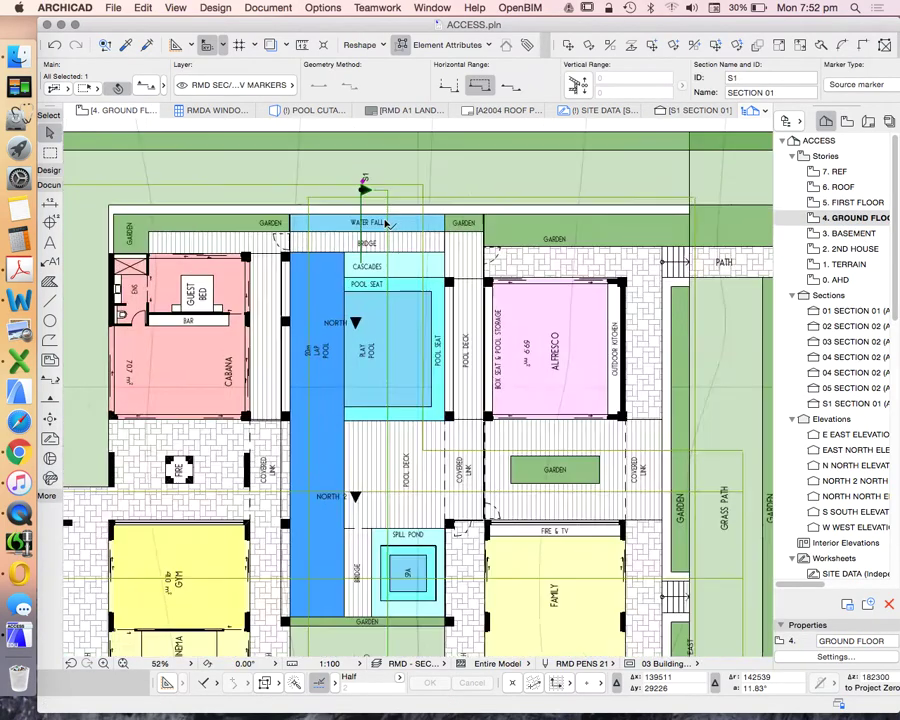
scroll(388, 224, "up", 3)
left_click(391, 398)
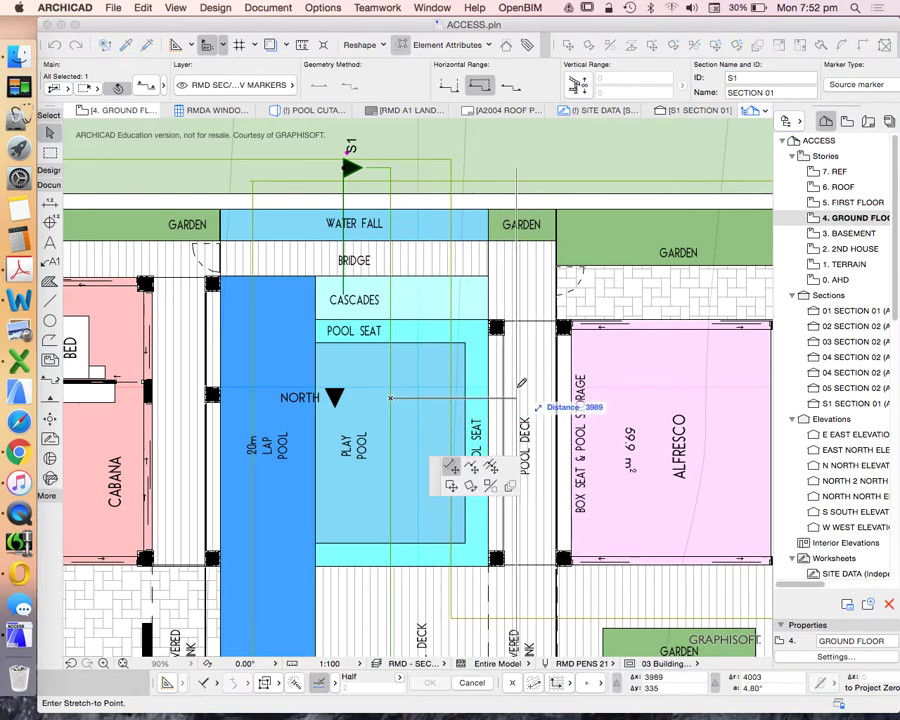
left_click(466, 382)
scroll(466, 233, "down", 4)
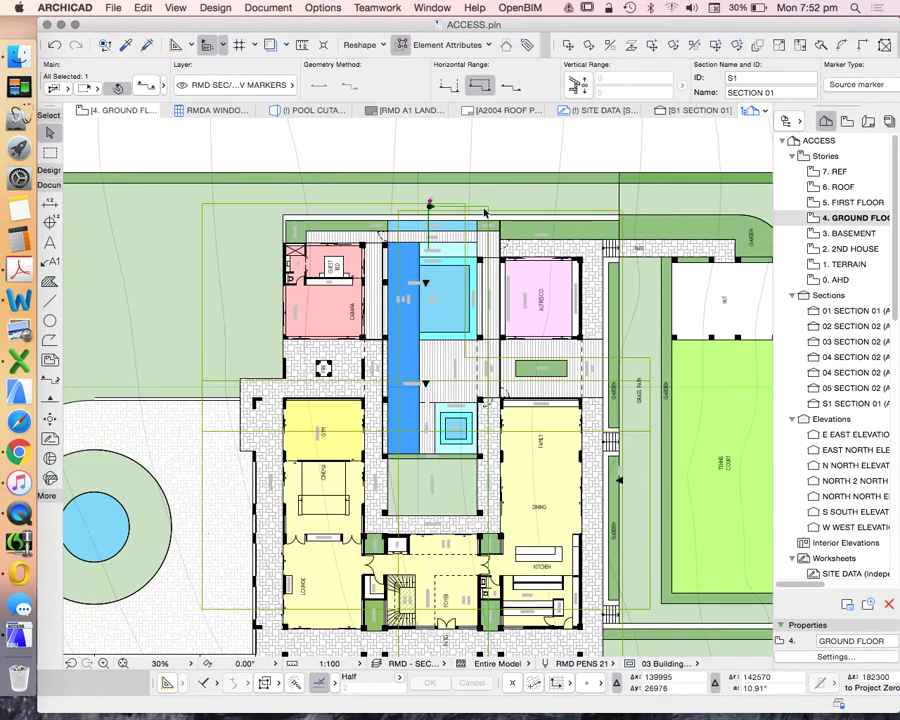
scroll(474, 210, "down", 2)
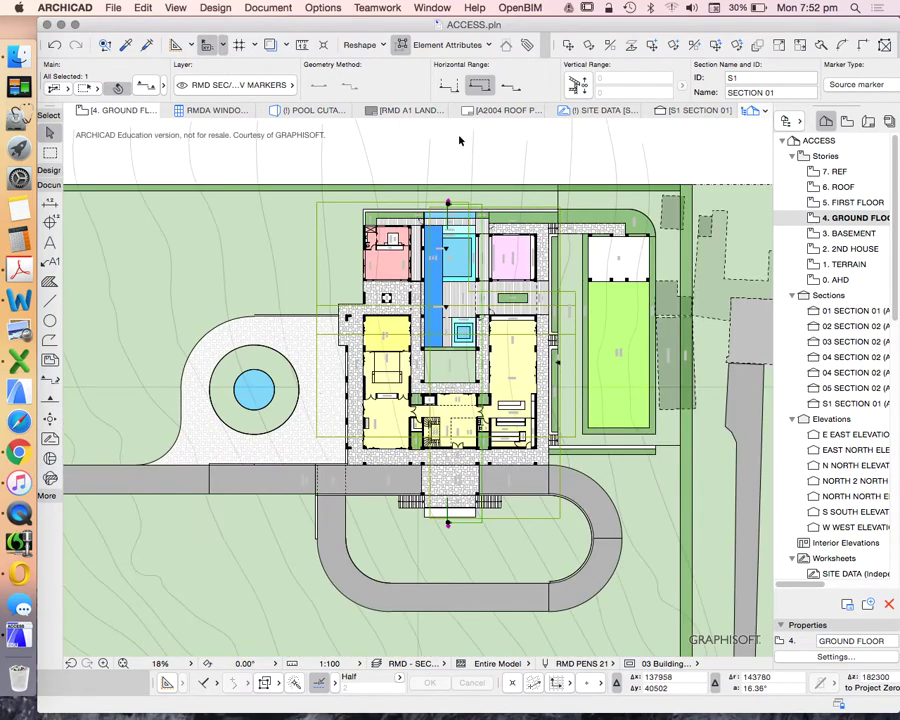
right_click(459, 140)
- Open Section S1 to review the shortened depth, then return to 4. GROUND FLOOR
left_click(507, 188)
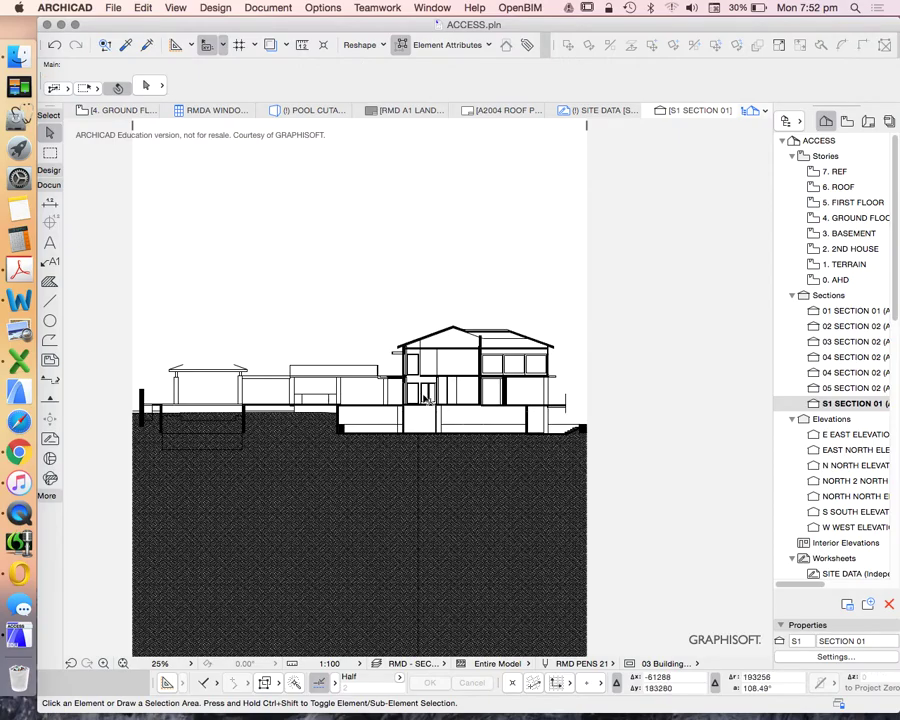
scroll(424, 399, "up", 2)
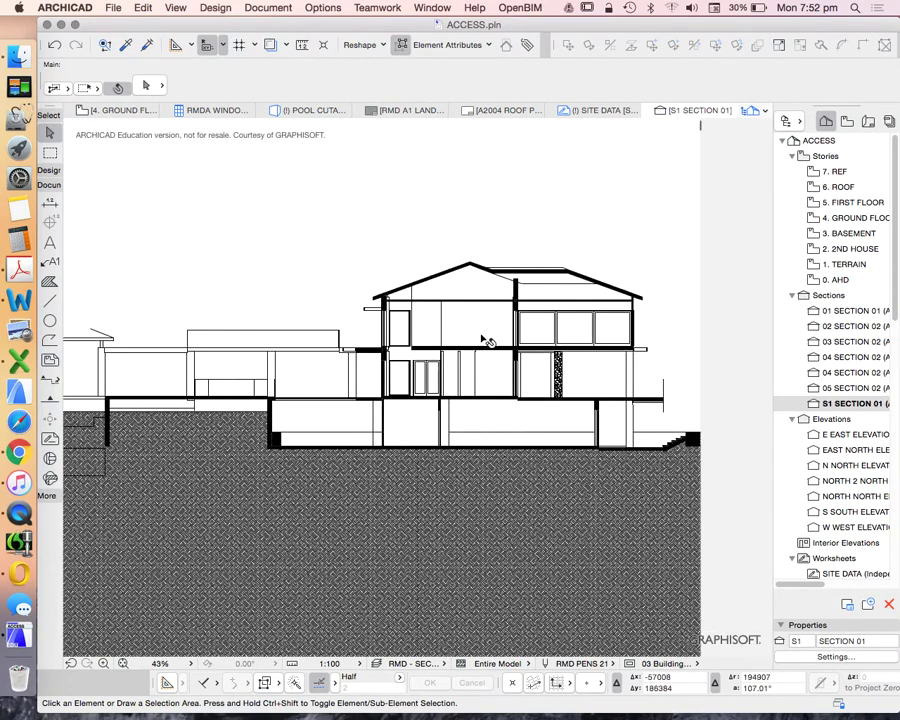
scroll(486, 341, "up", 2)
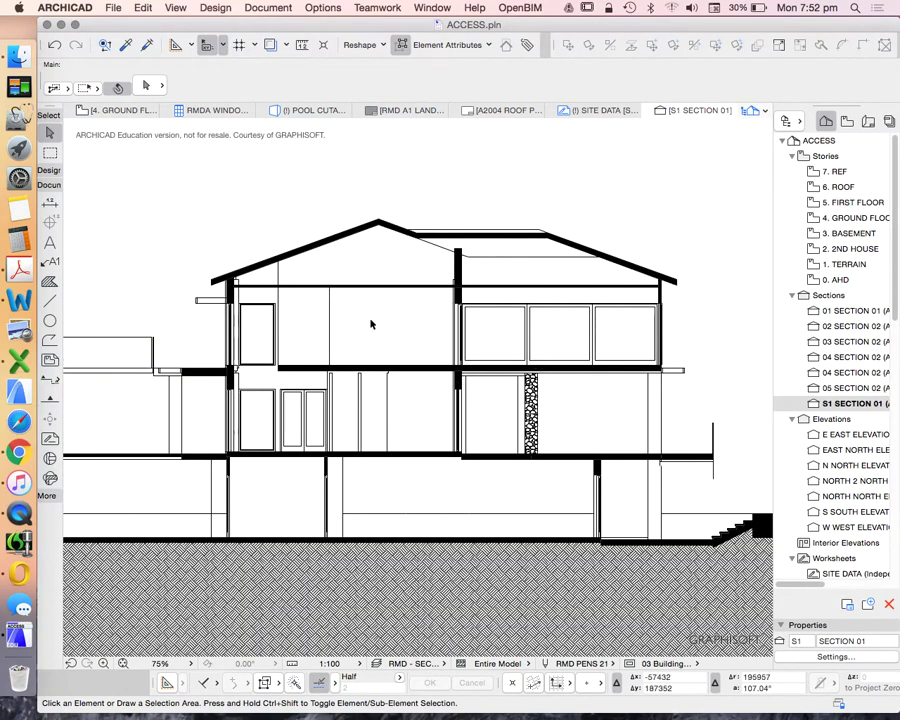
scroll(590, 335, "down", 1)
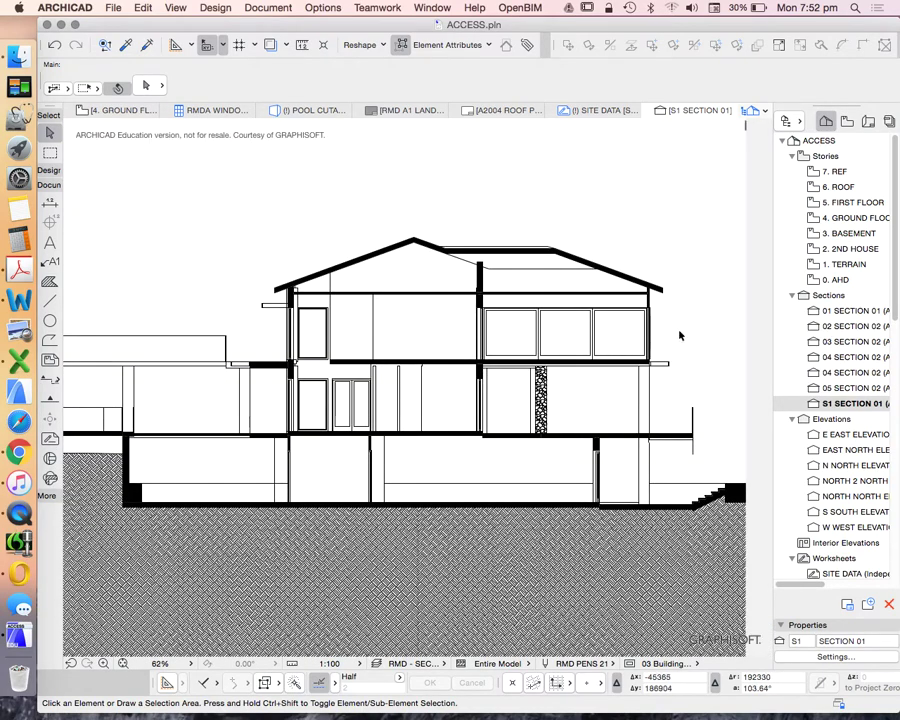
scroll(679, 335, "down", 2)
scroll(676, 336, "down", 2)
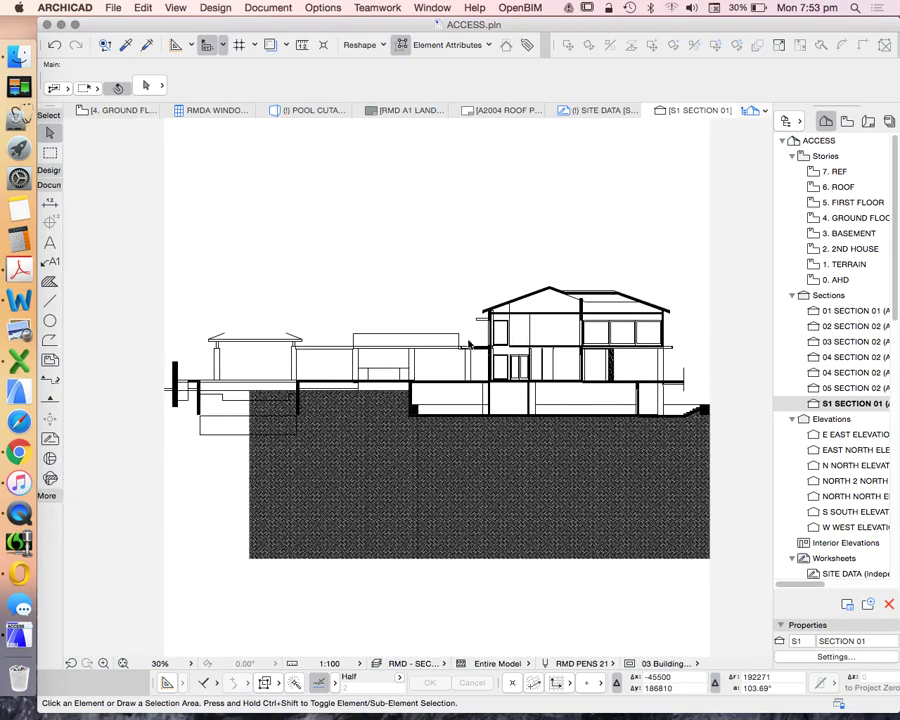
scroll(280, 332, "up", 3)
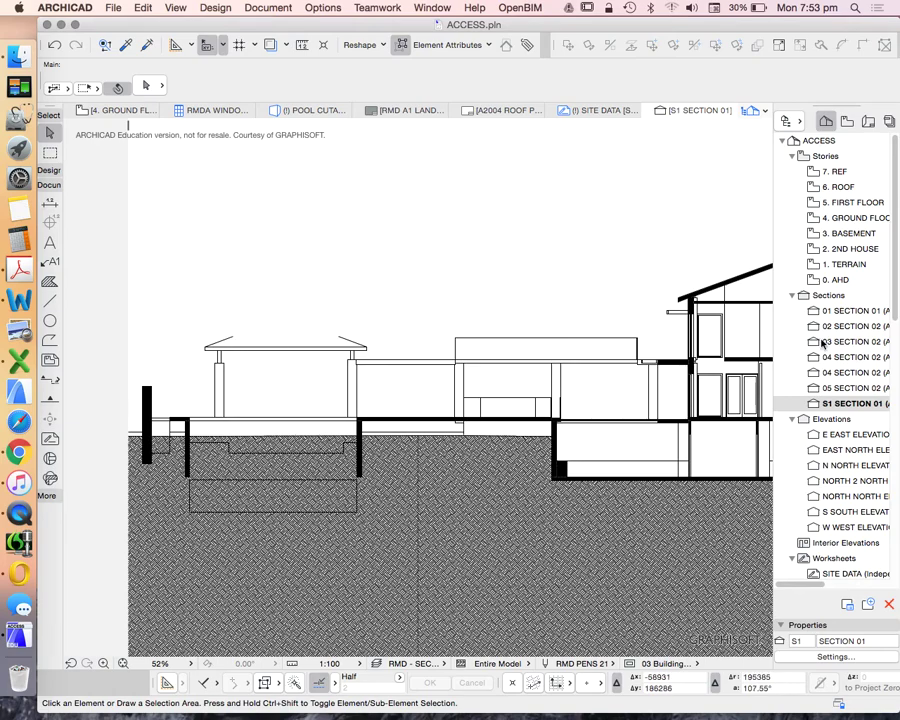
double_click(840, 218)
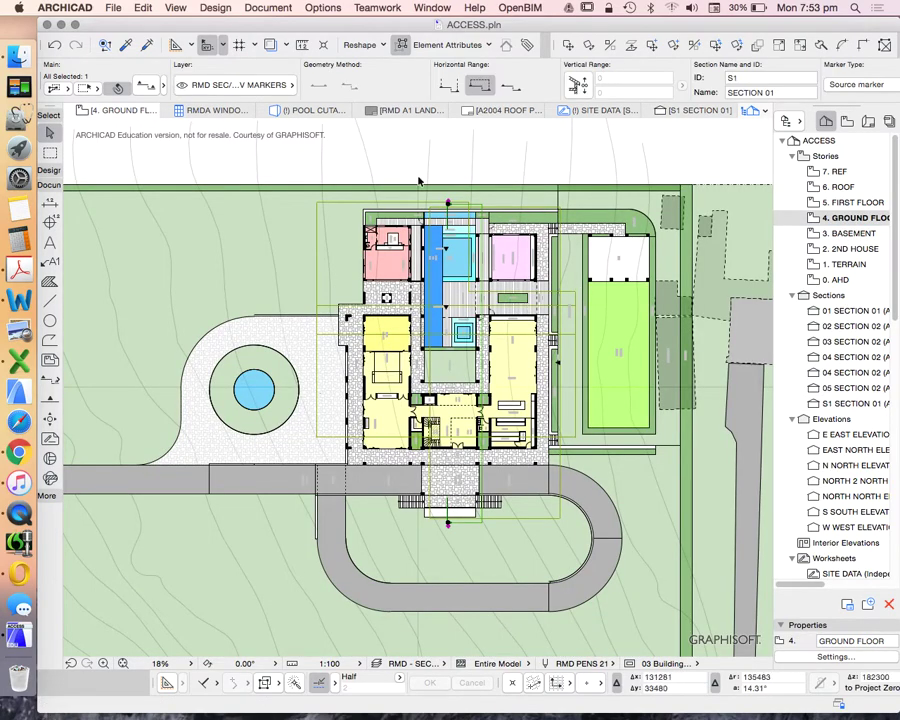
- Turn on Marked Distant Area in S1's Model Display settings, keeping Uniform Pen Color for uncut surfaces
scroll(440, 190, "up", 3)
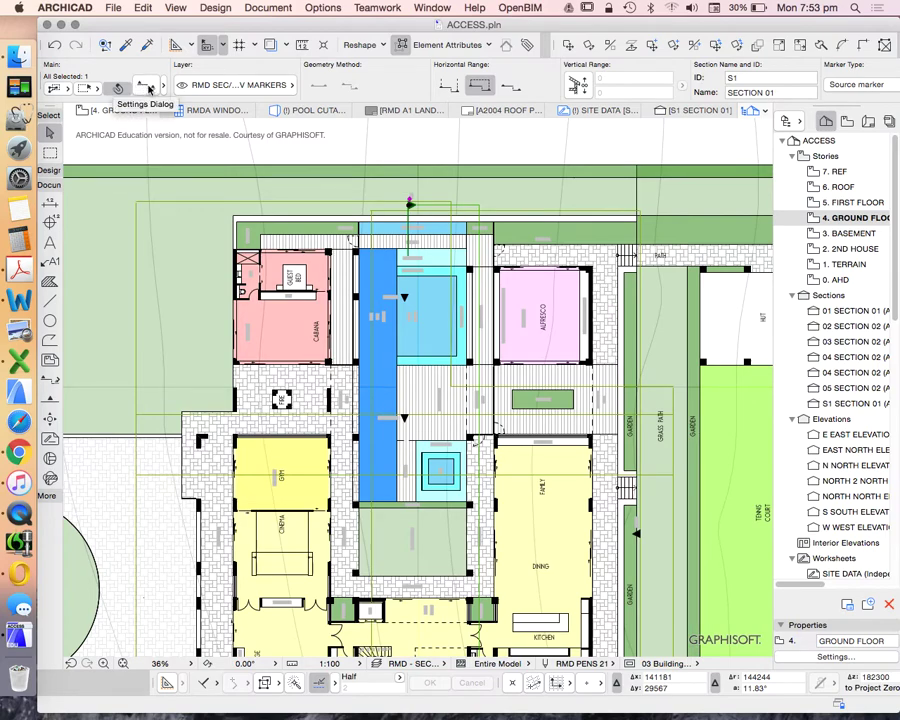
left_click(148, 89)
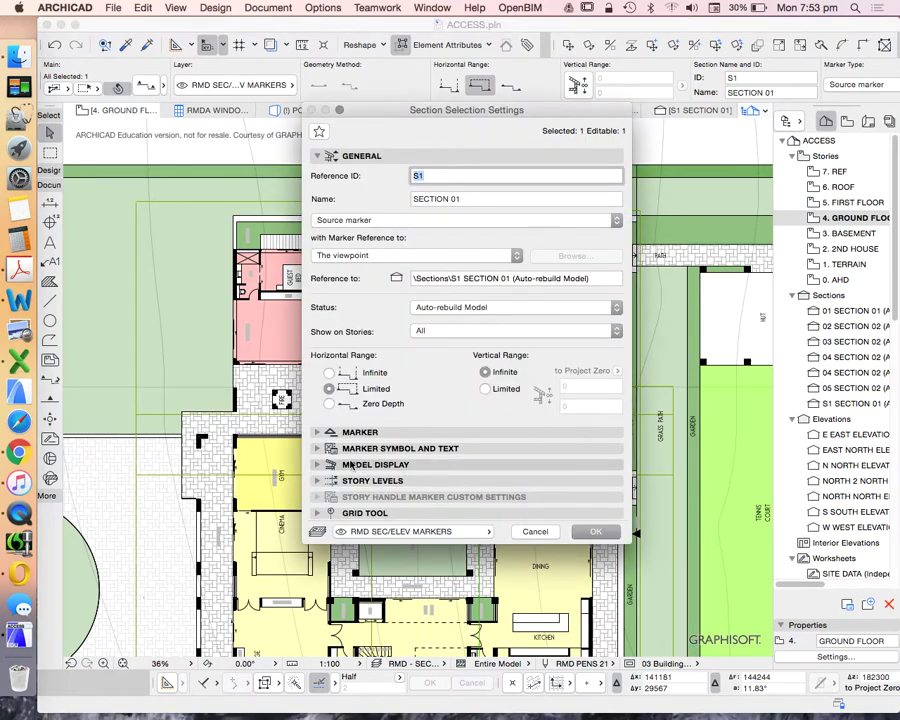
left_click(376, 464)
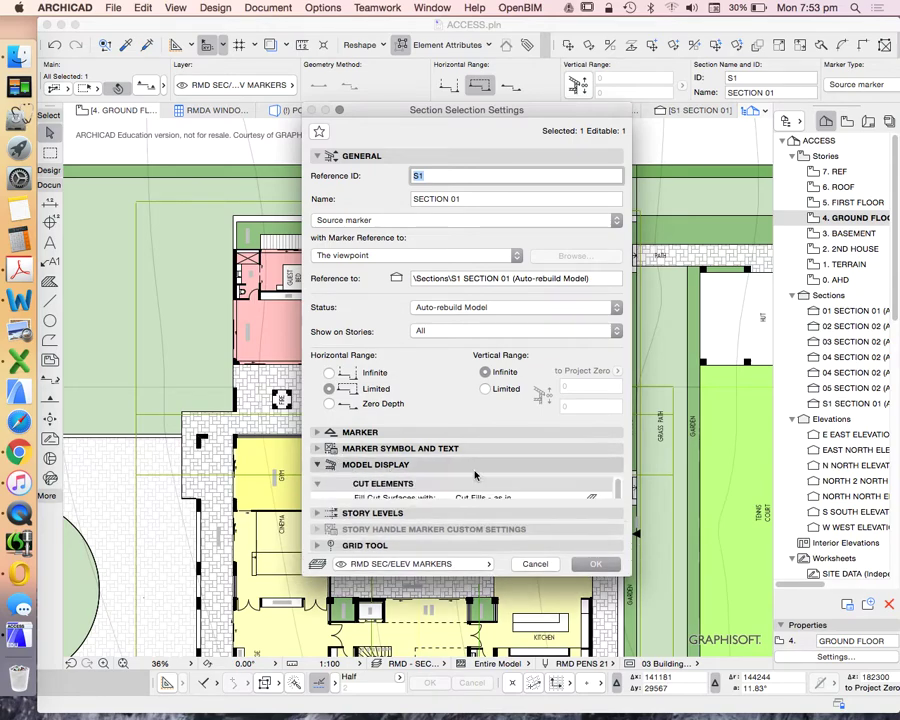
scroll(516, 502, "down", 3)
scroll(516, 502, "down", 3)
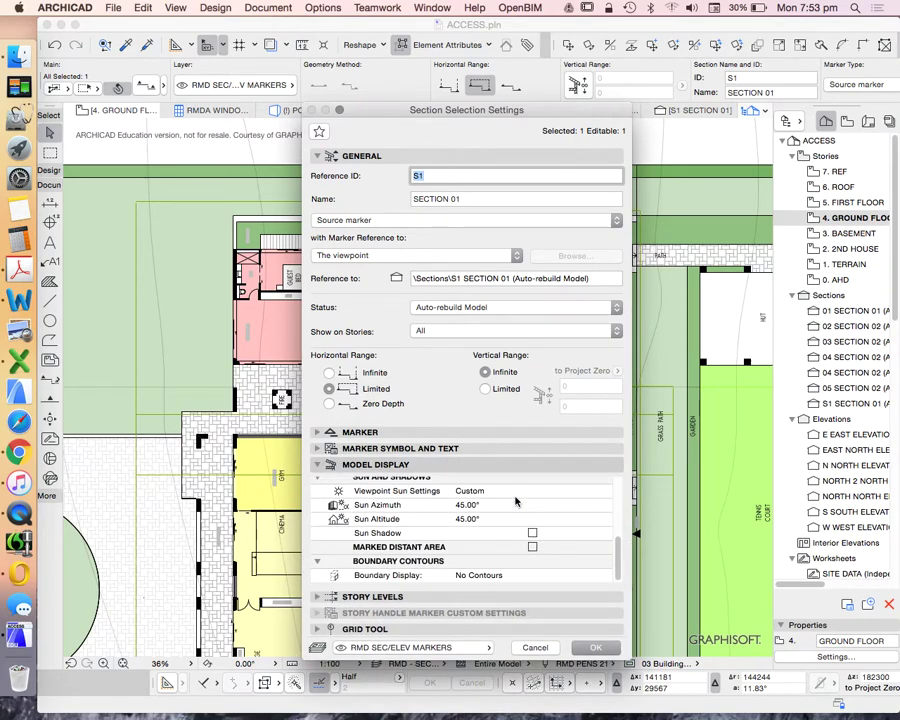
left_click(532, 548)
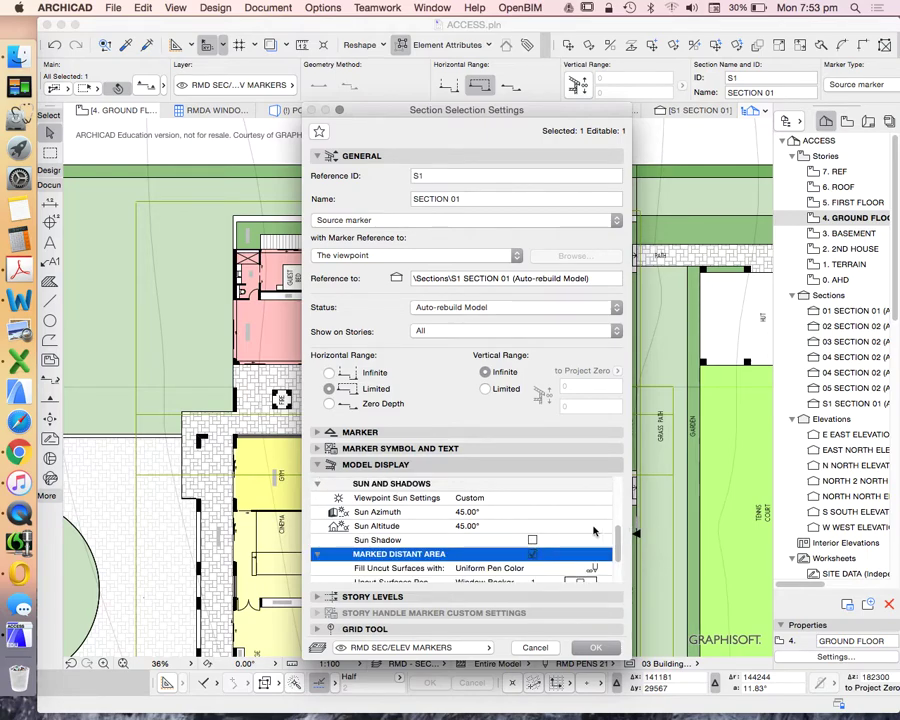
scroll(593, 531, "down", 3)
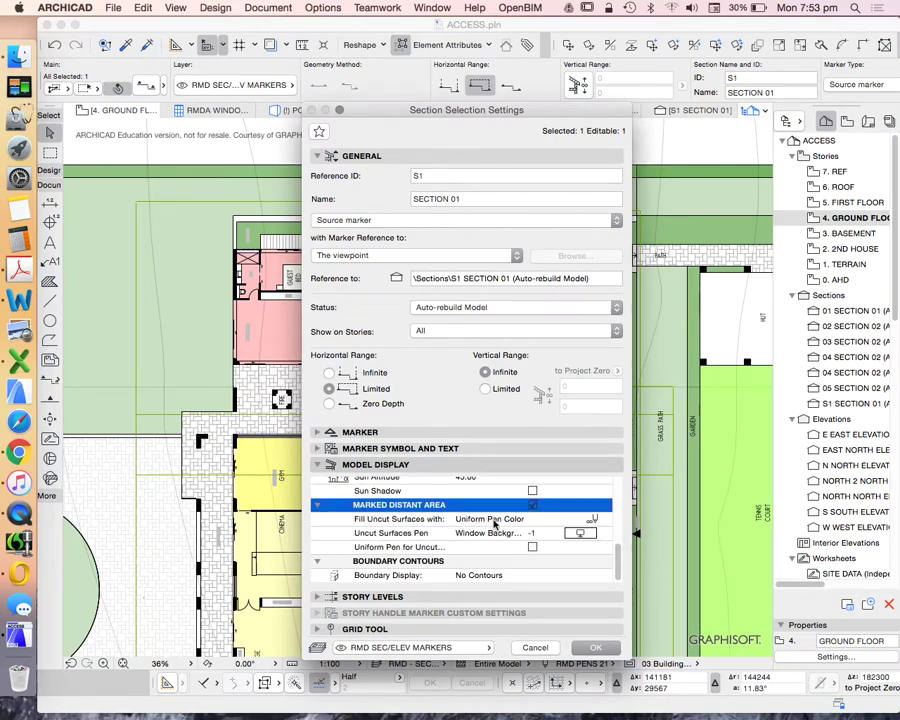
left_click(497, 521)
left_click(605, 520)
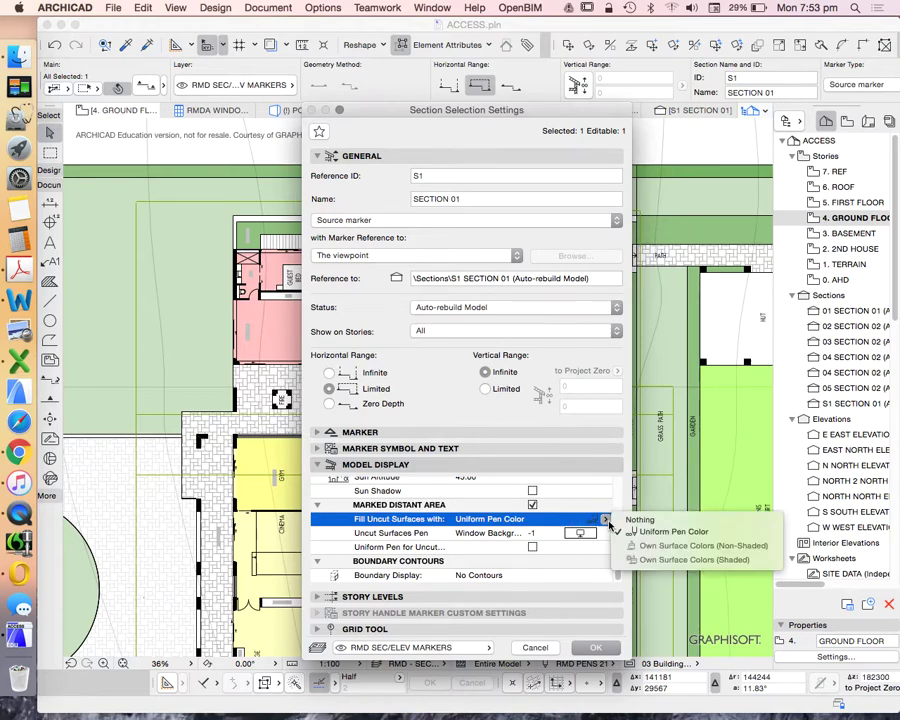
left_click(580, 531)
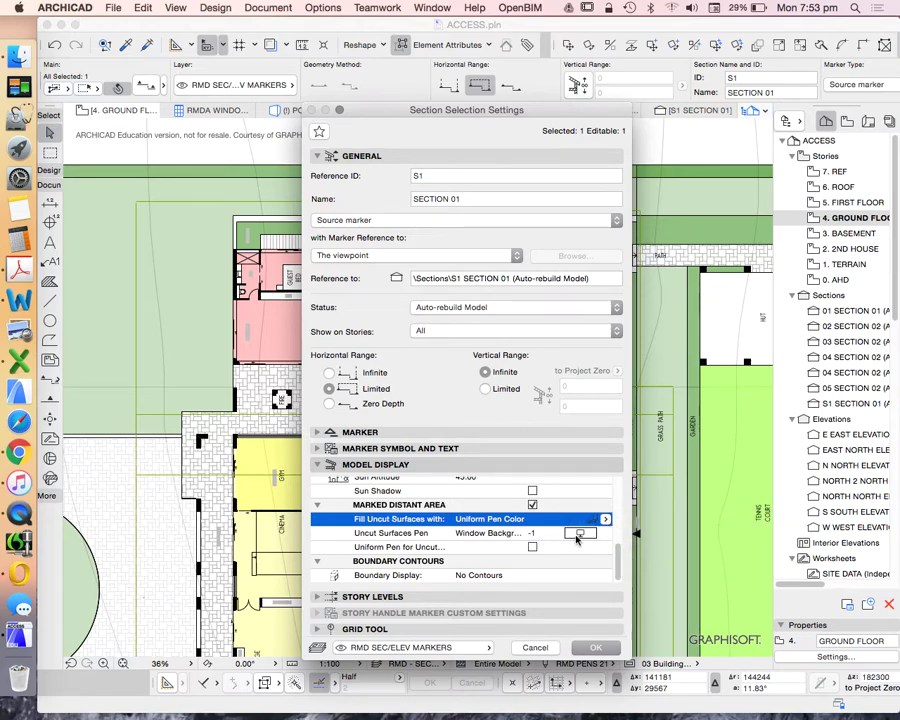
left_click(596, 648)
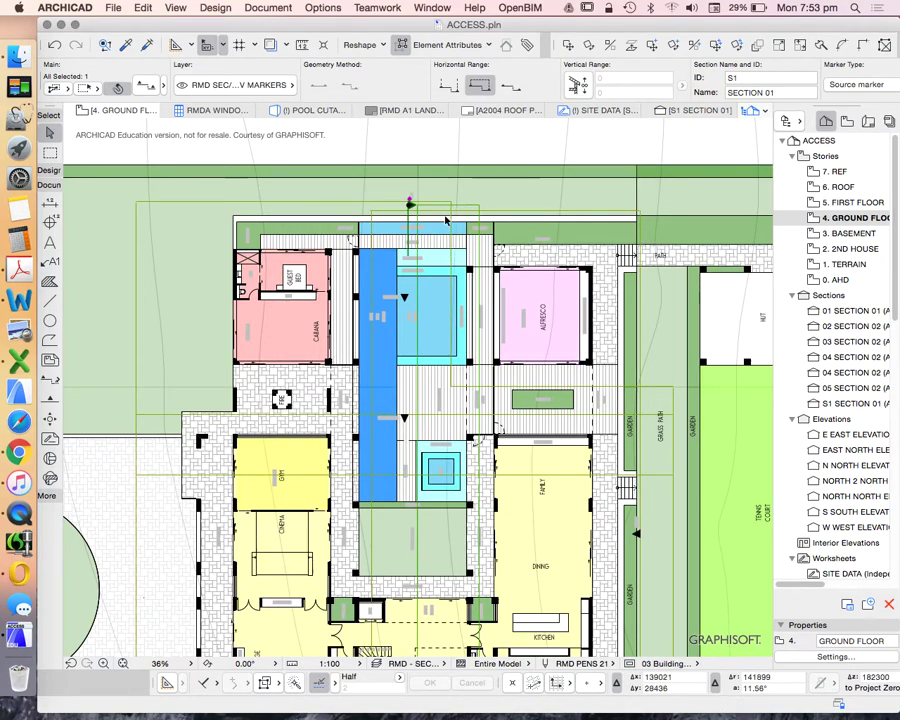
- Stretch two of S1's section boundary lines inward on the ground floor plan
scroll(481, 193, "up", 3)
scroll(429, 207, "up", 4)
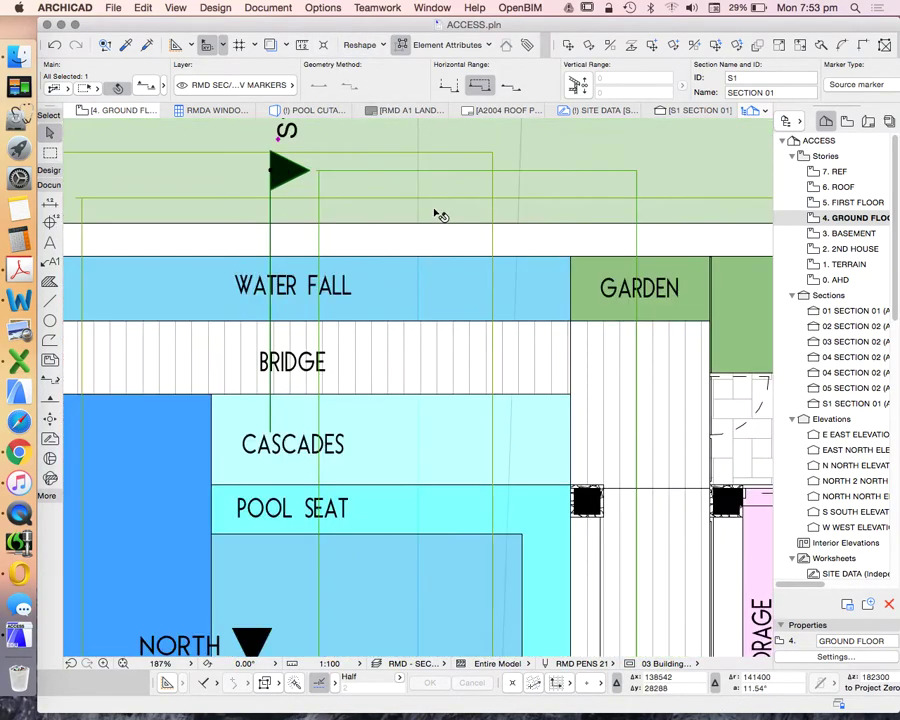
left_click(318, 186)
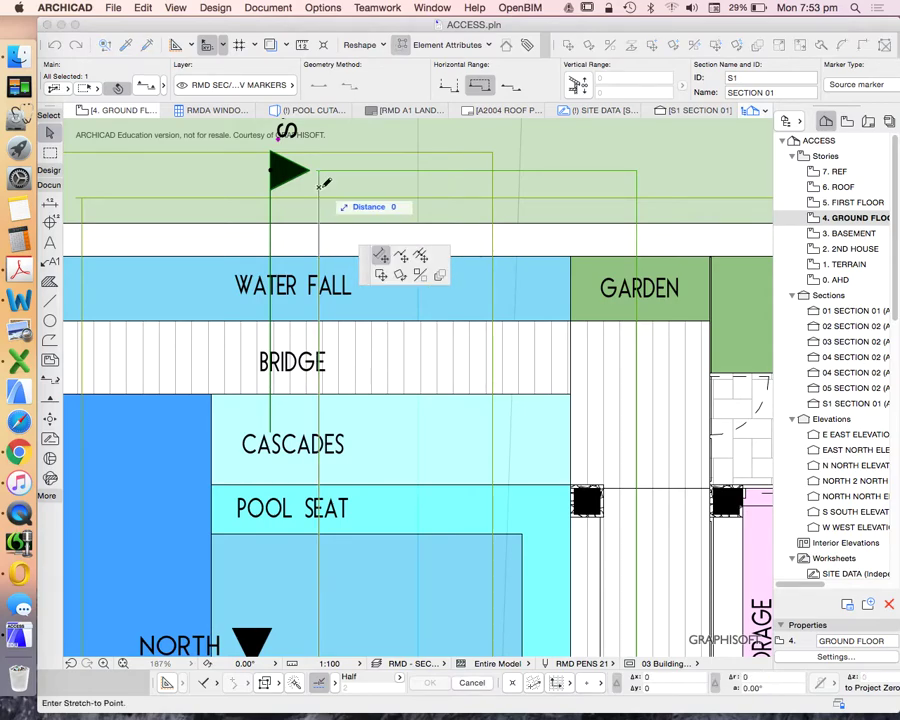
left_click(424, 185)
scroll(410, 204, "down", 5)
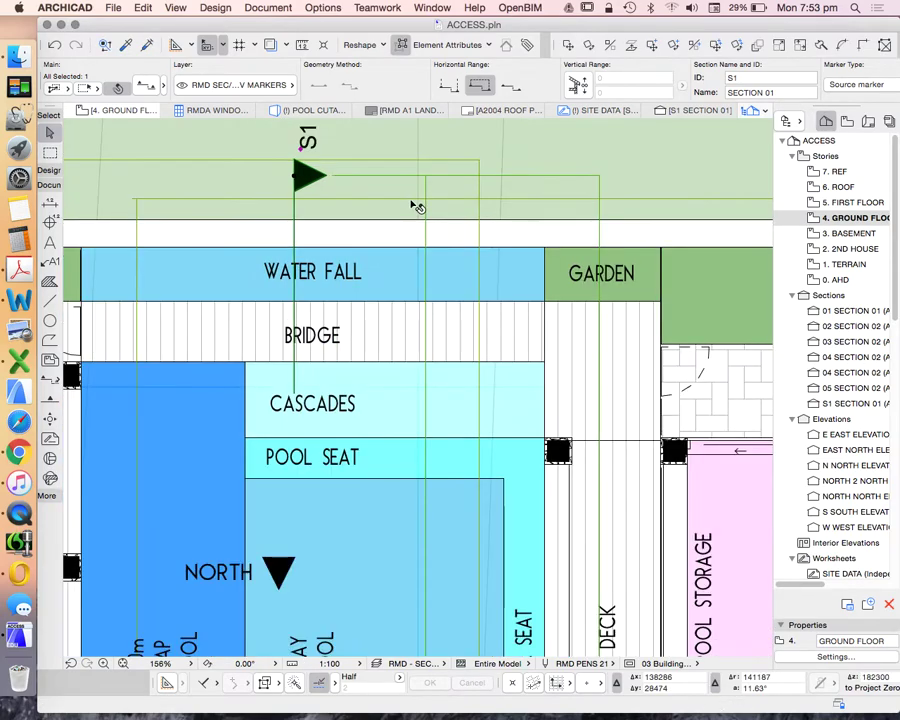
left_click(487, 271)
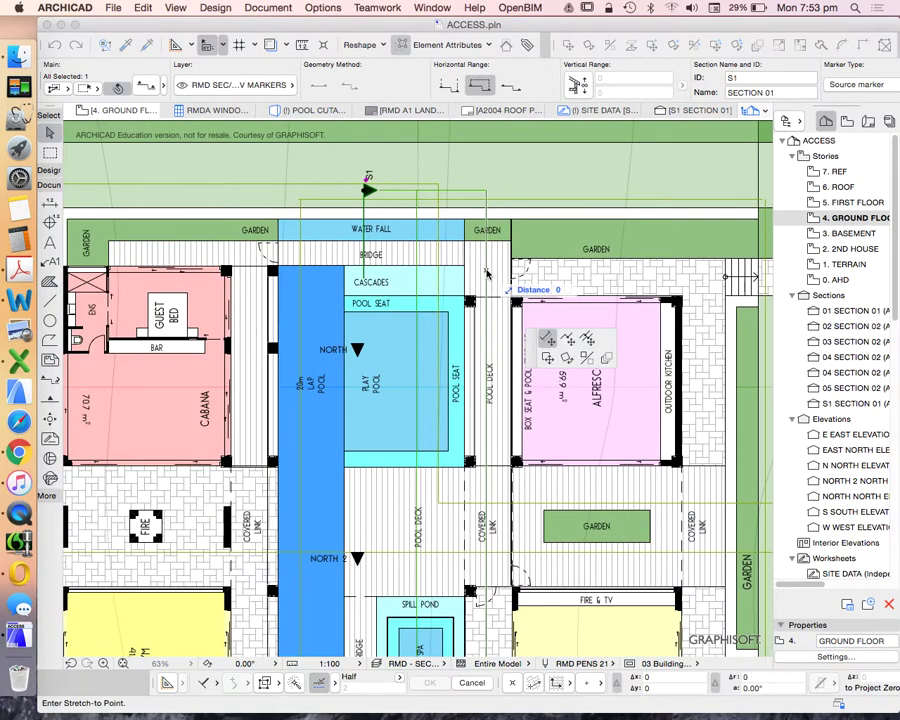
left_click(632, 258)
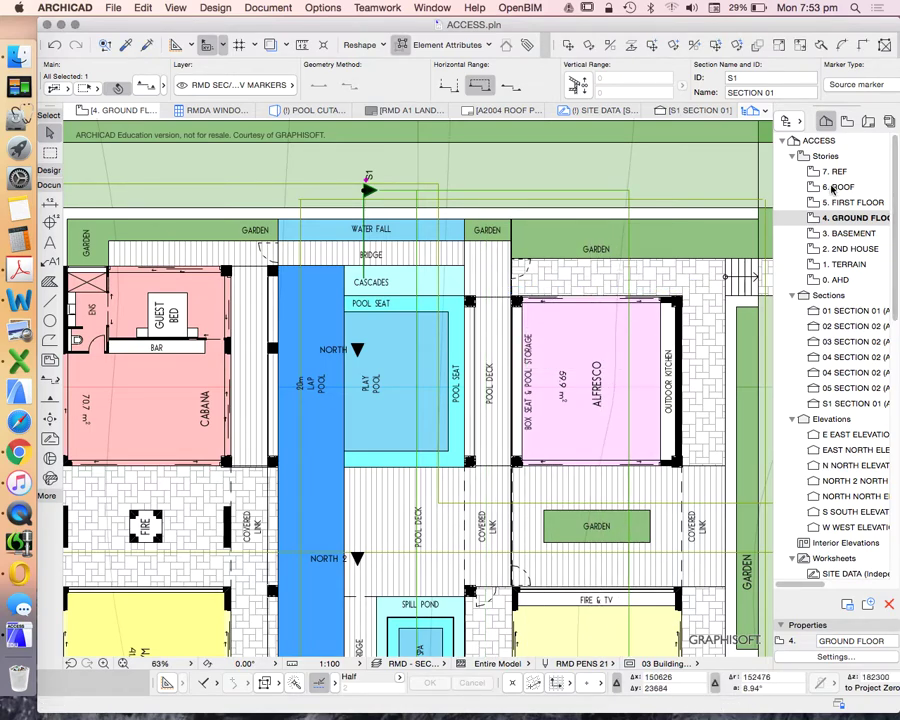
- On the 6. ROOF story, stretch S1's depth line to a shorter depth
key("super+Up")
key("super+Up")
left_click(640, 163)
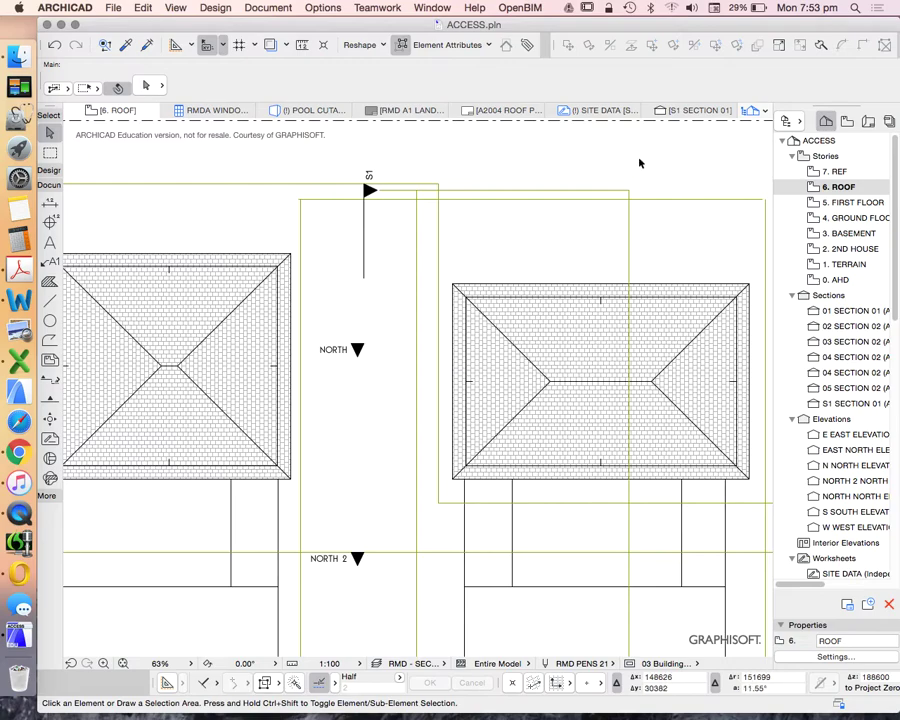
left_click(632, 228)
scroll(595, 348, "down", 3)
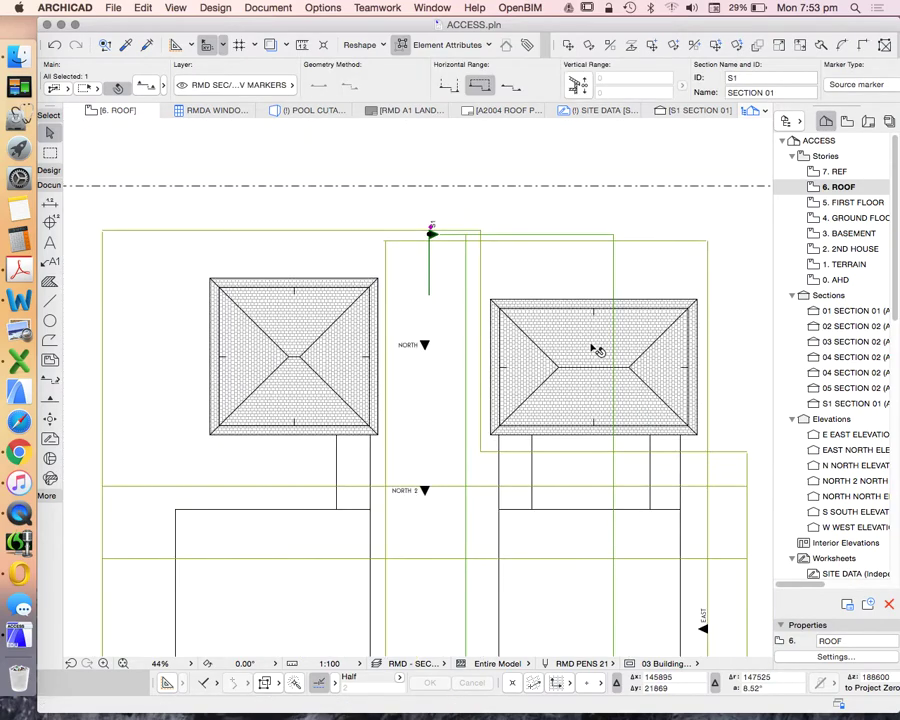
left_click(468, 285)
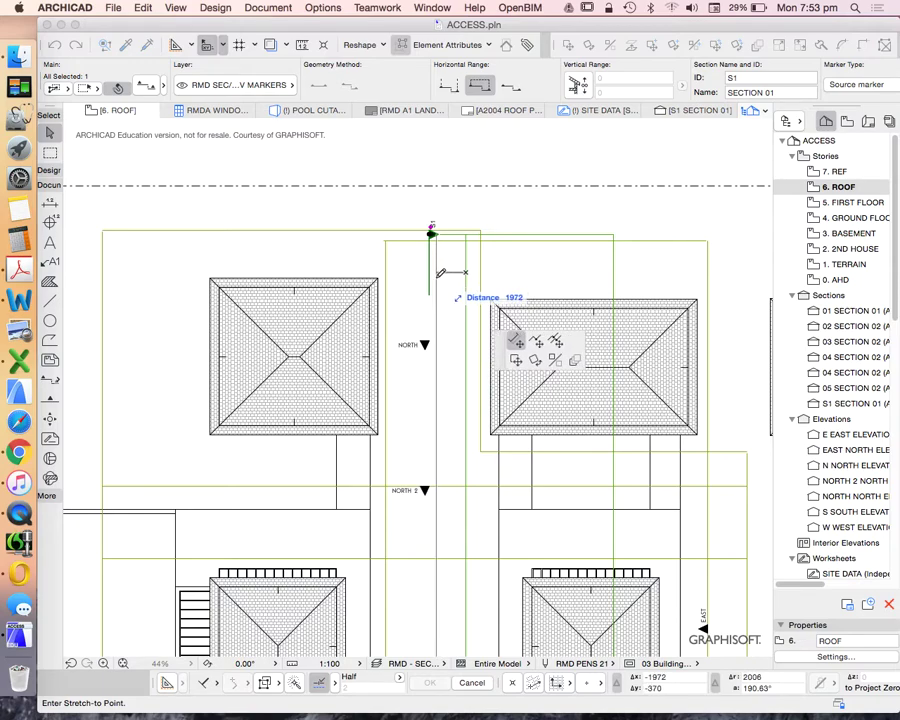
left_click(438, 276)
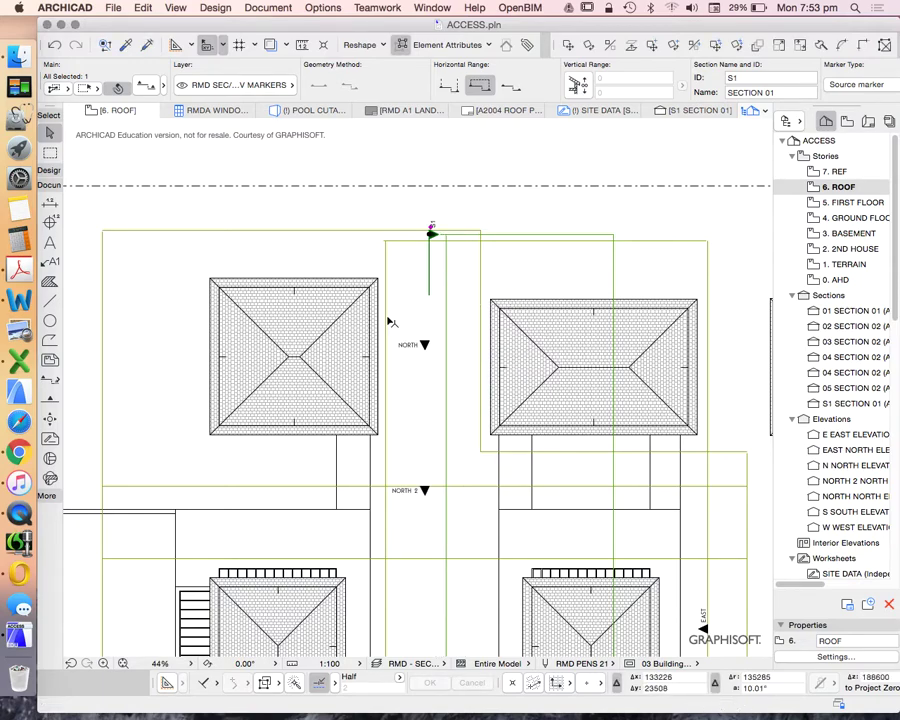
scroll(492, 311, "down", 3)
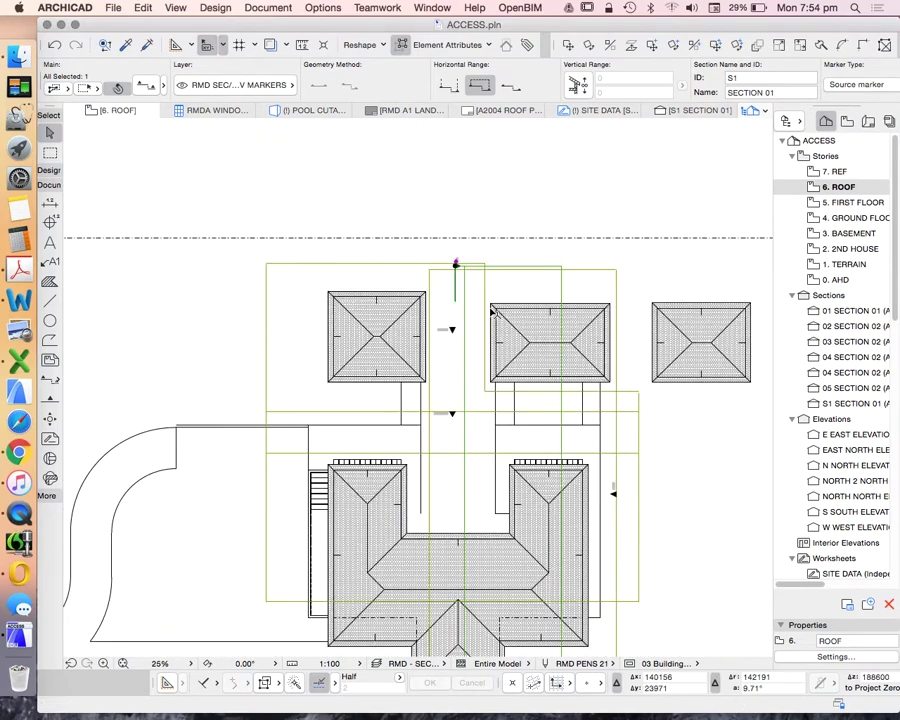
- Open the S1 SECTION 01 view from the section marker
right_click(473, 173)
left_click(541, 226)
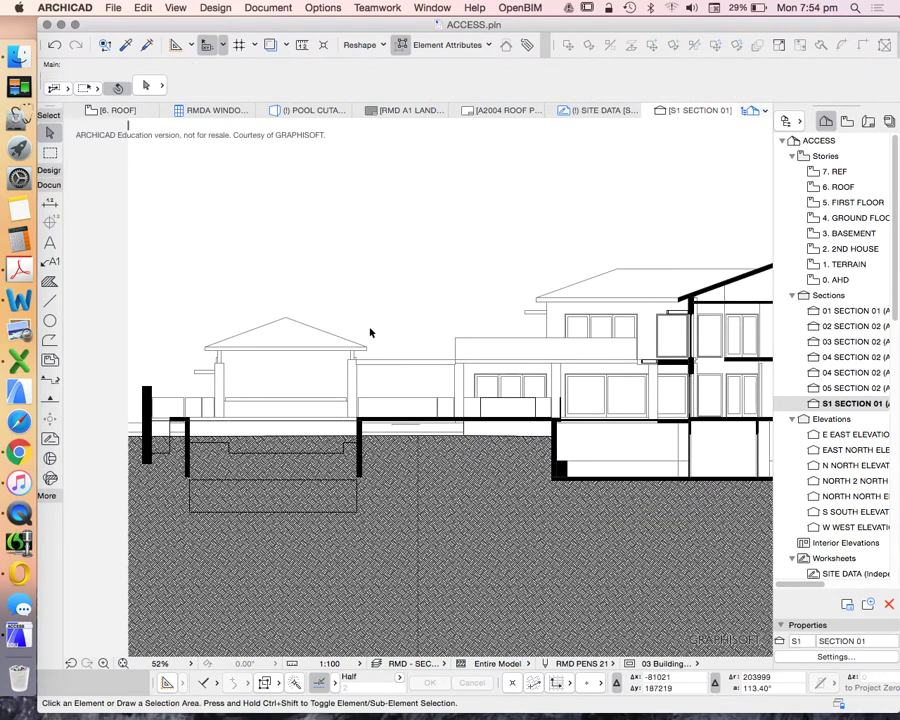
scroll(370, 333, "down", 3)
scroll(526, 305, "up", 10)
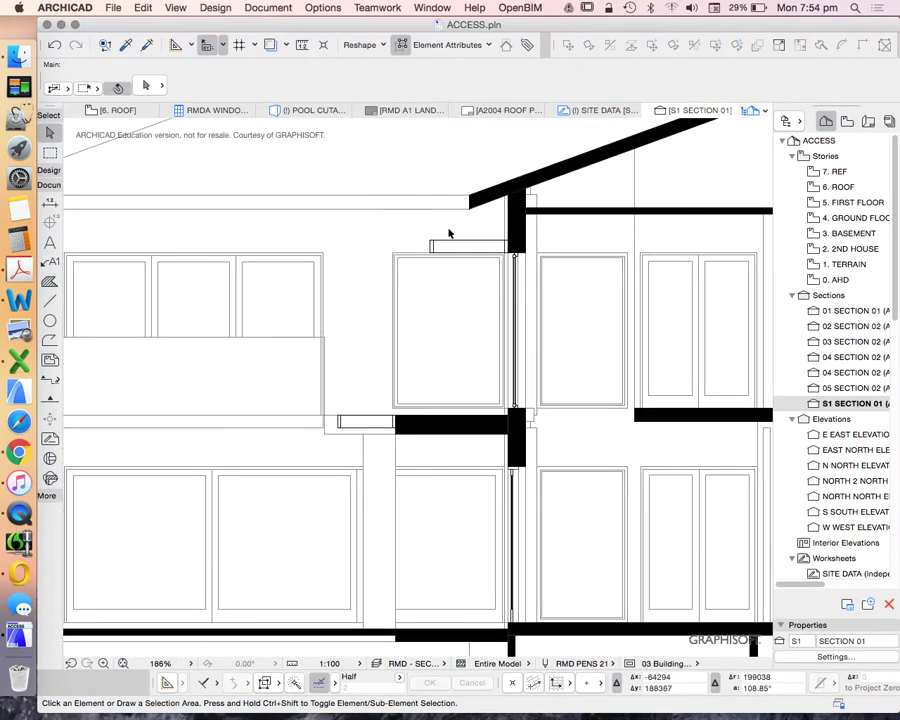
scroll(470, 305, "up", 3)
scroll(322, 203, "down", 5)
- Turn on True Line Weights and zoom around to compare near black and distant grey lines
right_click(299, 168)
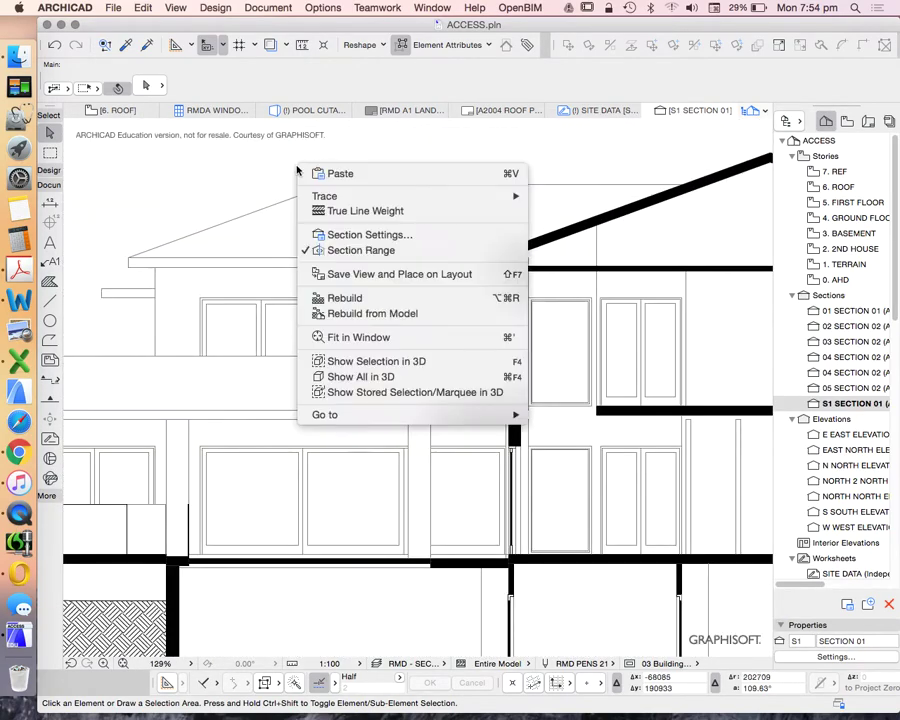
left_click(337, 210)
scroll(472, 305, "up", 6)
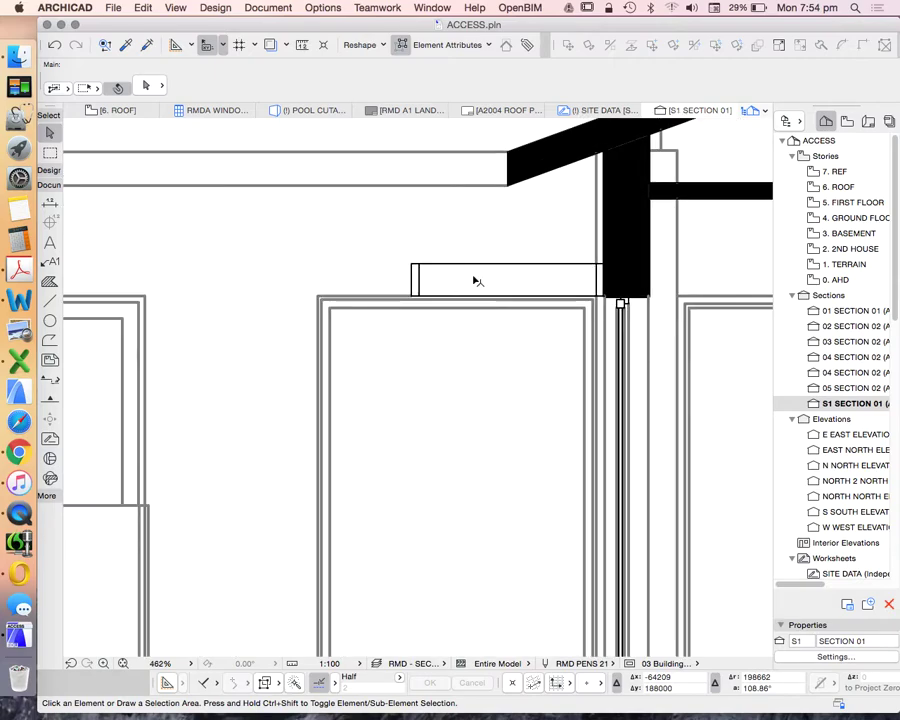
scroll(460, 290, "up", 5)
scroll(440, 265, "up", 2)
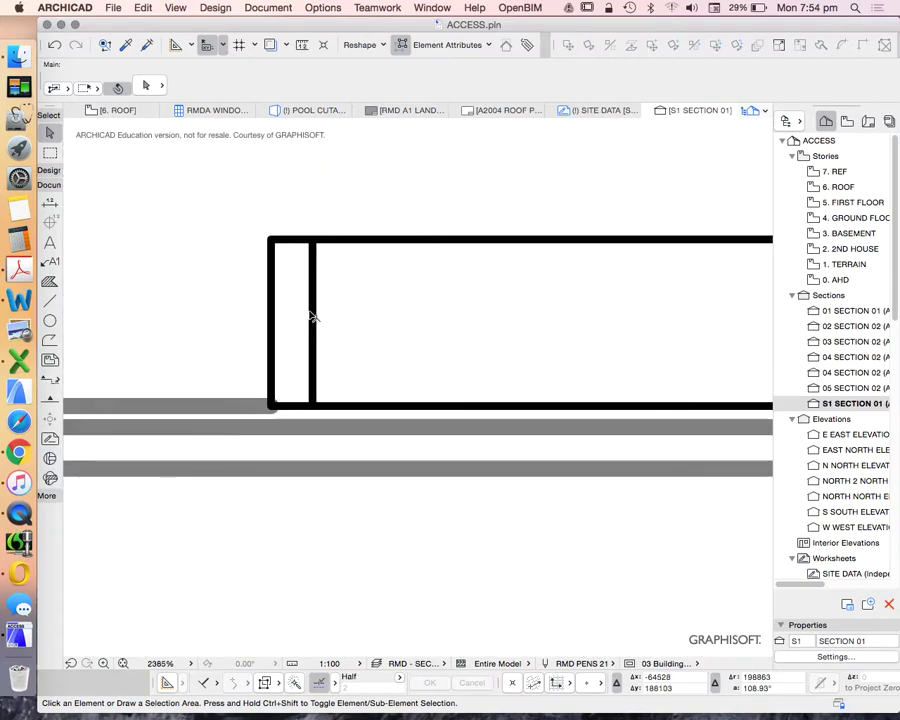
scroll(320, 305, "down", 2)
scroll(328, 265, "up", 2)
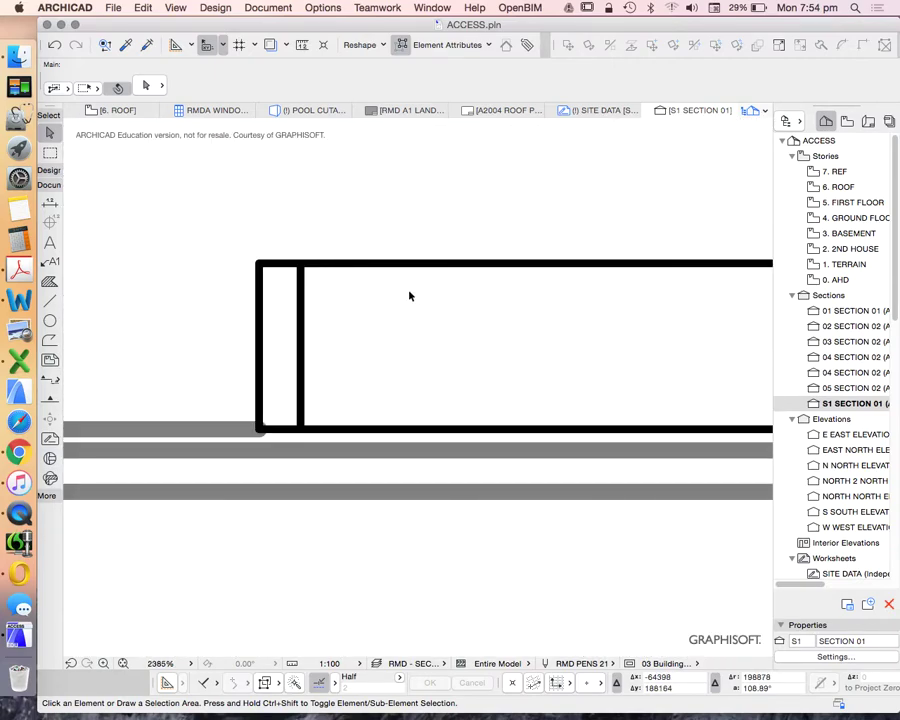
scroll(562, 314, "down", 9)
scroll(364, 350, "up", 4)
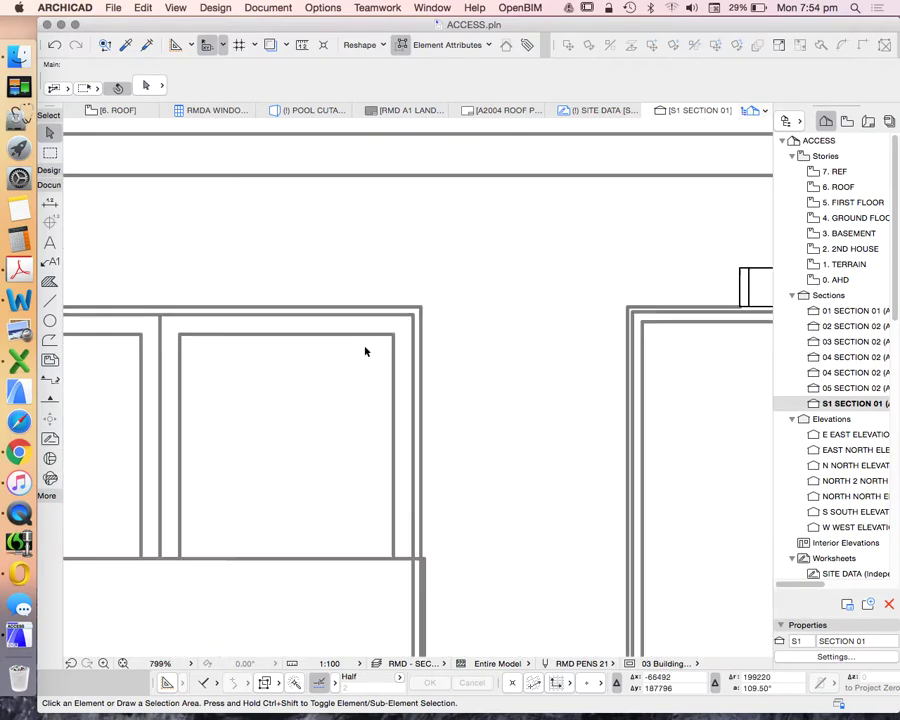
scroll(372, 320, "down", 2)
scroll(377, 291, "down", 2)
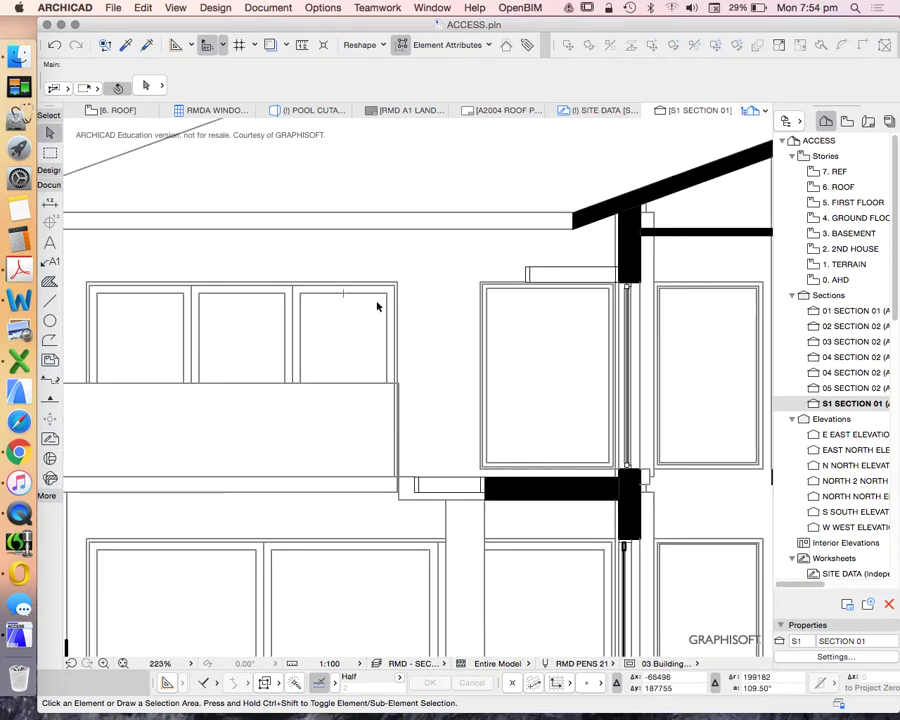
scroll(404, 351, "down", 1)
scroll(420, 407, "up", 1)
scroll(420, 407, "up", 3)
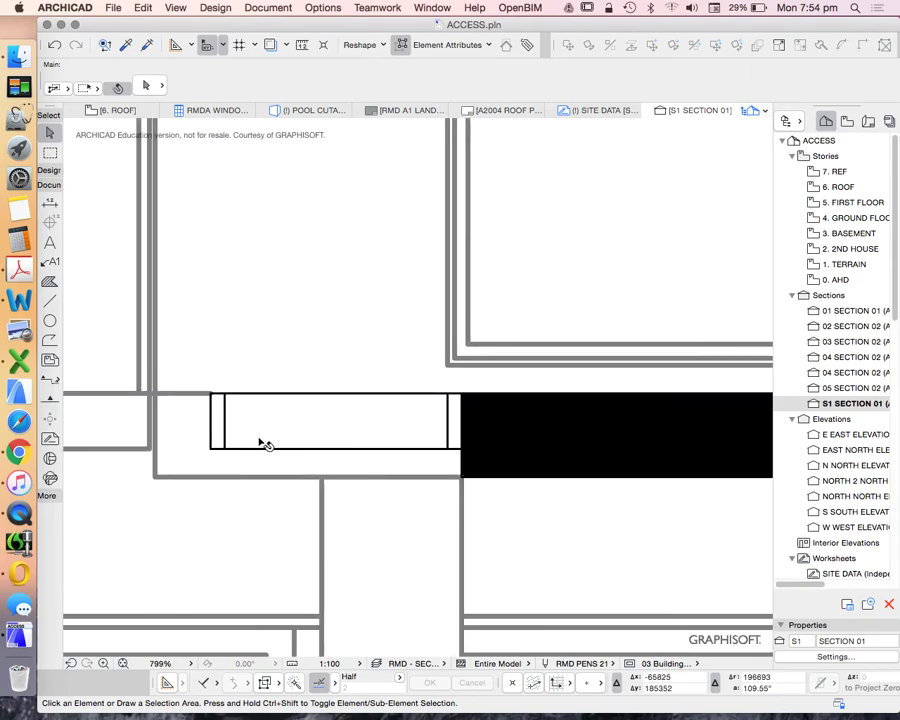
scroll(263, 442, "up", 3)
scroll(345, 456, "down", 3)
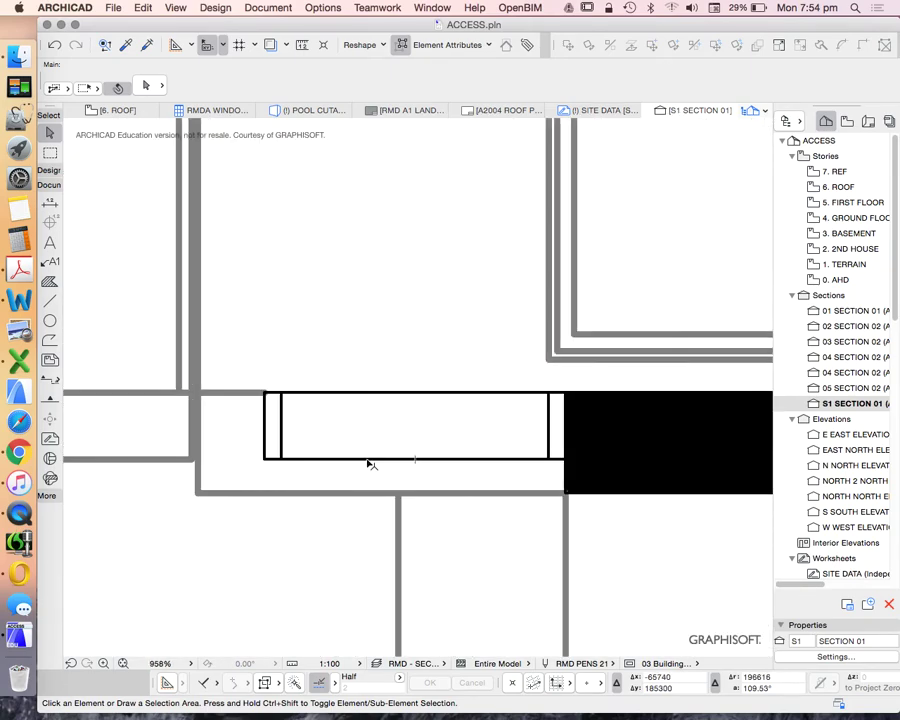
scroll(375, 466, "down", 3)
scroll(400, 436, "up", 1)
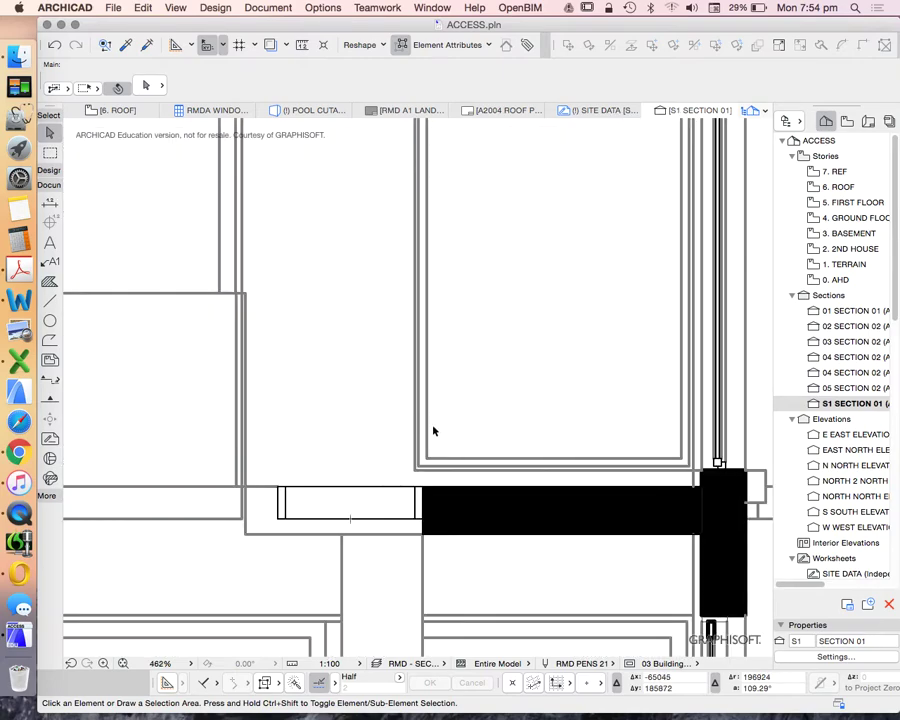
scroll(432, 433, "up", 1)
- Select Window 21 to check its line weight
left_click(422, 437)
scroll(423, 436, "down", 1)
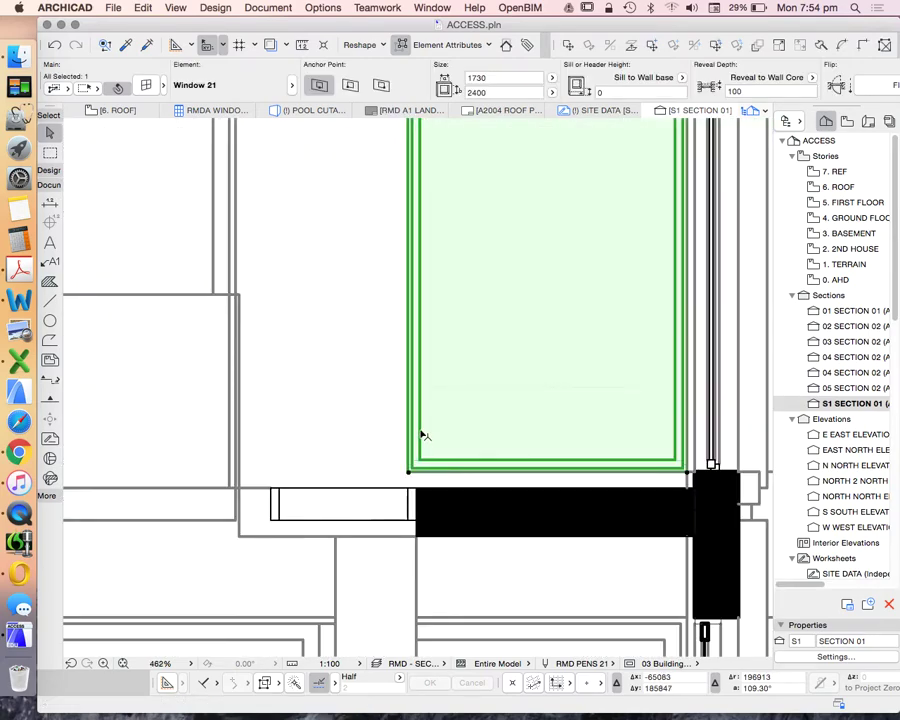
scroll(422, 437, "down", 4)
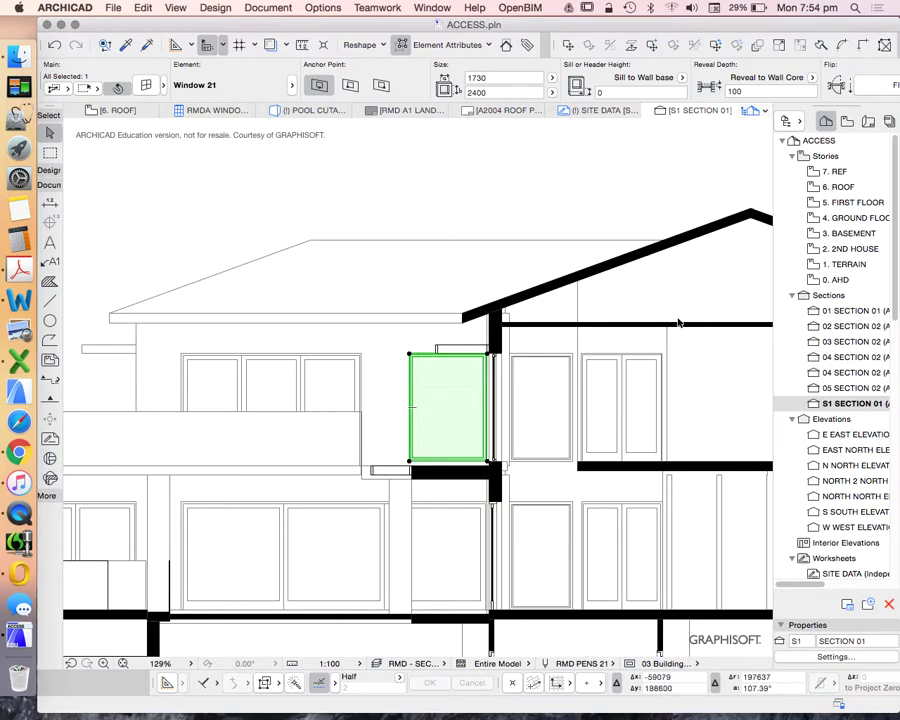
scroll(380, 330, "down", 1)
left_click(442, 239)
left_click(322, 7)
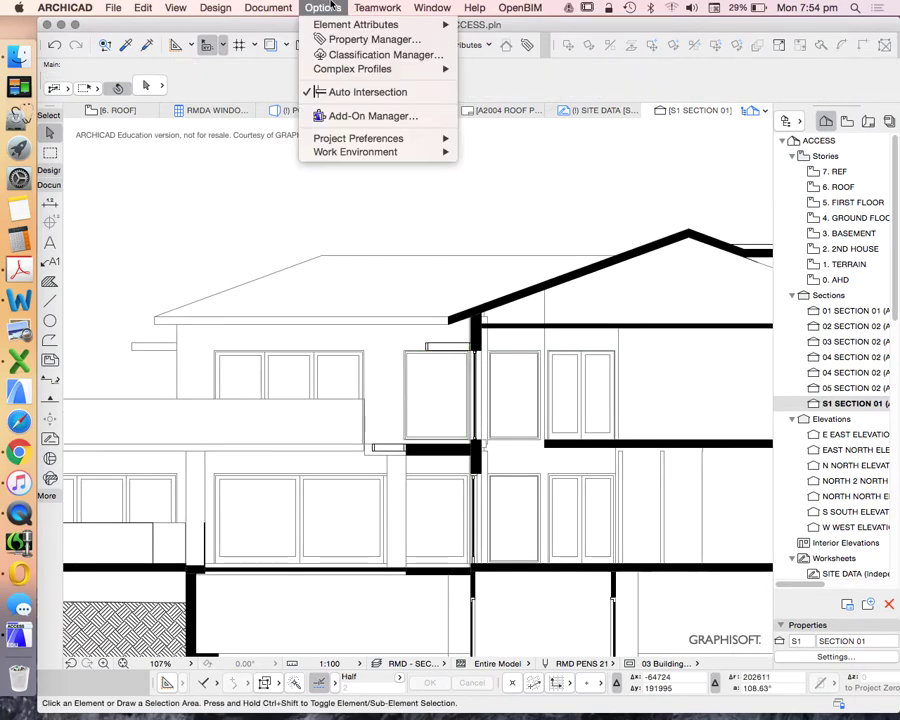
mouse_move(380, 24)
left_click(495, 62)
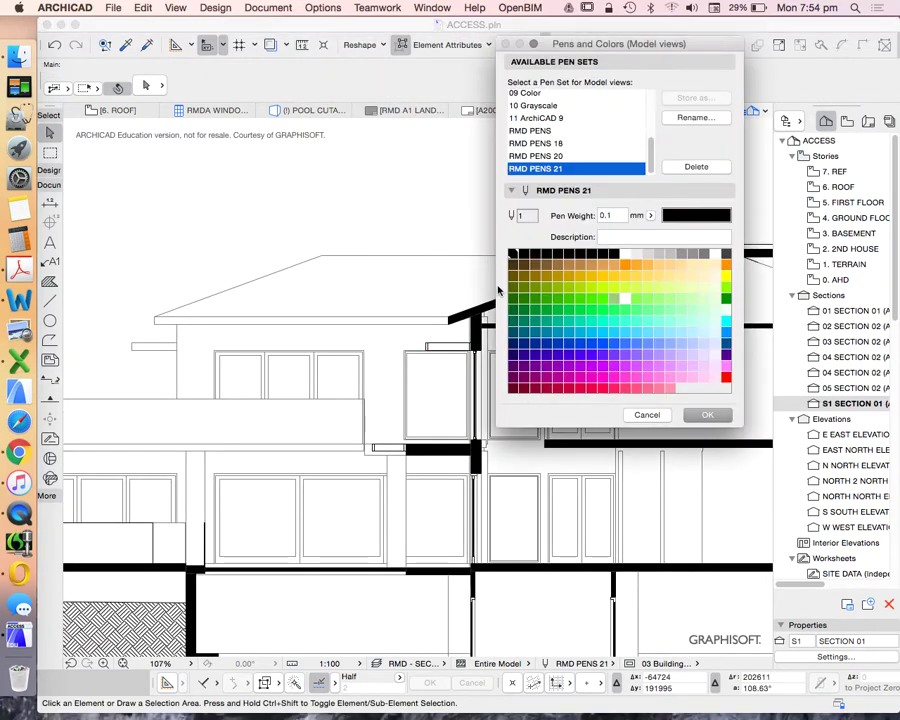
left_click(706, 254)
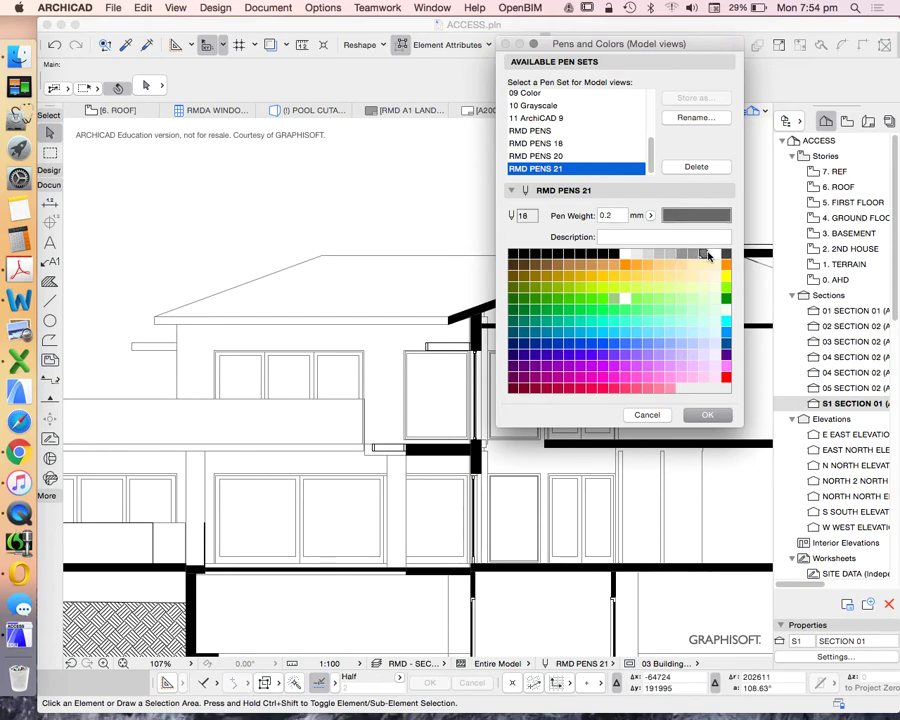
left_click(647, 414)
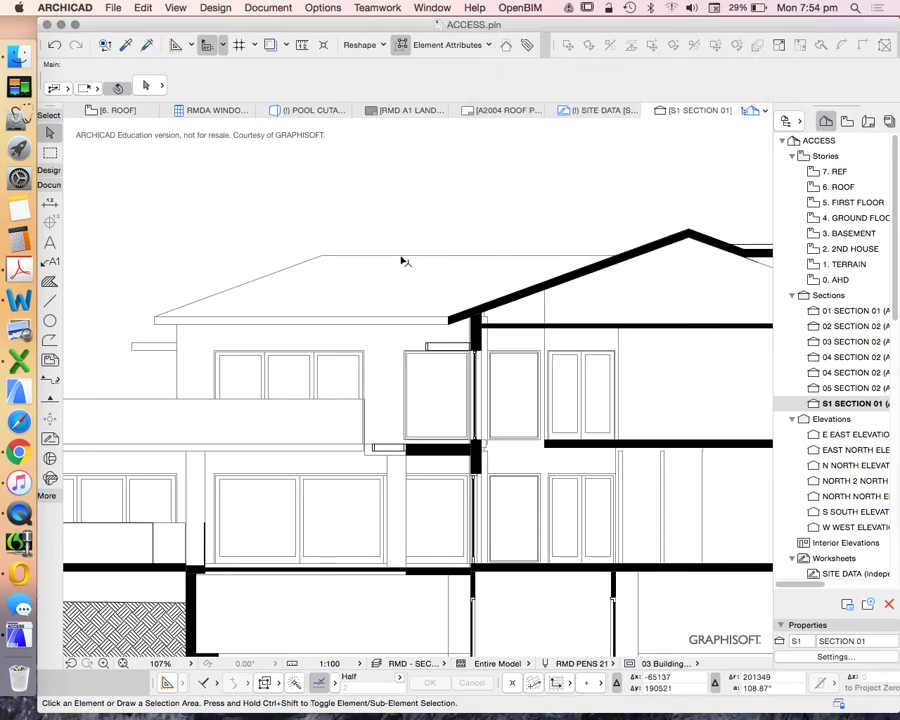
scroll(380, 208, "down", 6)
scroll(518, 335, "down", 4)
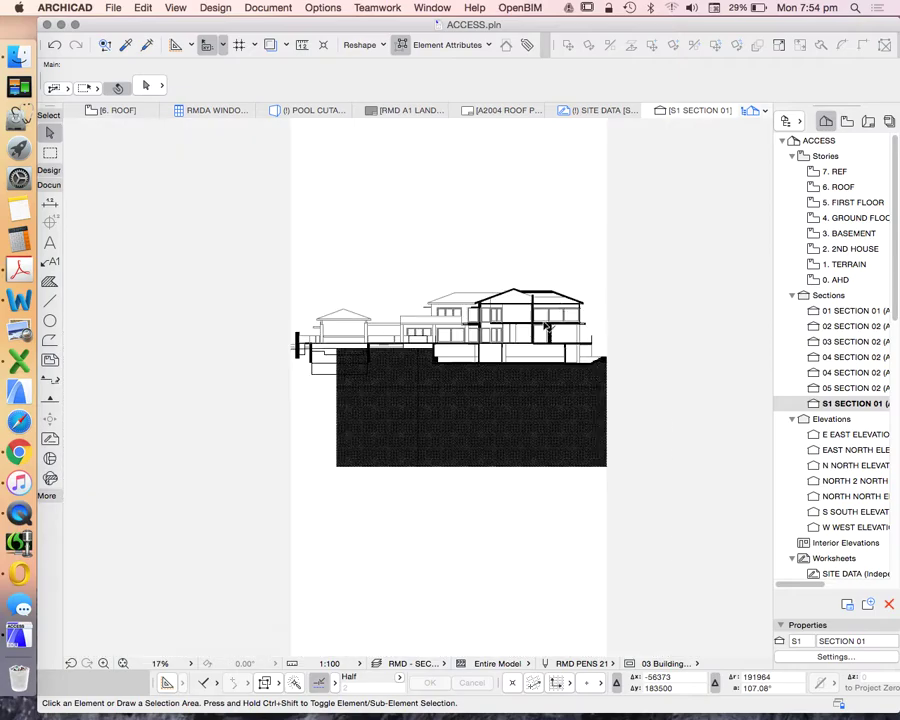
scroll(533, 320, "up", 7)
scroll(533, 320, "up", 7)
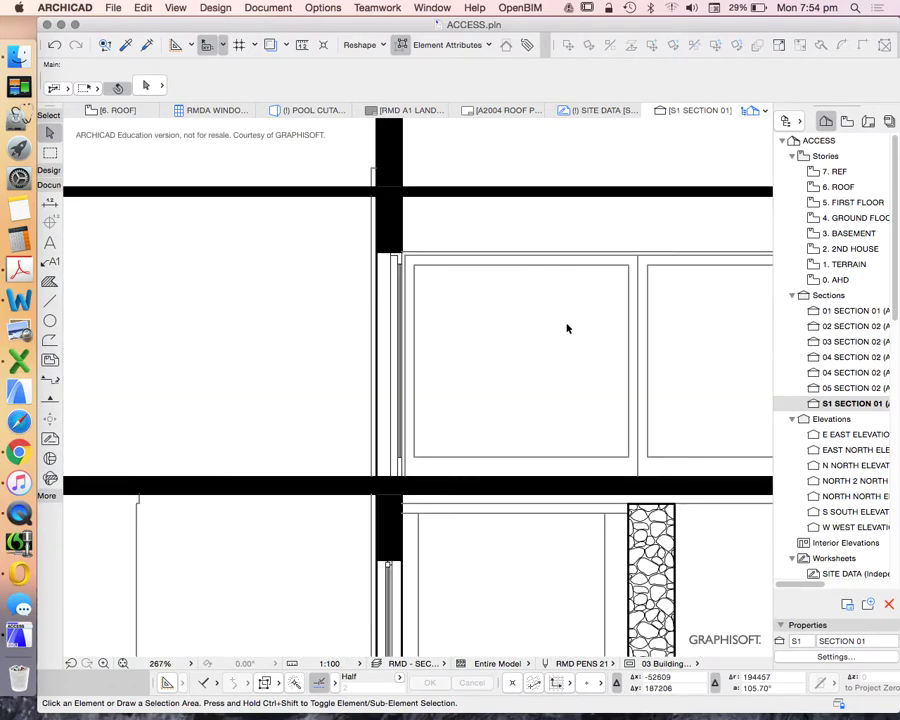
scroll(562, 316, "down", 7)
left_click(521, 266)
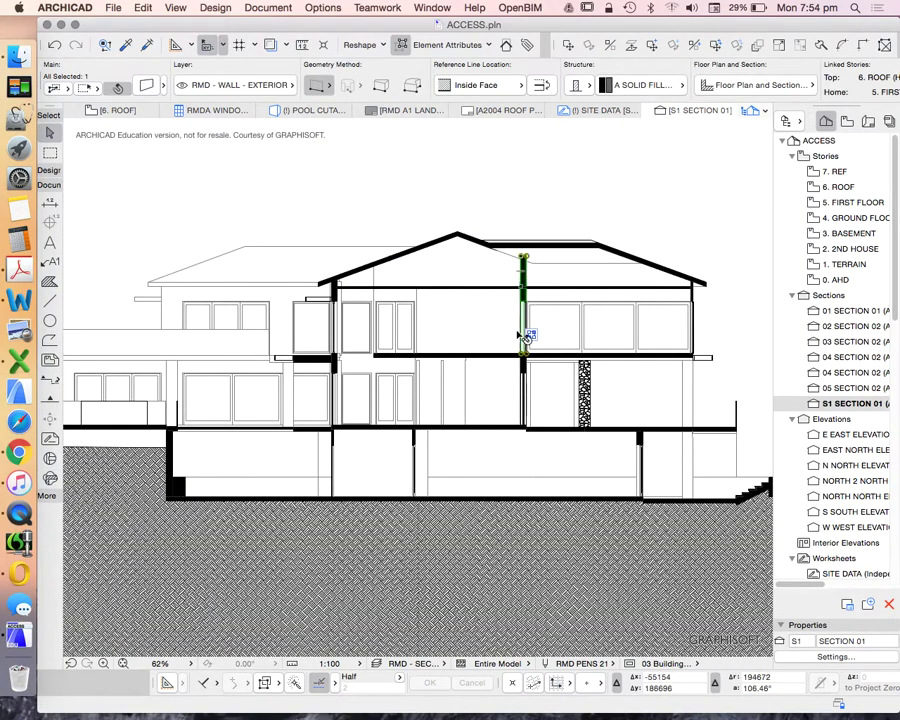
scroll(522, 325, "up", 4)
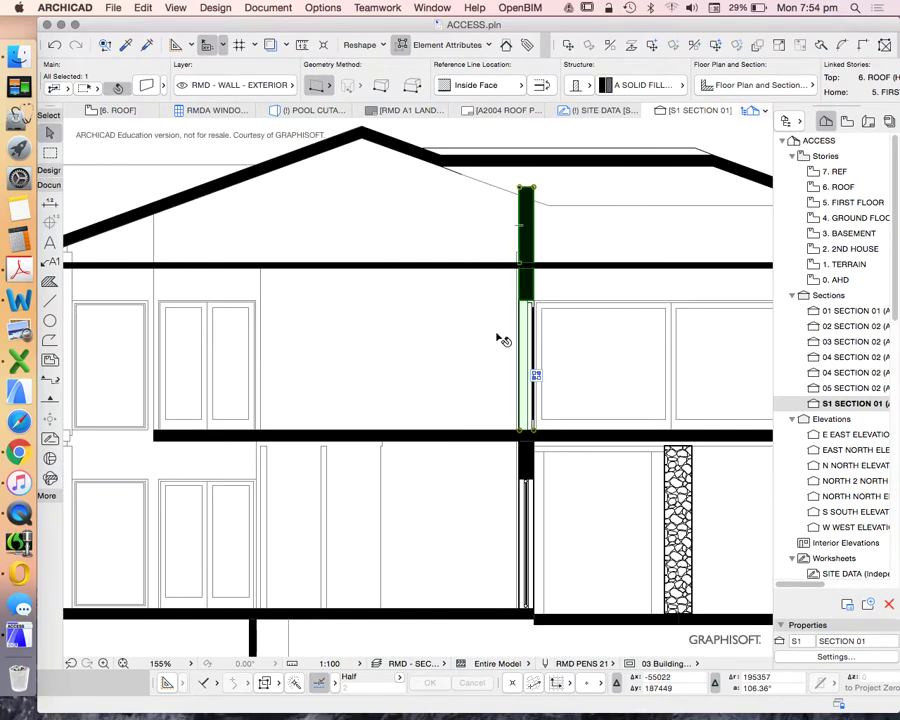
scroll(502, 366, "down", 1)
scroll(80, 307, "up", 10)
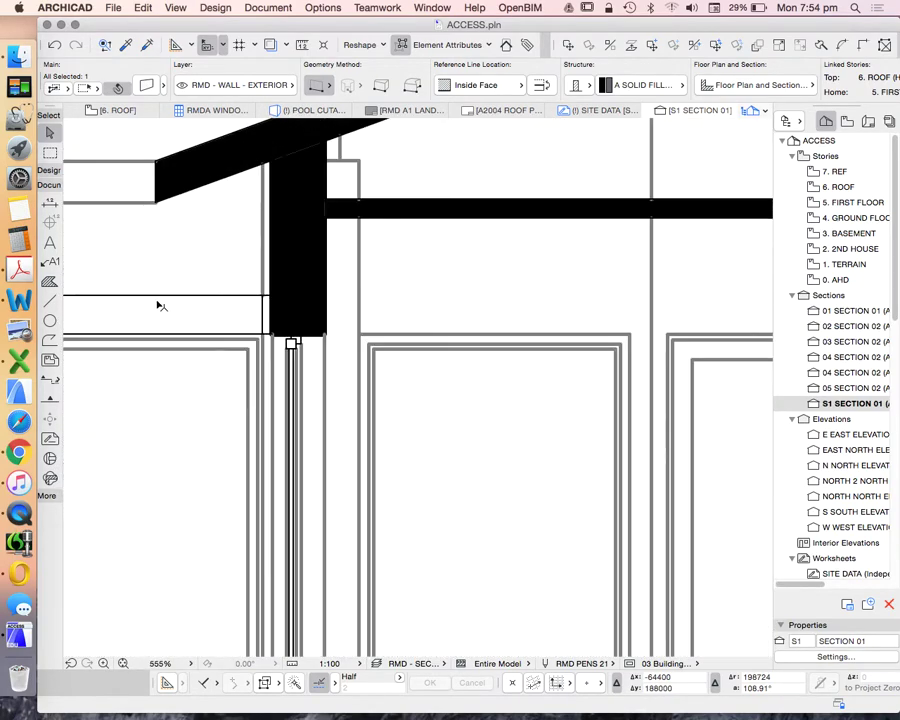
left_click(160, 298)
scroll(383, 312, "down", 4)
scroll(307, 311, "up", 3)
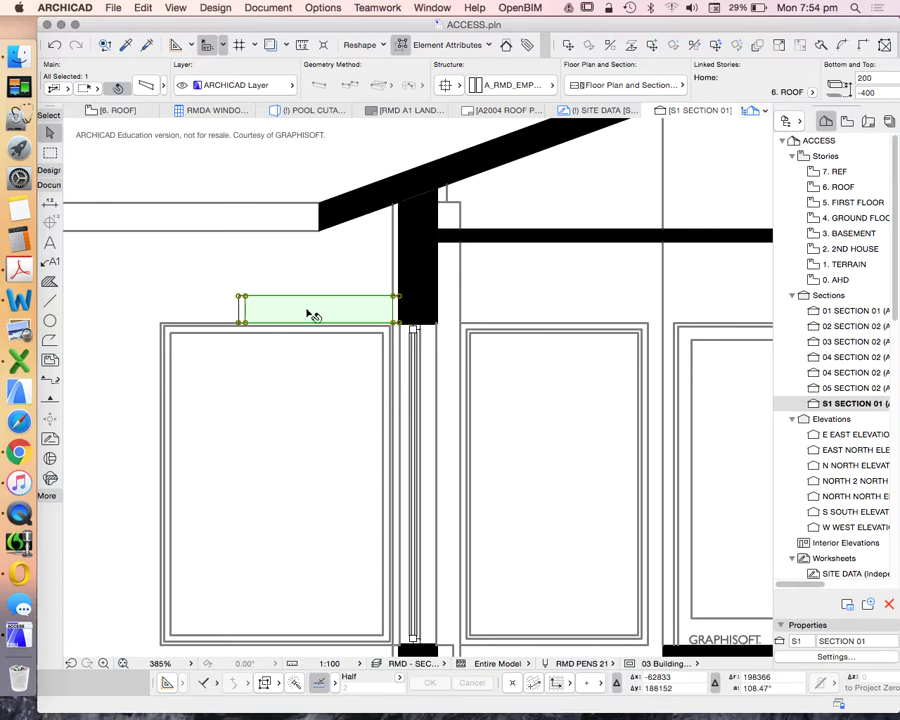
scroll(306, 308, "down", 4)
scroll(386, 280, "down", 6)
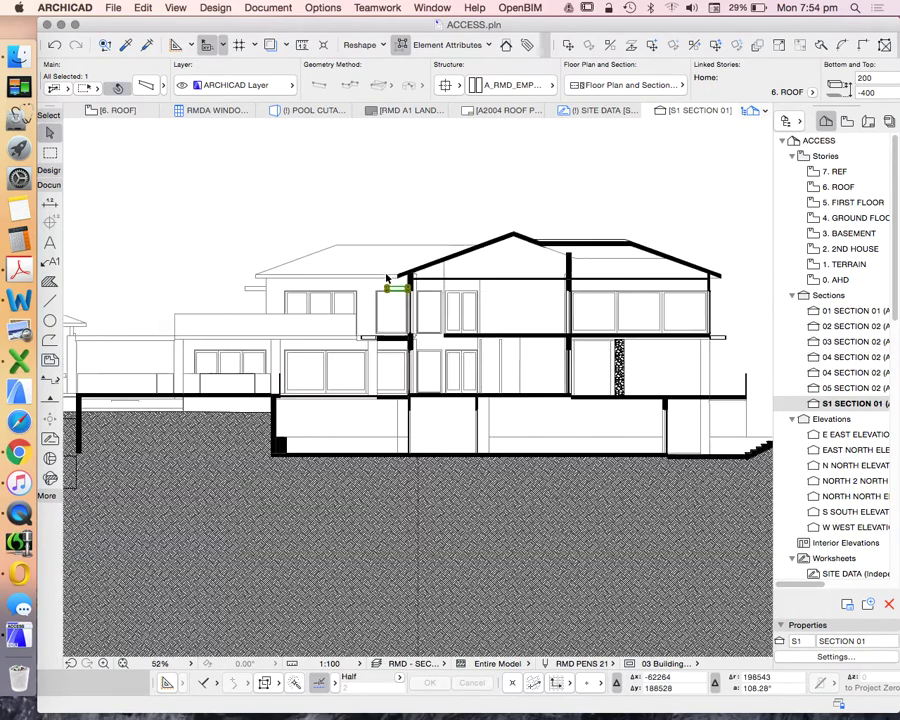
scroll(310, 278, "up", 10)
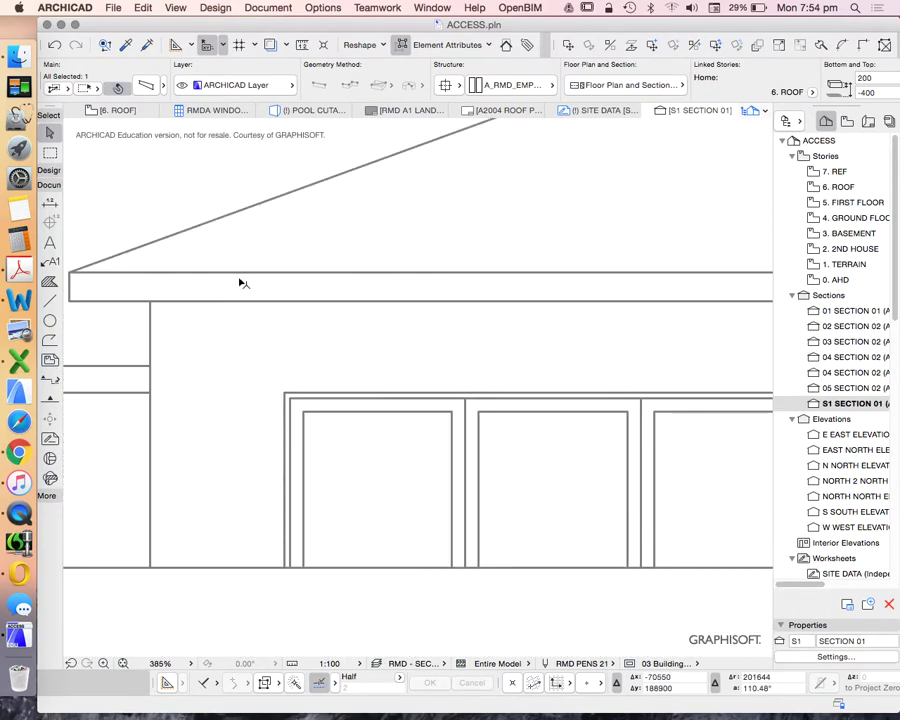
left_click(240, 283)
scroll(216, 270, "down", 8)
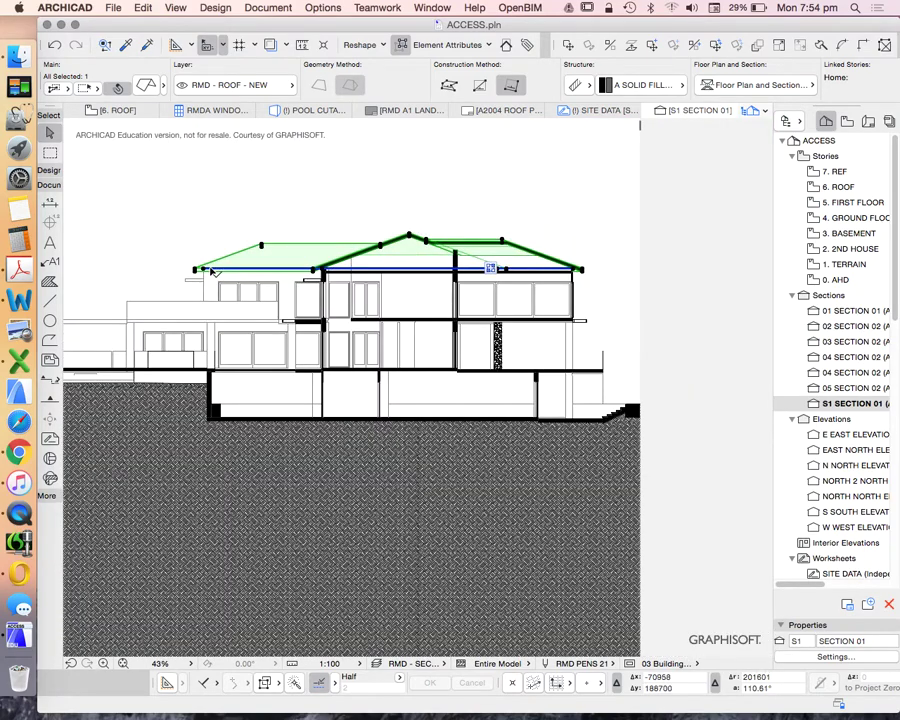
left_click(244, 262)
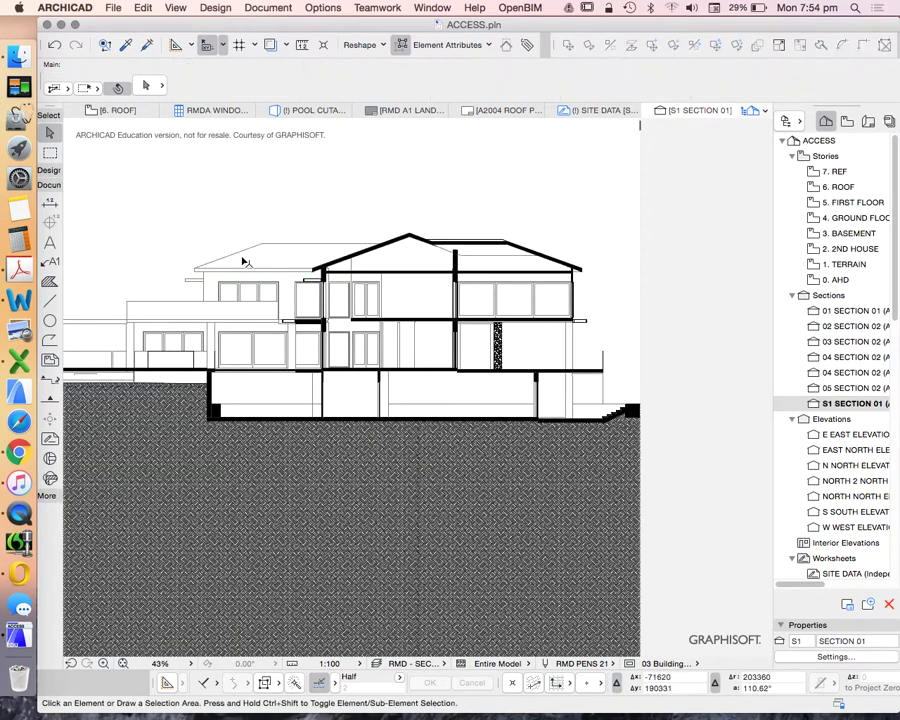
scroll(524, 315, "down", 5)
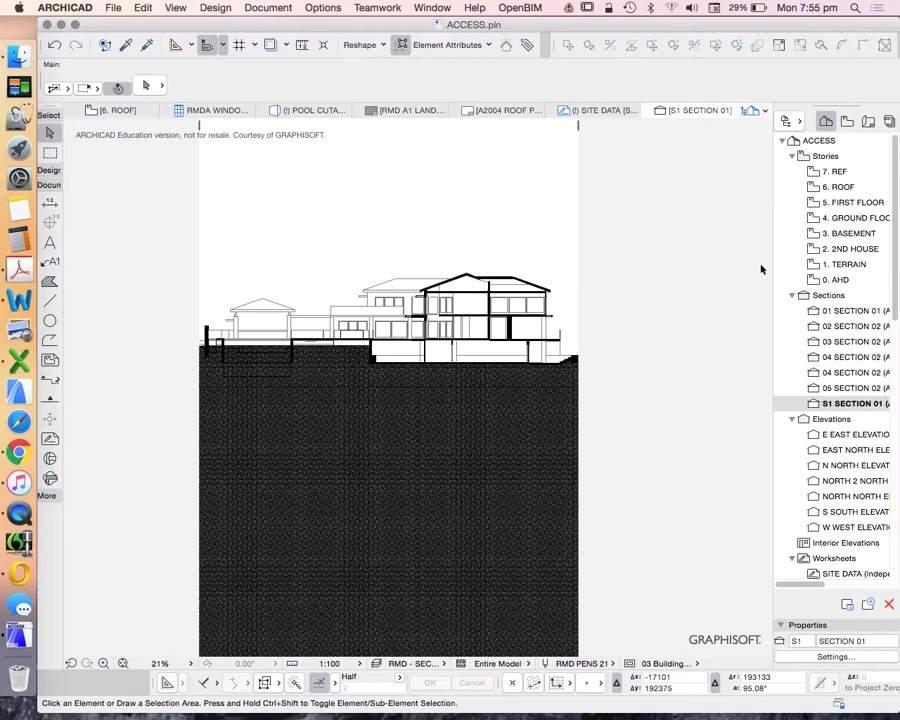
- Open 4. GROUND FLOOR and zoom to show the house, pool, driveway and Wyoming Rd frontage
double_click(848, 220)
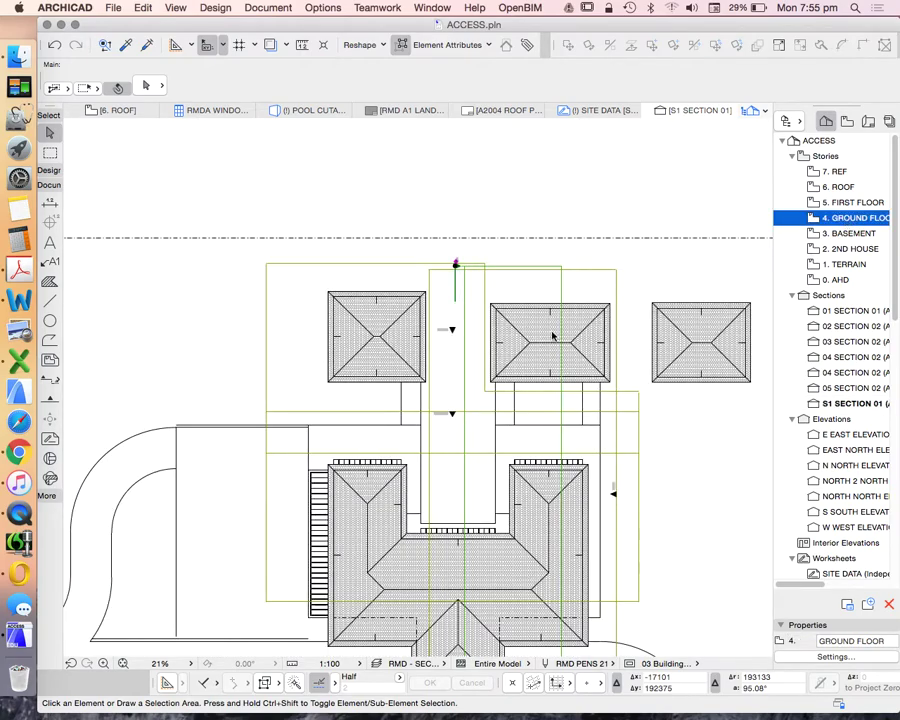
scroll(459, 241, "down", 5)
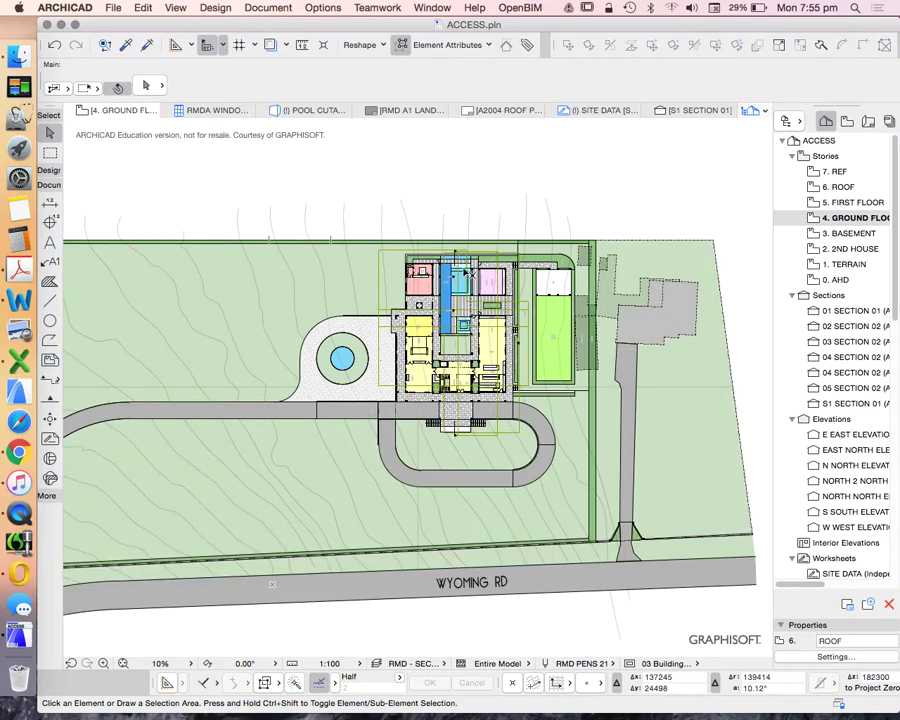
scroll(477, 328, "up", 4)
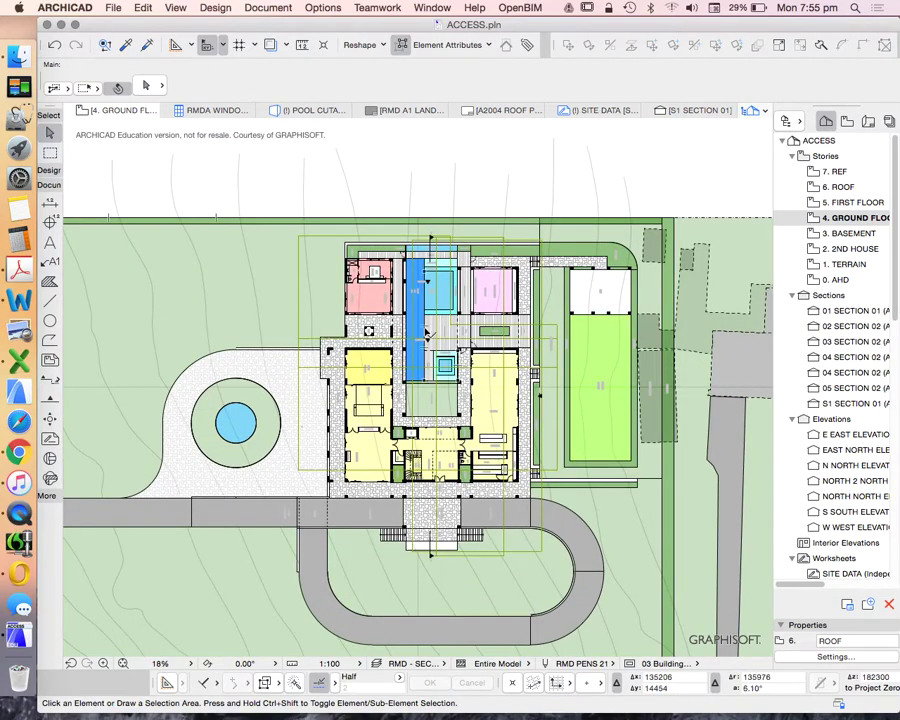
scroll(427, 333, "down", 3)
scroll(438, 300, "up", 3)
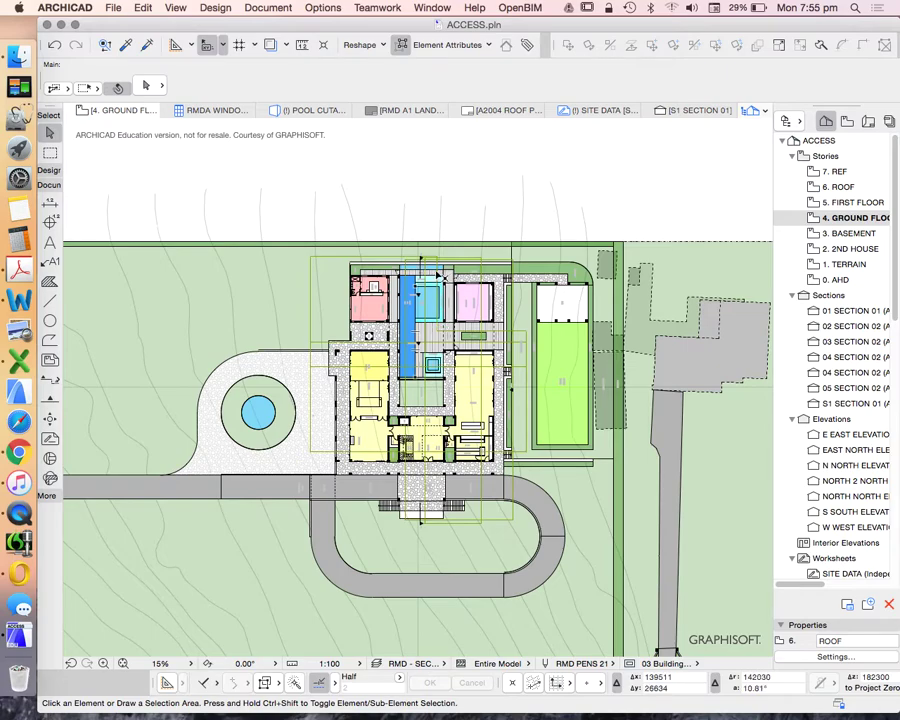